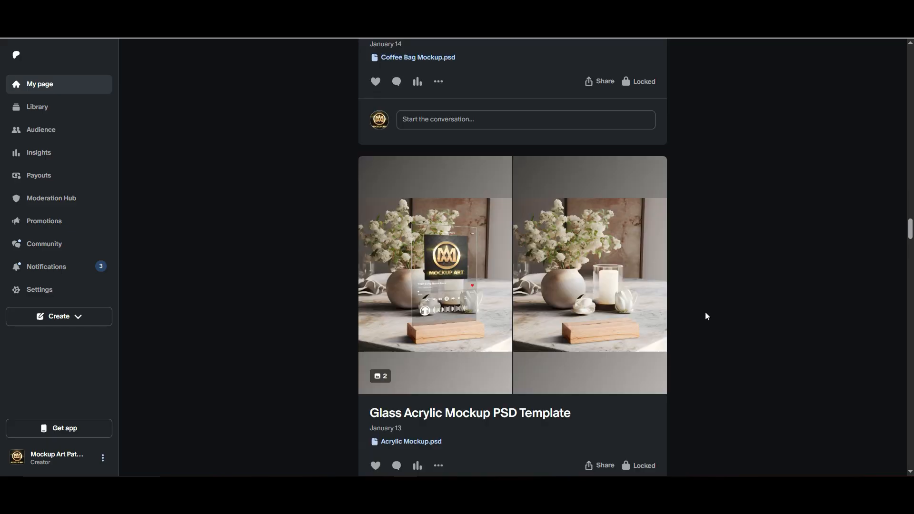
Step: Browse the mockup template posts and the header of the Mockup Art Patreon page
scroll(707, 319, down, 20)
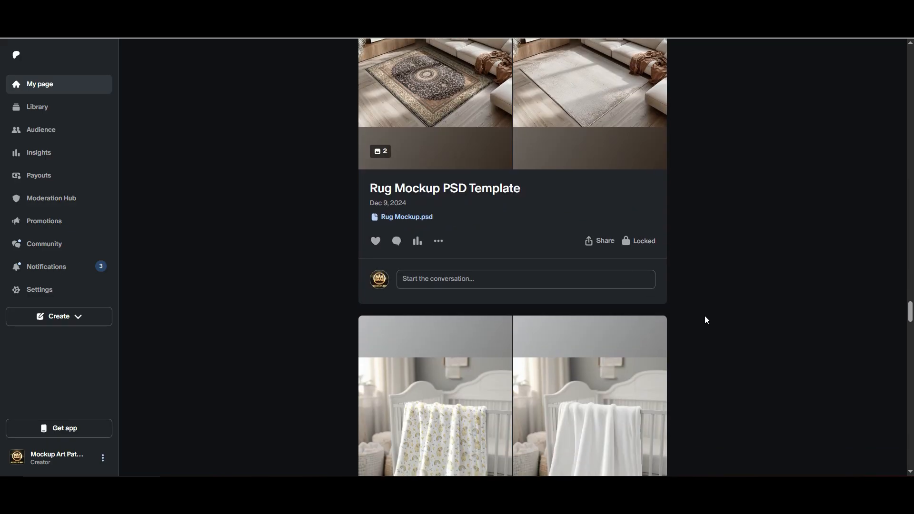
scroll(705, 316, down, 20)
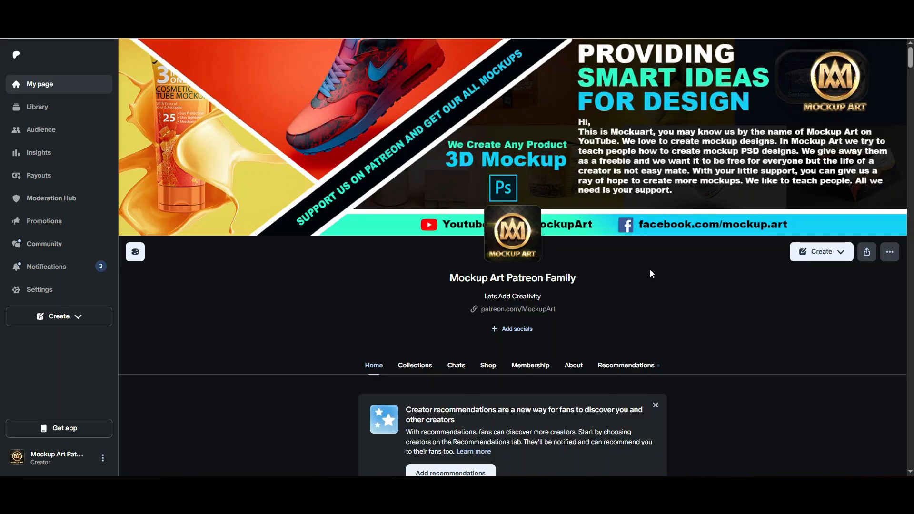
scroll(693, 333, down, 3)
right_click(726, 342)
click(702, 312)
scroll(695, 312, up, 3)
scroll(704, 311, down, 9)
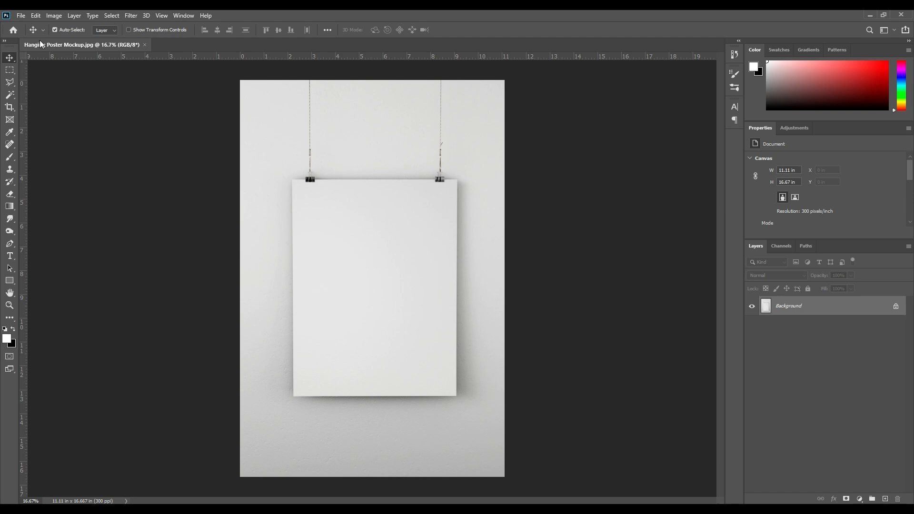
Step: Switch to Photoshop and start a new document measured in inches with a resolution of 300 pixels/inch
click(20, 15)
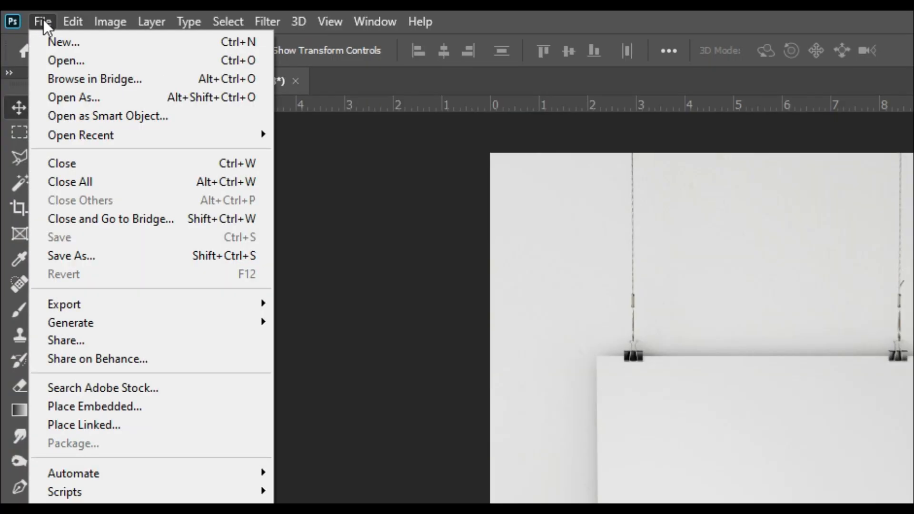
click(61, 40)
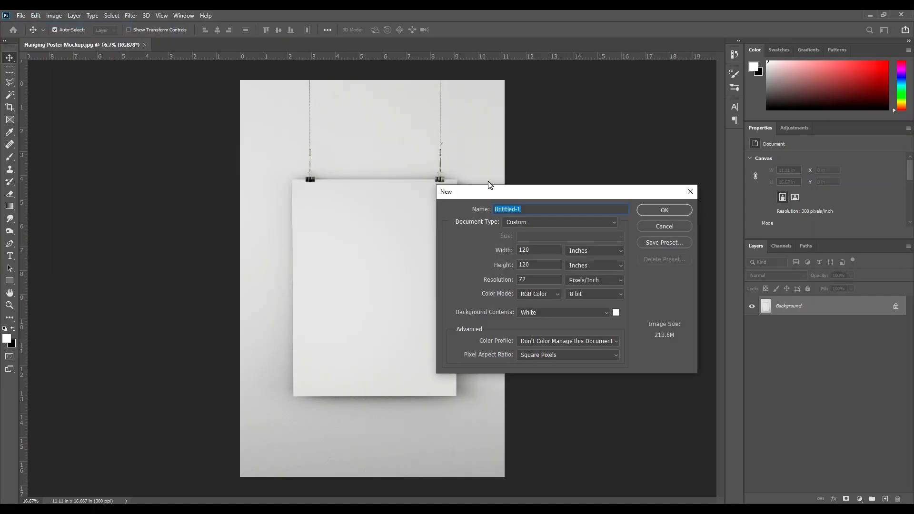
click(590, 250)
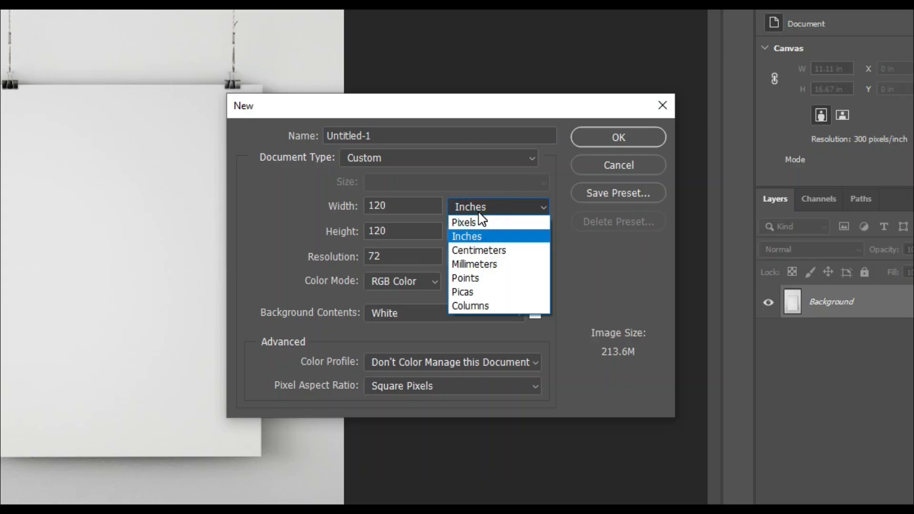
click(467, 237)
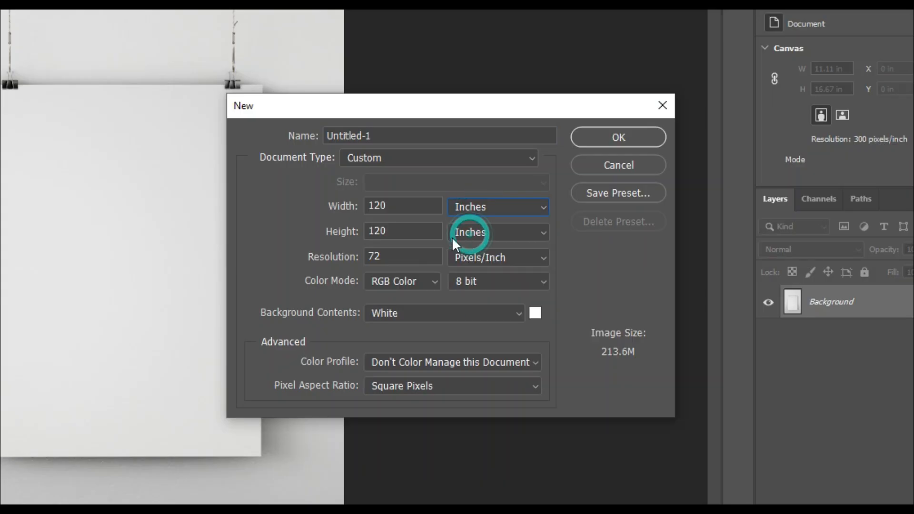
double_click(405, 255)
text(300)
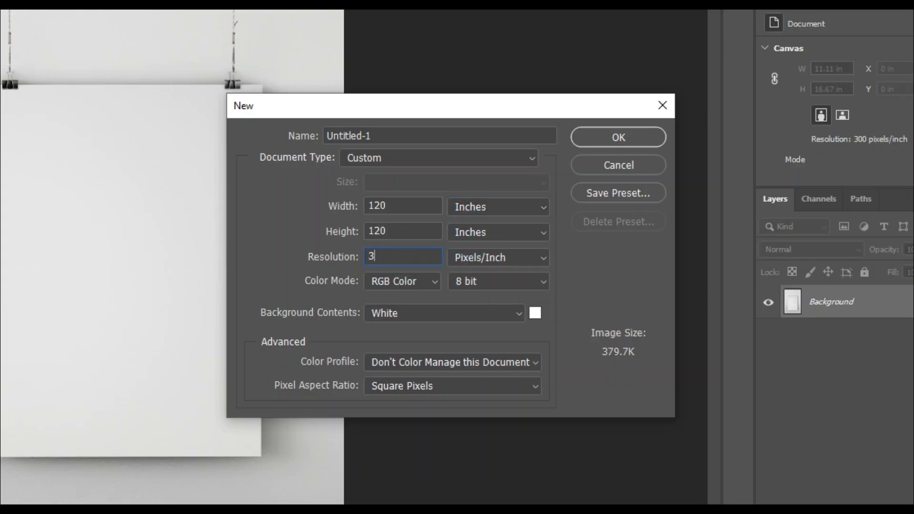
Step: Set the new document's width to 12 inches and height to 16 inches, and create it
double_click(398, 205)
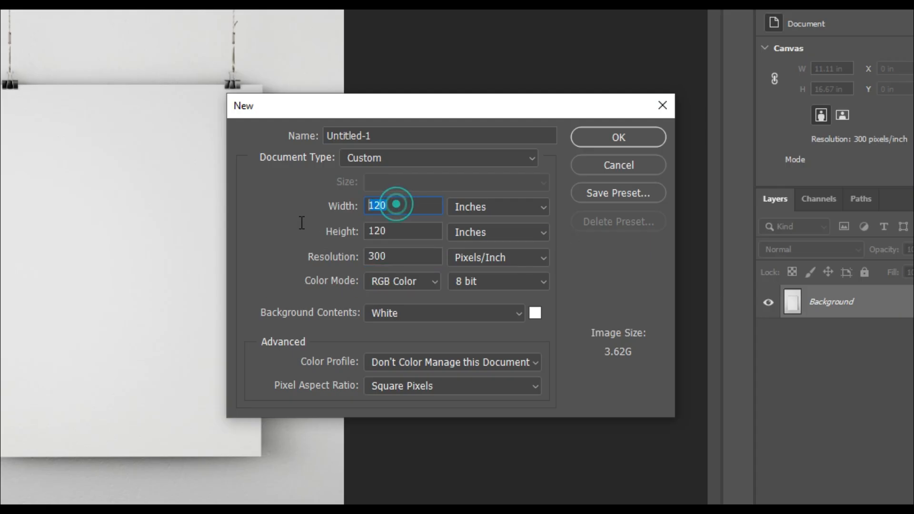
text(12)
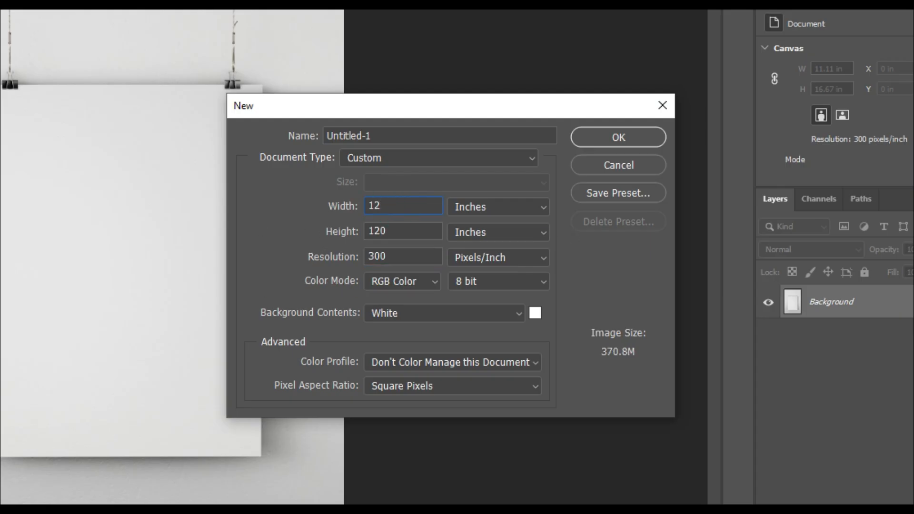
double_click(388, 231)
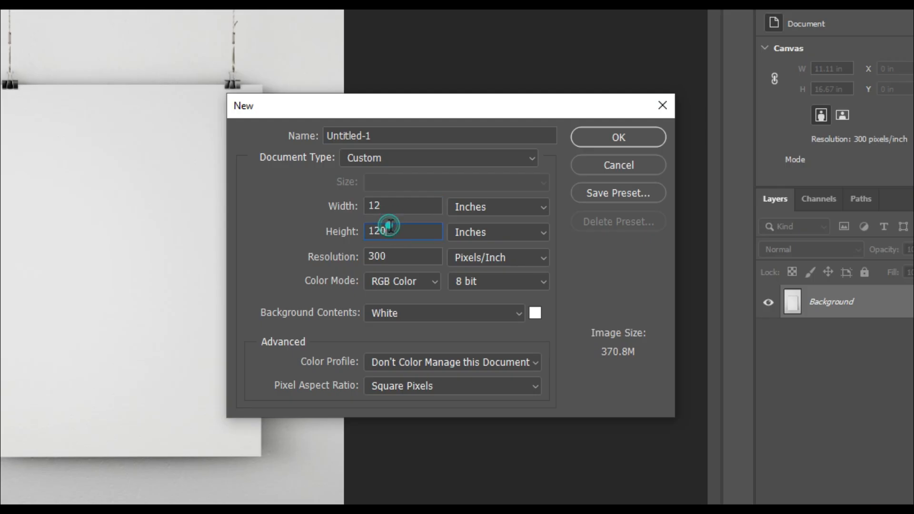
text(16)
click(581, 250)
click(595, 132)
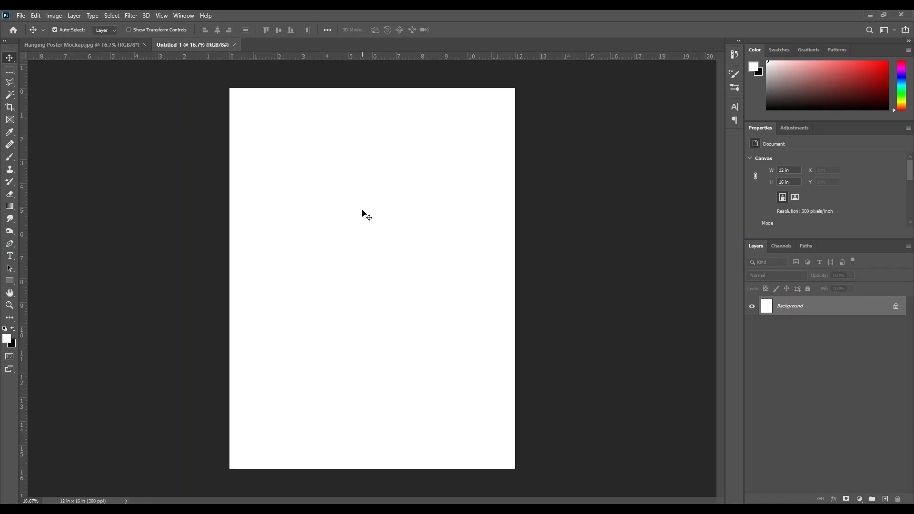
Step: In Hanging Poster Mockup.jpg, start a Pen tool path at the left clip's outer edge and run it to the poster's upper-left corner
click(112, 44)
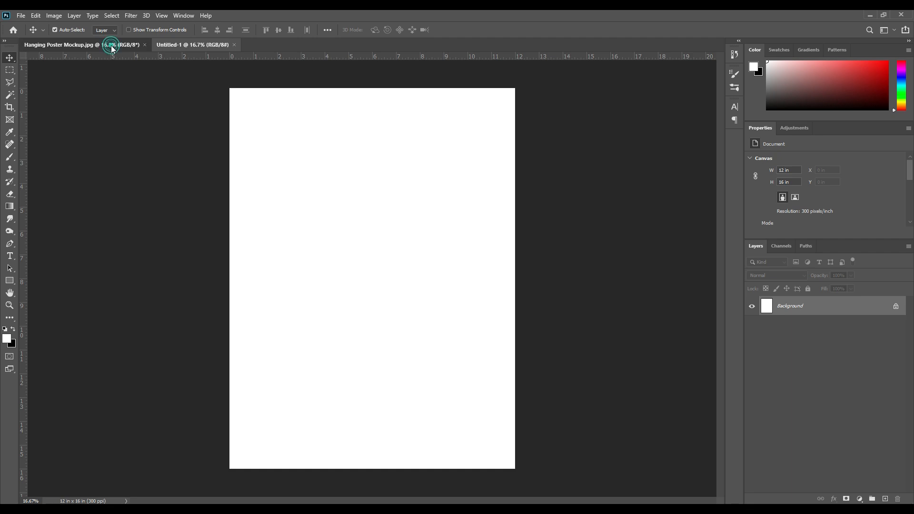
click(333, 210)
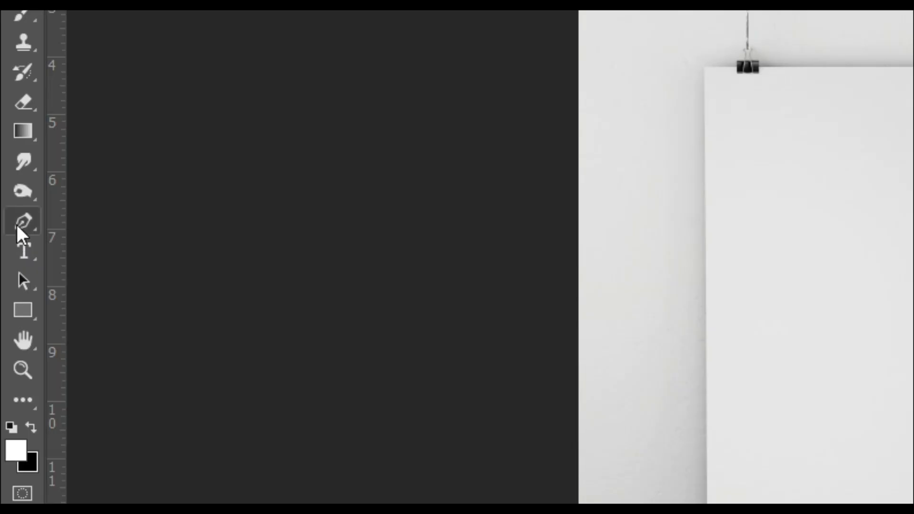
right_click(23, 223)
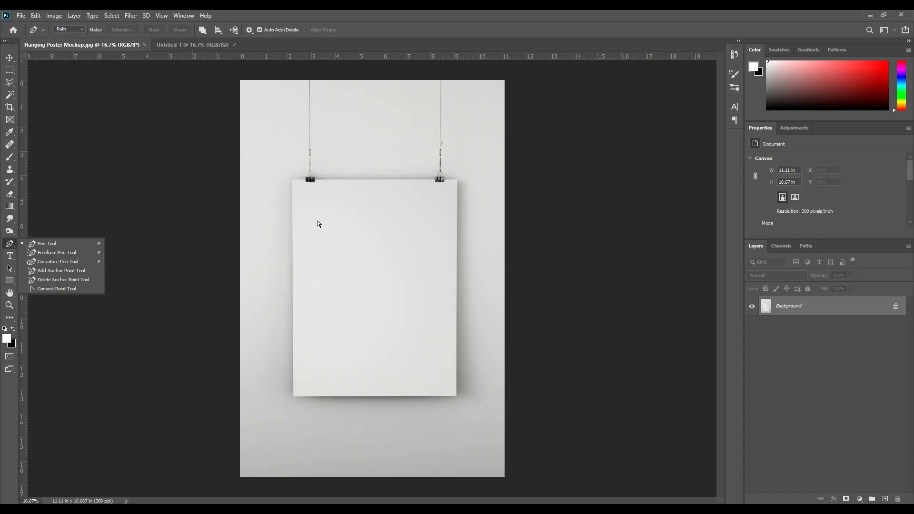
key(ctrl+plus)
key(ctrl+plus)
key(ctrl+plus)
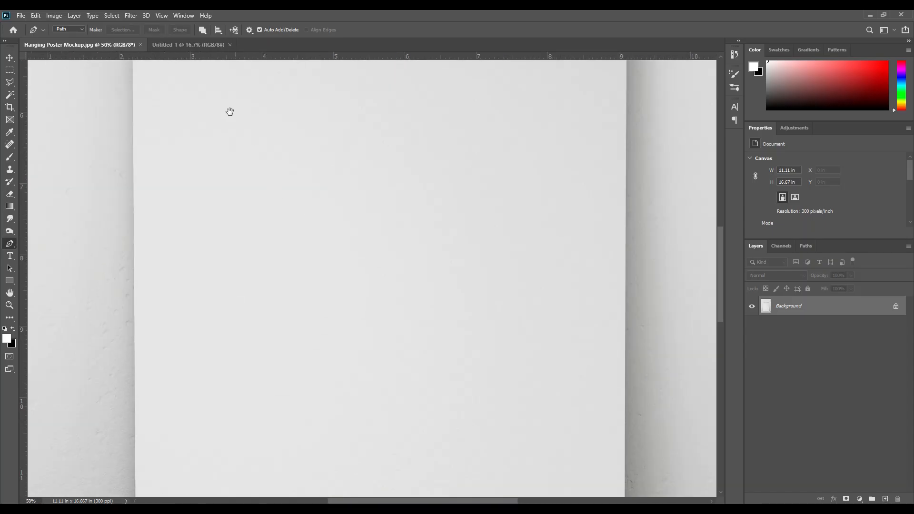
drag(230, 111, 276, 386)
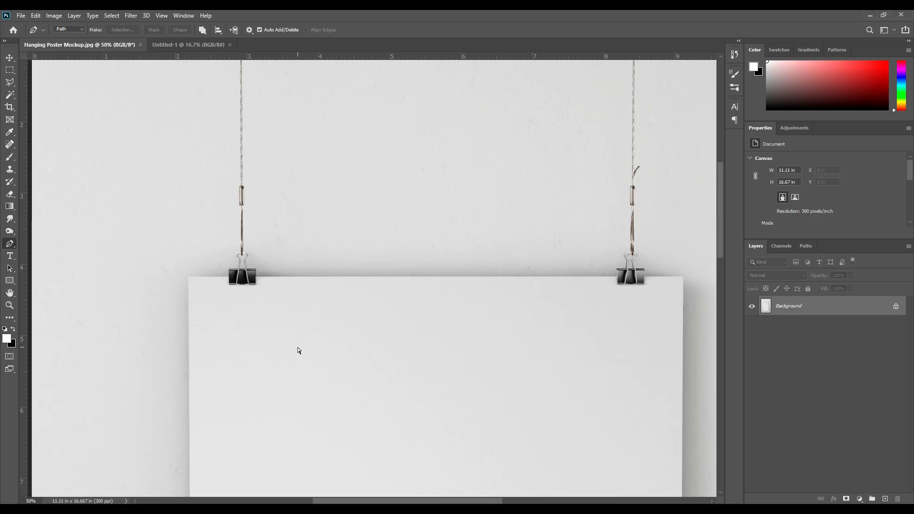
key(ctrl+plus)
drag(117, 331, 302, 319)
click(283, 273)
click(204, 272)
Step: Continue the path through the poster's two lower corners and upper-right corner up to the right clip's outer edge
scroll(324, 447, down, 15)
scroll(324, 448, right, 2)
click(120, 225)
drag(481, 214, 263, 250)
click(342, 328)
drag(408, 129, 417, 261)
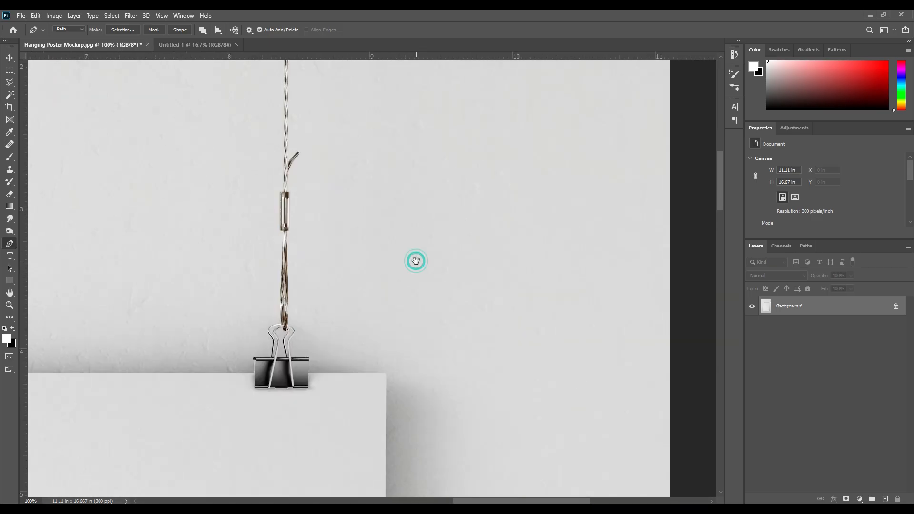
click(387, 374)
click(312, 374)
Step: Trace the path around the lower part of the right clip, back up to the poster's upper edge
key(ctrl+plus)
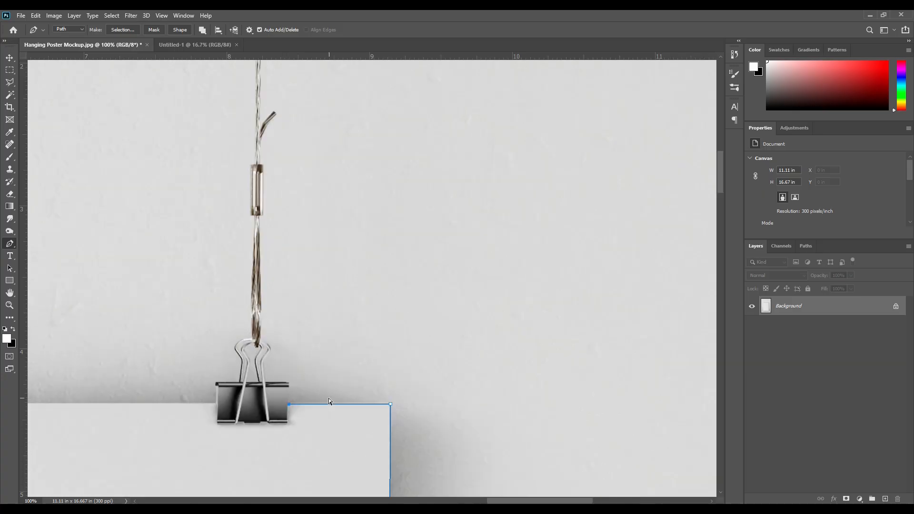
key(ctrl+plus)
click(352, 258)
click(329, 266)
click(323, 260)
click(313, 260)
click(313, 266)
click(288, 265)
click(287, 261)
click(276, 266)
click(245, 266)
click(245, 233)
Step: Trace the path around the lower part of the left clip and close it at its starting point
drag(161, 265, 446, 263)
click(452, 206)
click(451, 239)
click(426, 238)
click(421, 234)
click(413, 235)
click(410, 239)
click(387, 239)
click(386, 235)
click(377, 236)
click(346, 240)
click(344, 207)
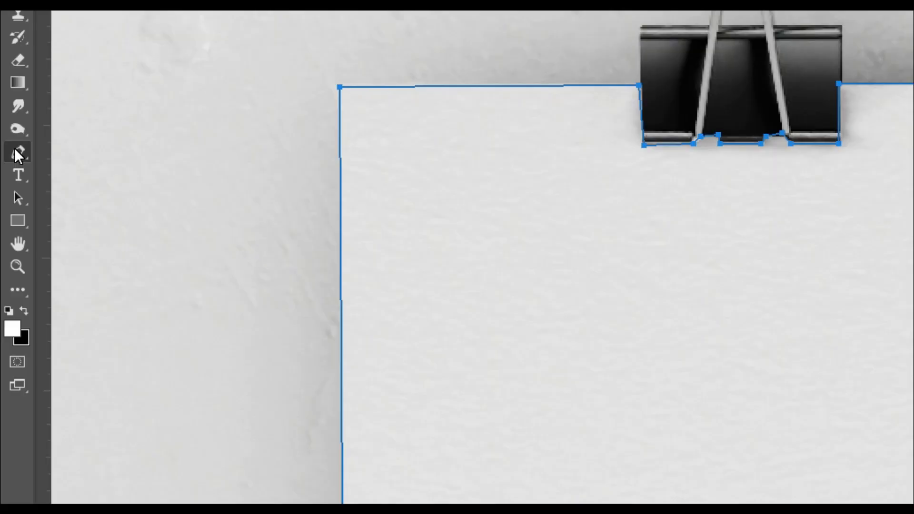
Step: Refine the path's anchor points around the left clip with the Add Anchor Point tool
right_click(15, 151)
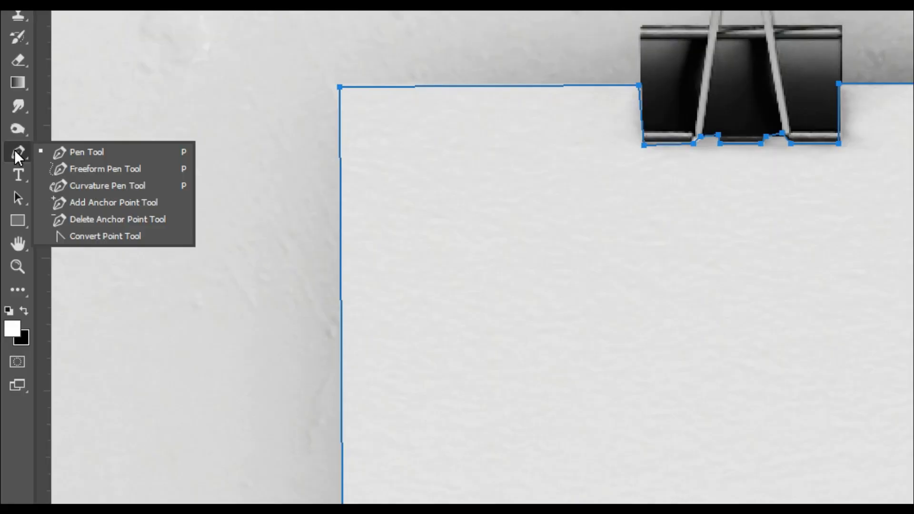
click(99, 202)
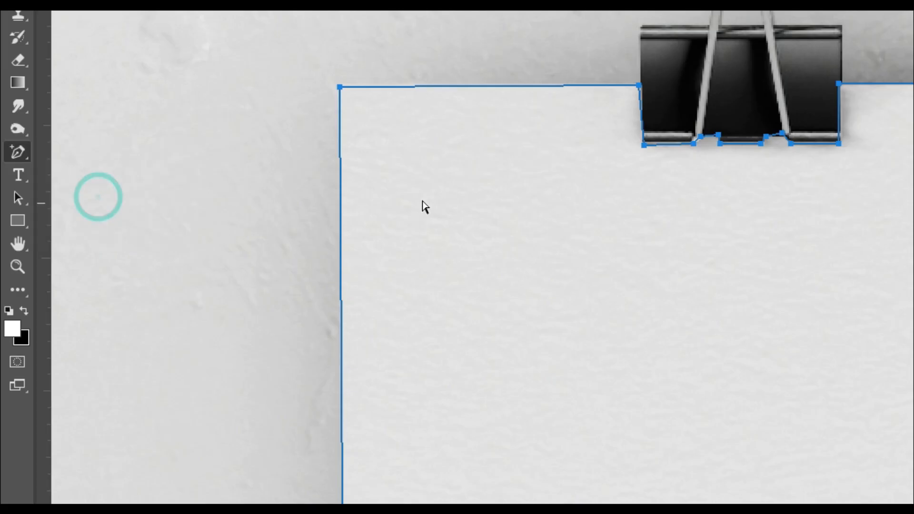
click(655, 72)
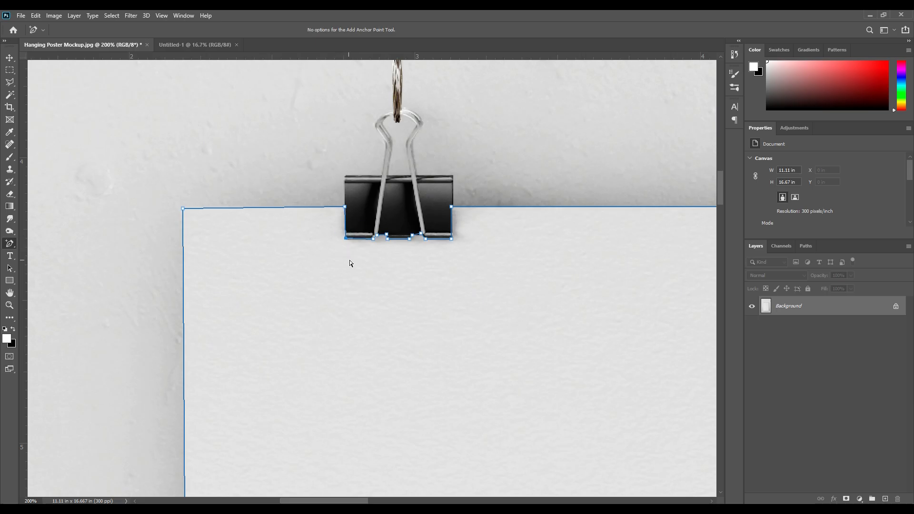
click(375, 239)
click(422, 232)
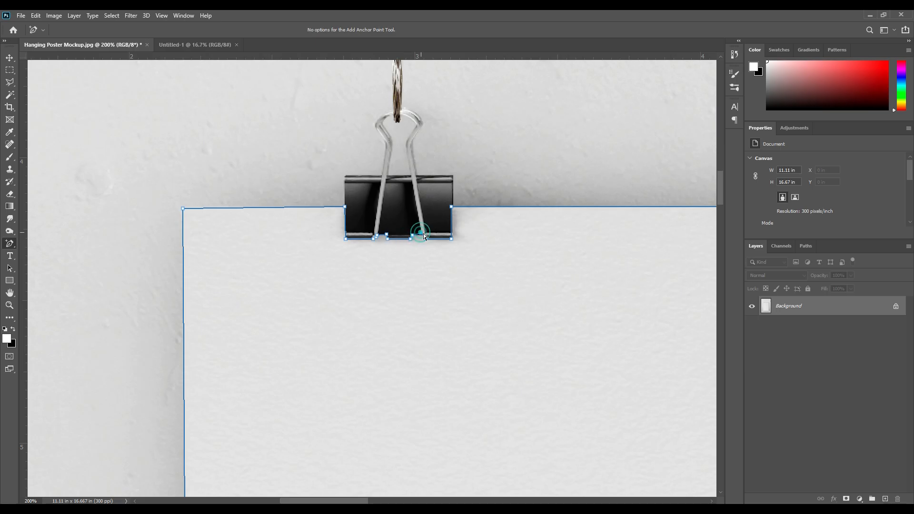
click(450, 239)
click(346, 206)
click(346, 223)
Step: Adjust the anchor points around the right clip and nudge the path's upper-right corner point up to the poster's corner
drag(578, 256, 267, 253)
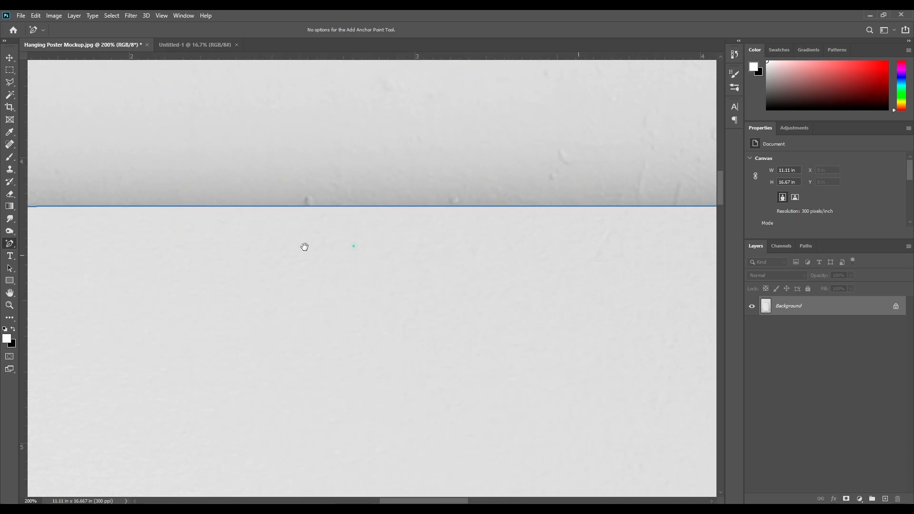
click(356, 251)
drag(345, 240, 324, 254)
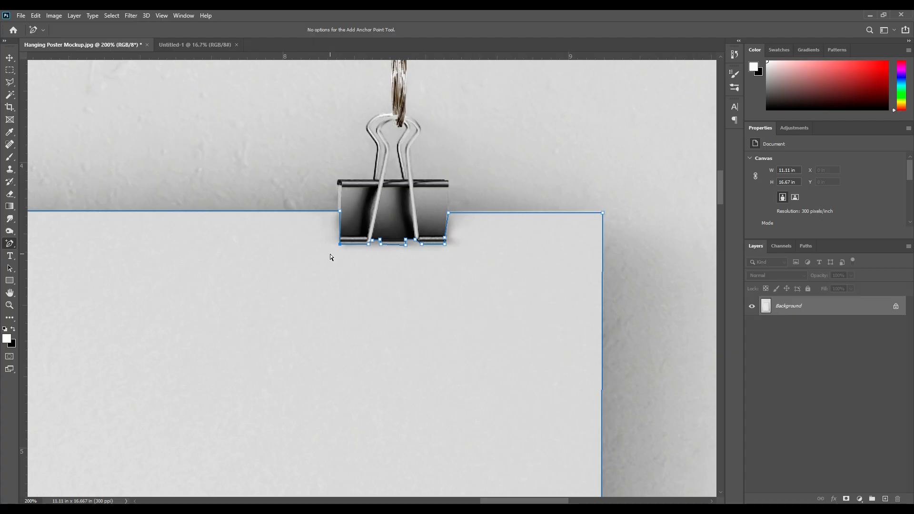
click(340, 212)
click(333, 244)
click(450, 214)
click(449, 214)
click(472, 212)
drag(612, 202, 597, 222)
key(Up)
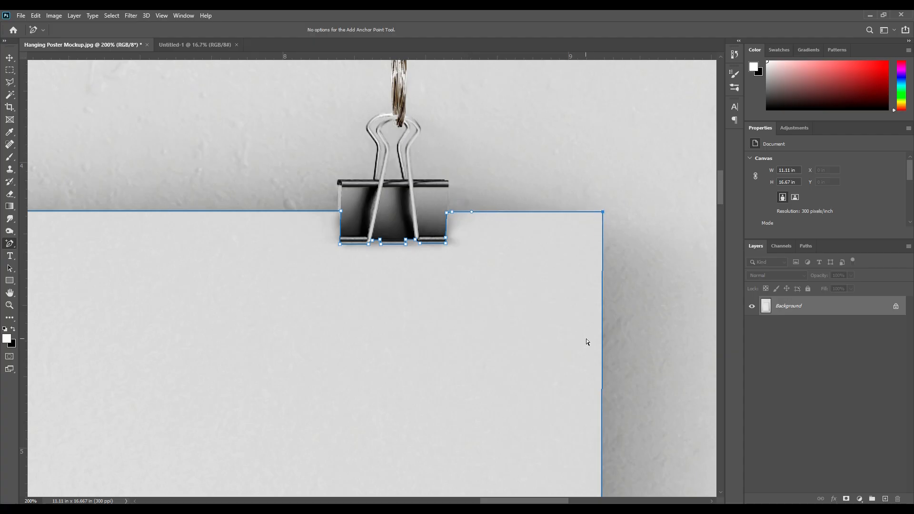
Step: Check how the path fits the poster's right edge and both lower corners
drag(635, 427, 527, 17)
drag(474, 342, 487, 167)
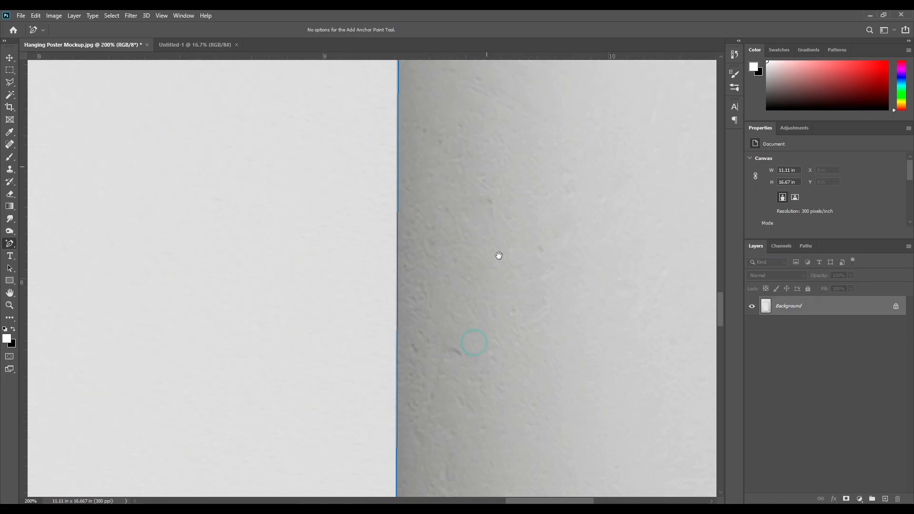
drag(500, 259, 527, 139)
drag(516, 336, 515, 173)
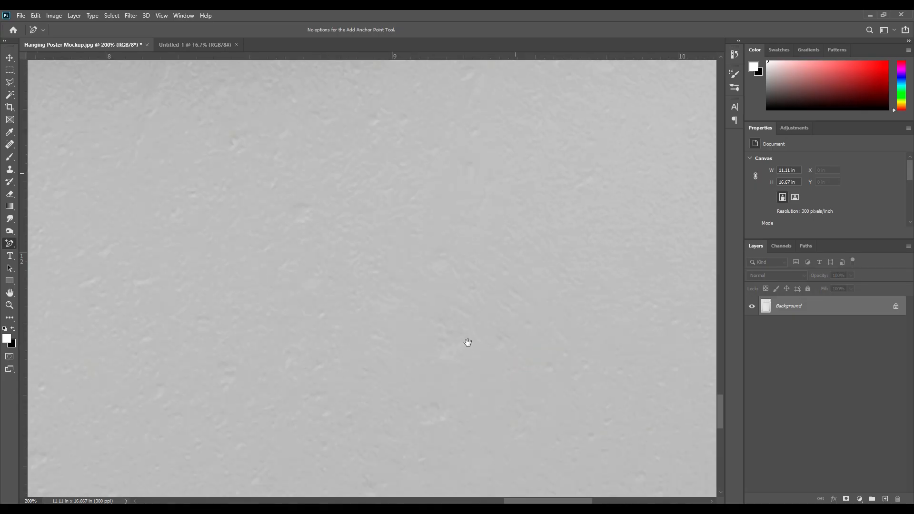
drag(442, 125, 469, 252)
click(471, 228)
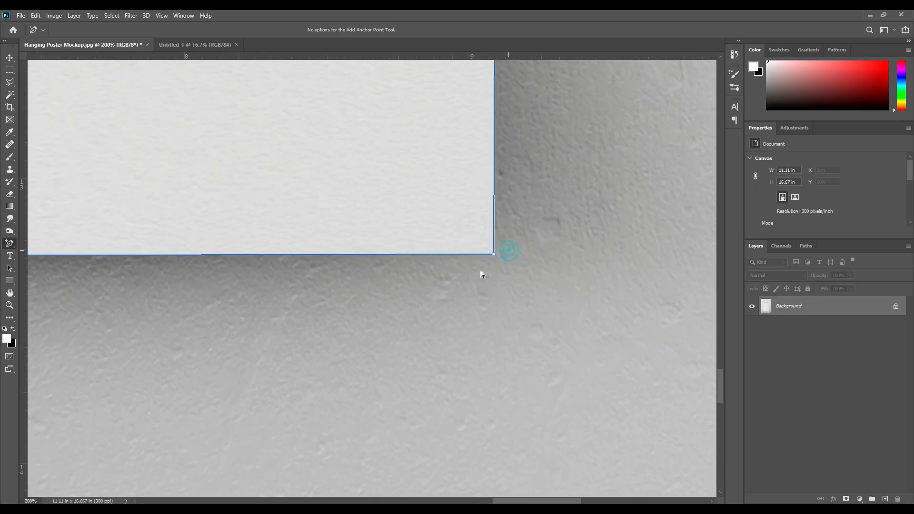
drag(153, 345, 385, 275)
drag(148, 328, 406, 257)
click(407, 260)
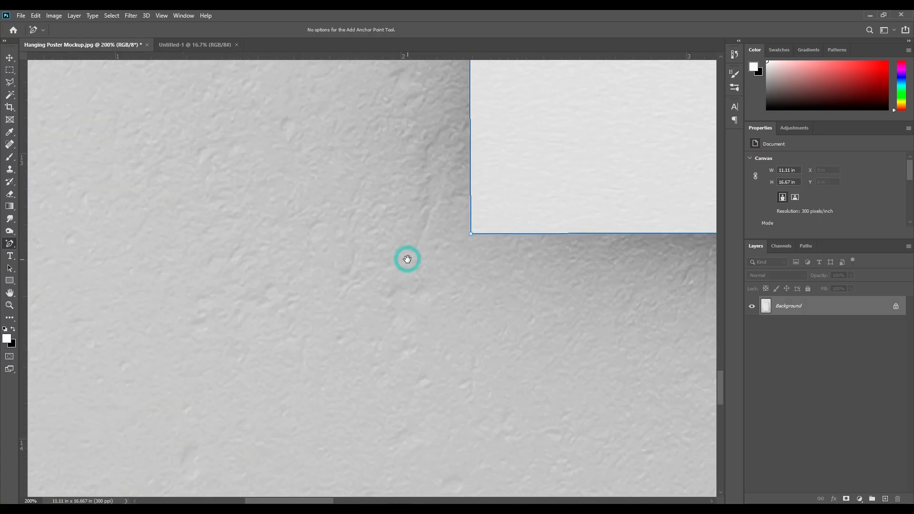
drag(451, 223, 491, 245)
Step: Nudge the path's upper-left corner point up to the poster's corner and fit the whole image in view
drag(540, 118, 457, 482)
drag(458, 365, 456, 462)
drag(455, 252, 418, 190)
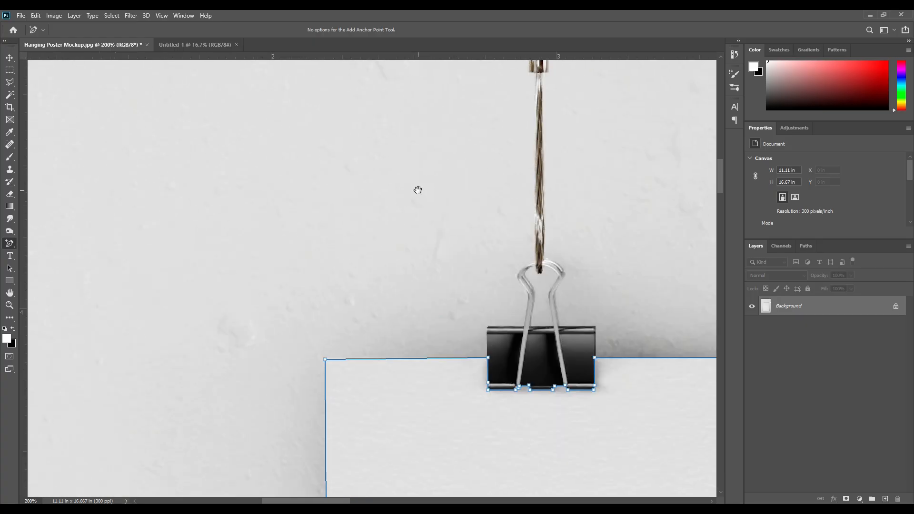
drag(314, 350, 335, 388)
key(Up)
key(Up)
key(ctrl+0)
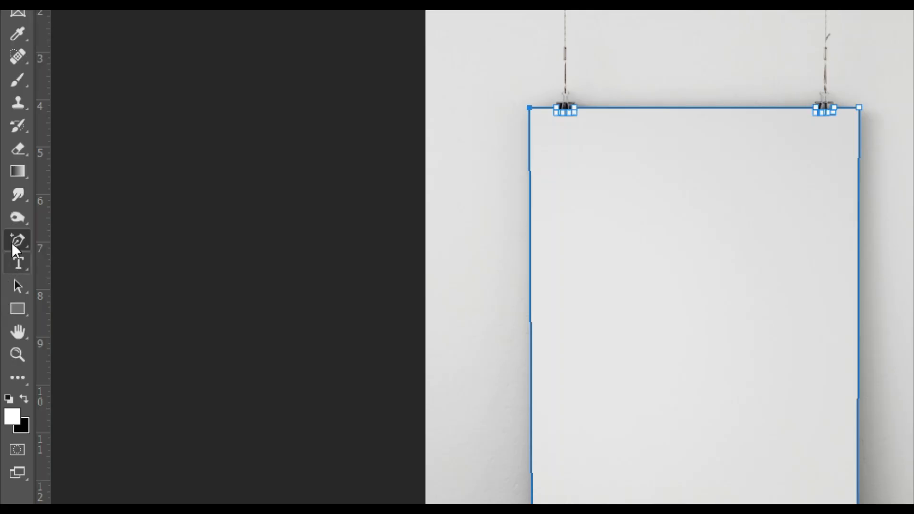
Step: Convert the poster outline path into a shape layer with the Pen tool's Shape option and hide that layer
click(8, 244)
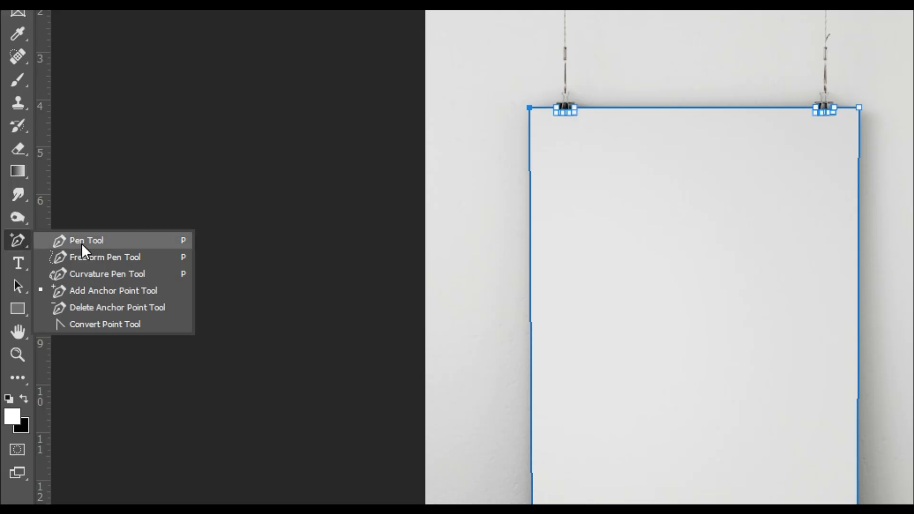
click(111, 238)
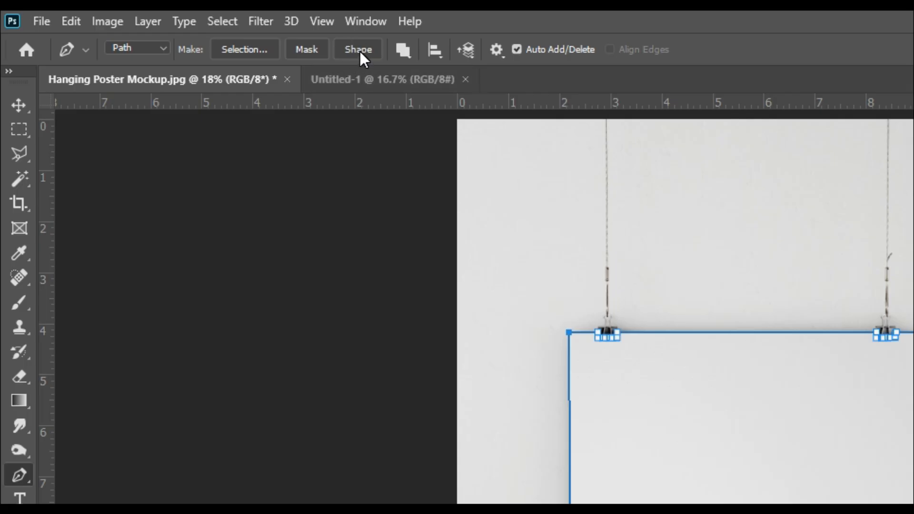
click(361, 49)
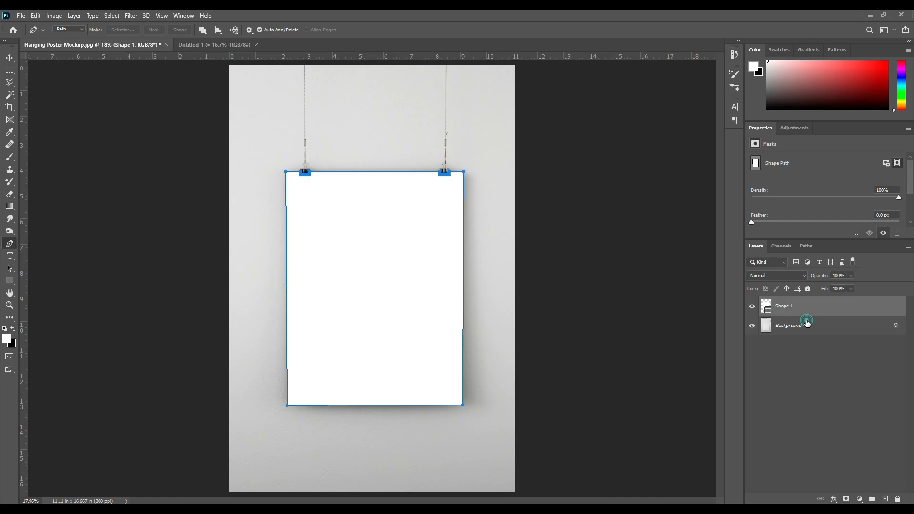
click(805, 325)
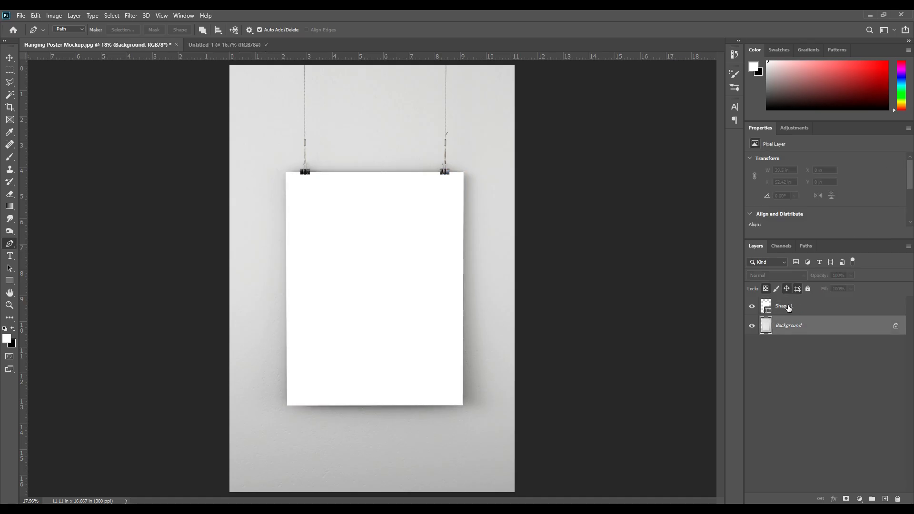
click(753, 306)
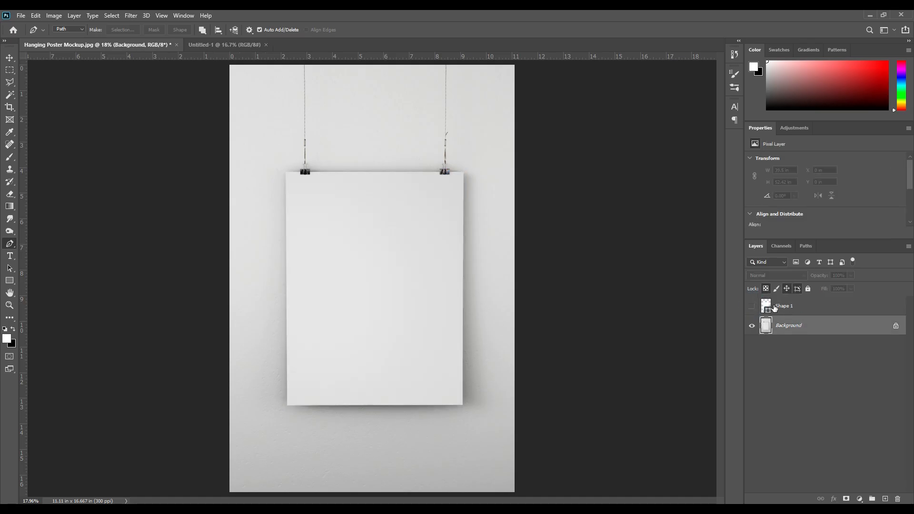
Step: Copy the blank 12 x 16 inch page from Untitled-1 into the poster mockup and rename its layer Place Your Design Here
click(9, 57)
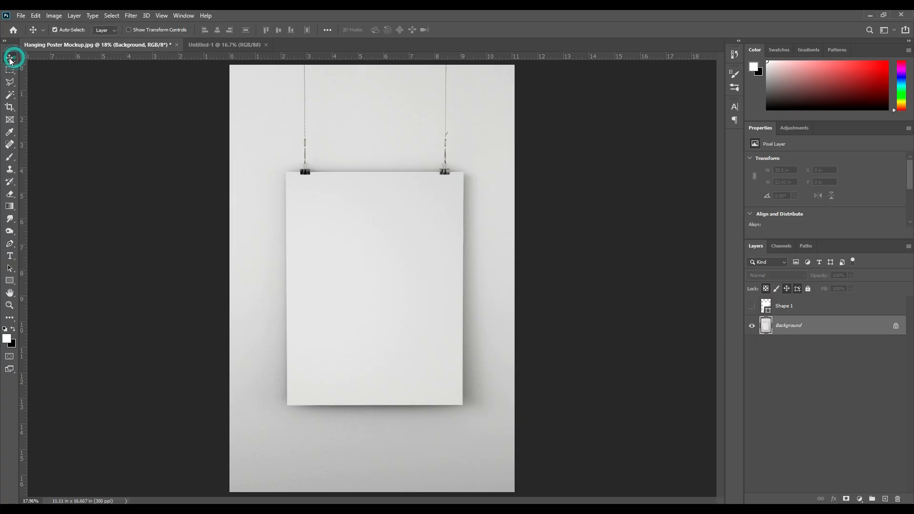
click(203, 46)
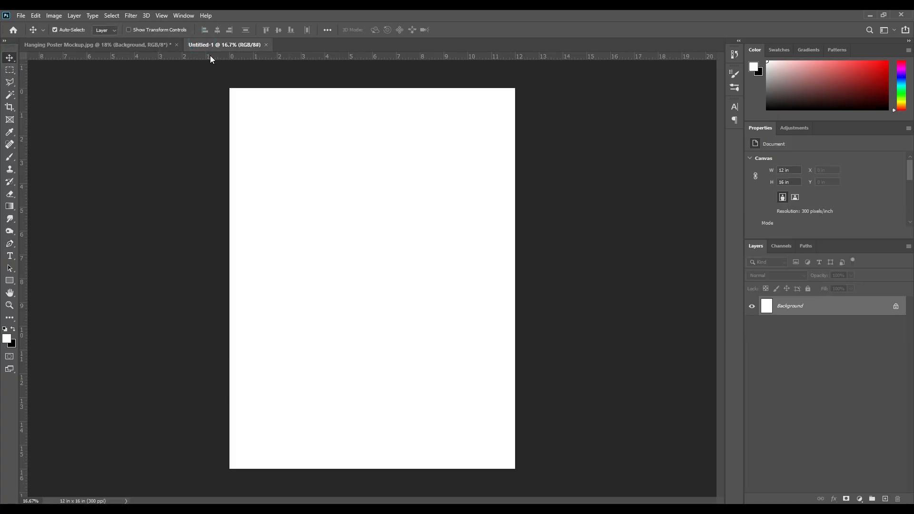
drag(821, 310, 371, 228)
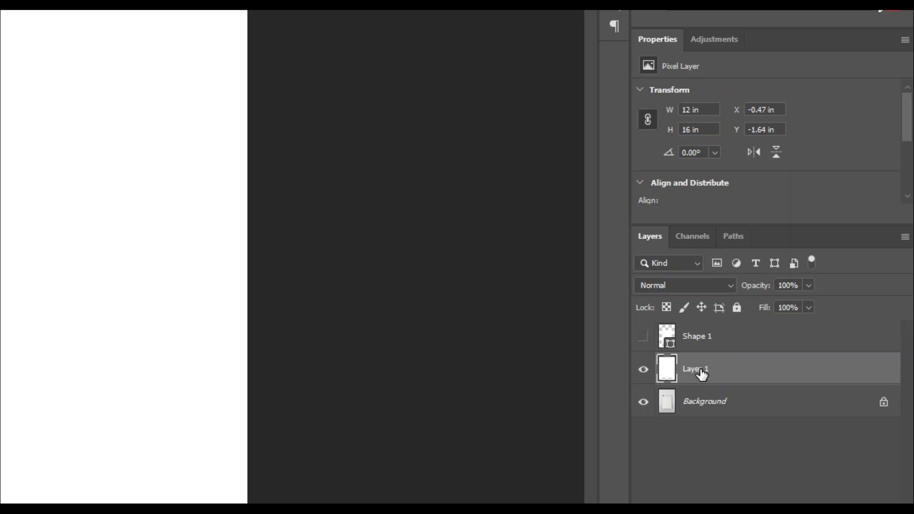
double_click(782, 328)
text(Place Your Design Here)
key(Return)
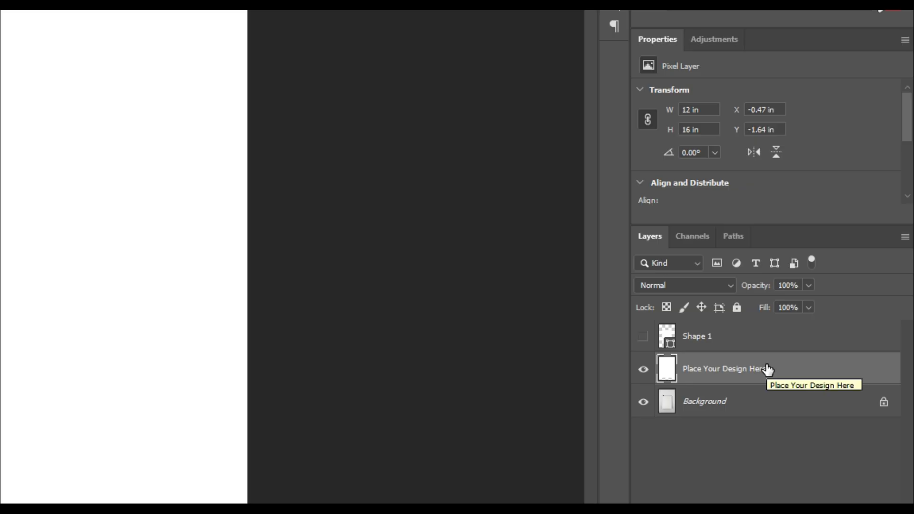
Step: Convert the Place Your Design Here layer to a smart object and give it a red color label
right_click(767, 370)
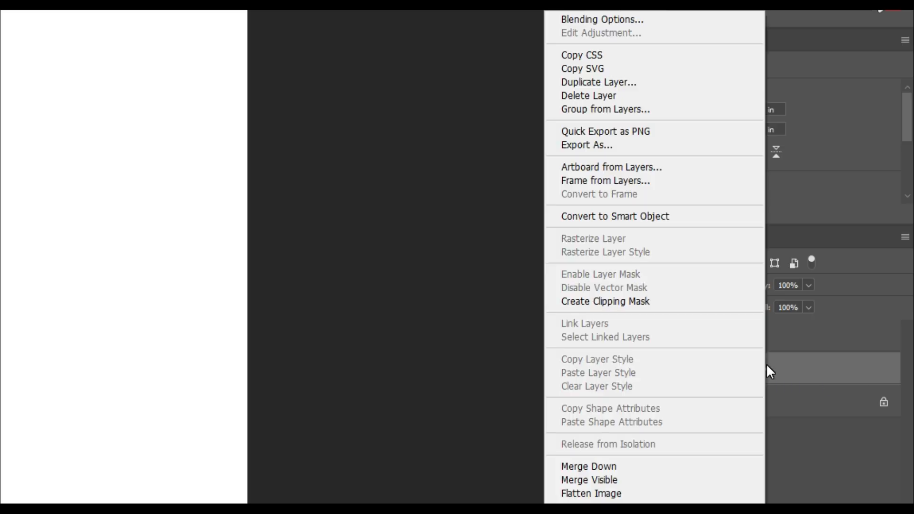
click(638, 220)
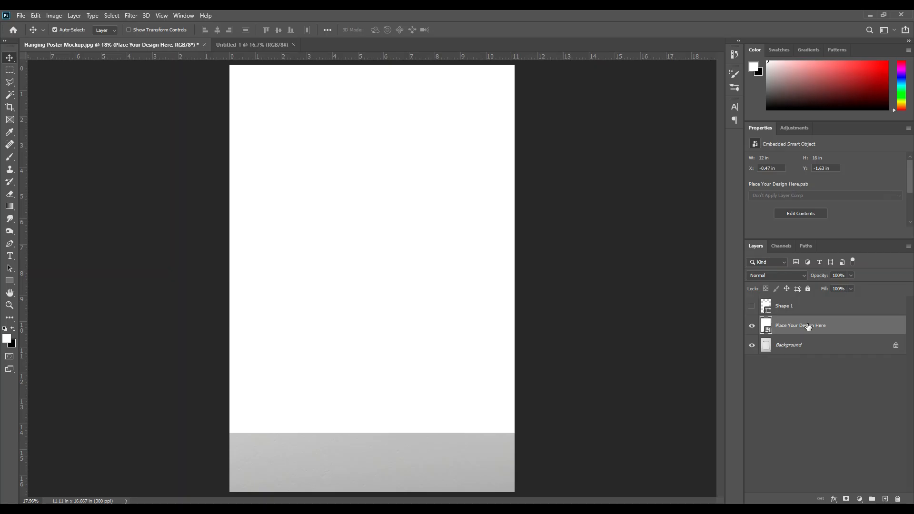
right_click(808, 326)
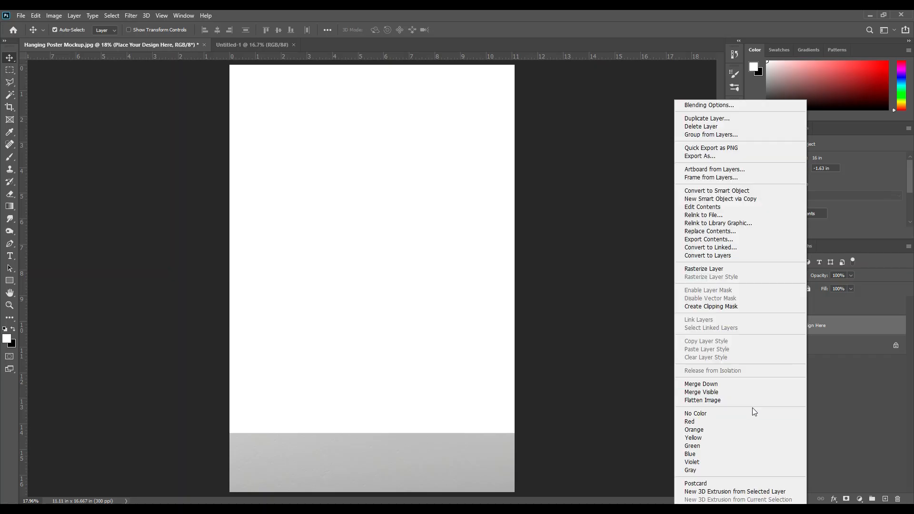
click(718, 422)
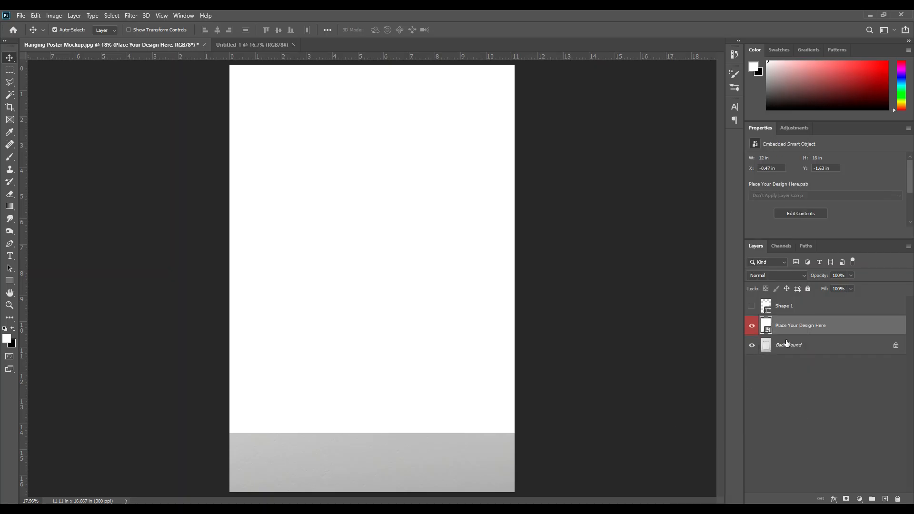
Step: Scale the Place Your Design Here smart object to about 44% and align it with the poster's upper-left corner
click(799, 327)
key(ctrl+t)
drag(530, 229, 357, 253)
drag(277, 171, 345, 205)
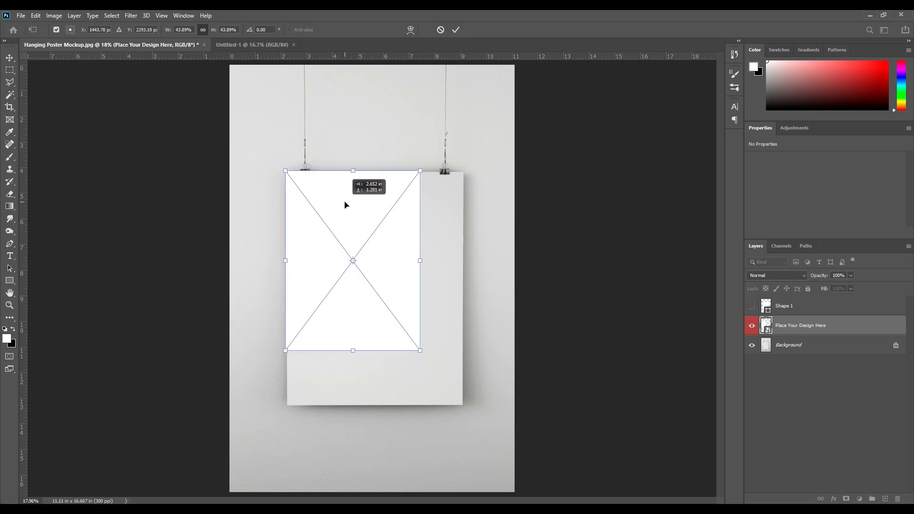
Step: Enlarge the smart object to about 6.98 x 9.13 in, nudge it to cover the whole poster, and apply the transformation
drag(420, 351, 468, 399)
key(Right)
key(Right)
key(Right)
key(Right)
key(Left)
key(Left)
click(464, 287)
drag(464, 287, 468, 288)
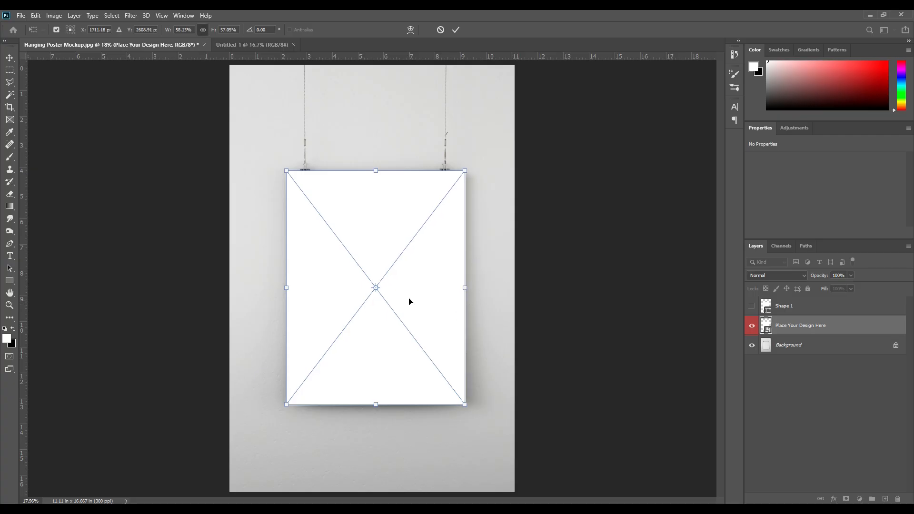
key(Down)
click(459, 30)
key(Down)
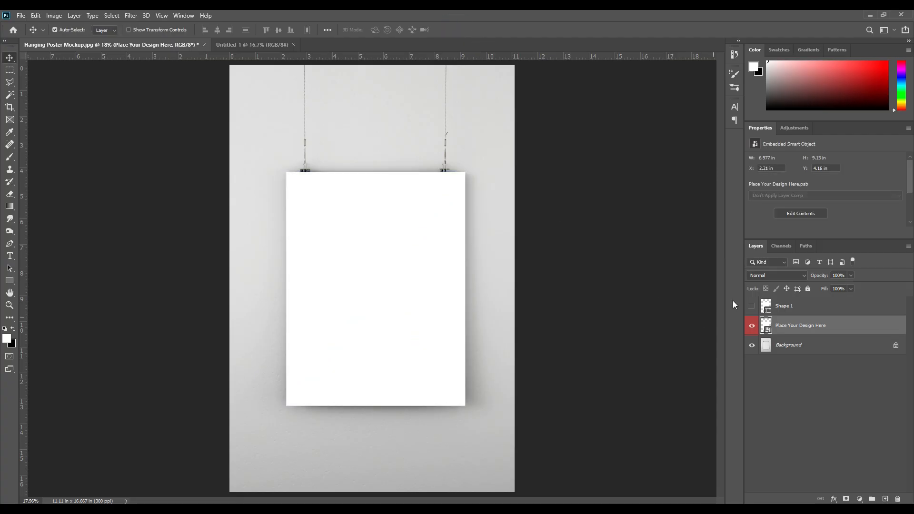
Step: Load the Shape 1 outline as a selection and use it as a layer mask on Place Your Design Here
drag(769, 311, 768, 311)
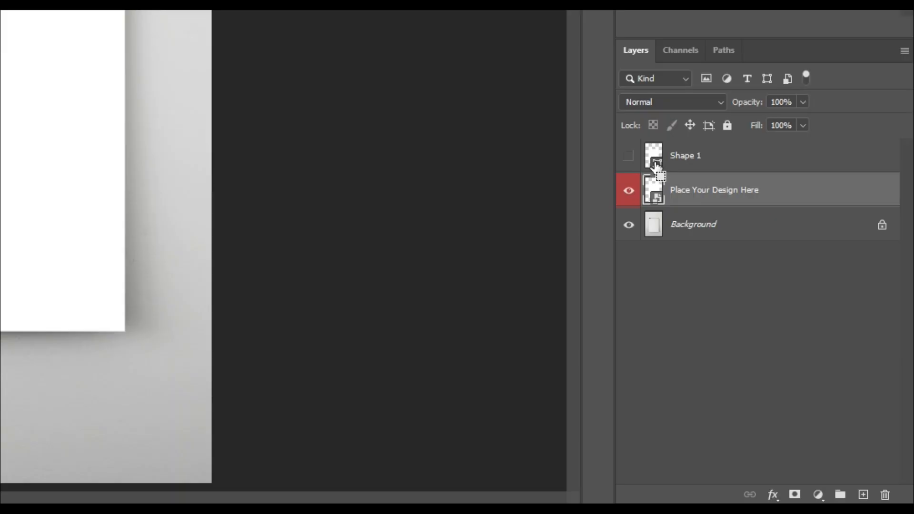
drag(657, 165, 657, 166)
ctrl+click(656, 165)
click(698, 190)
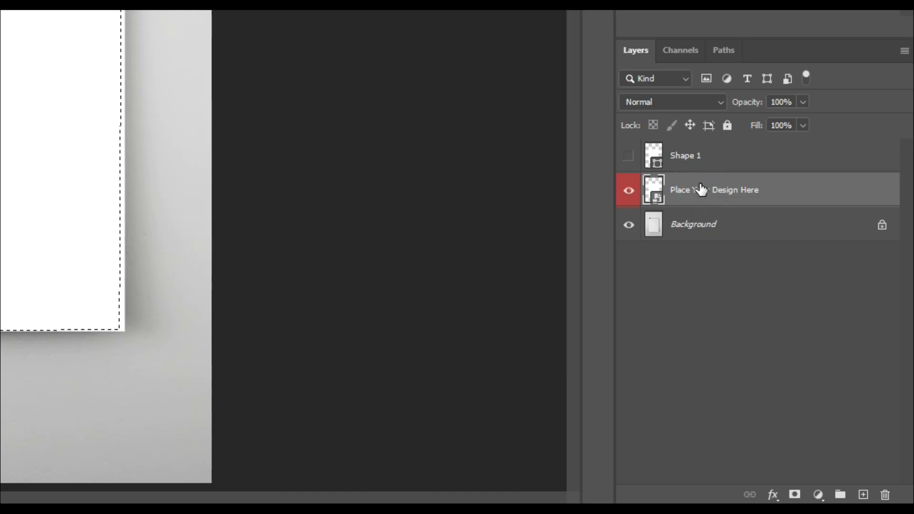
click(796, 495)
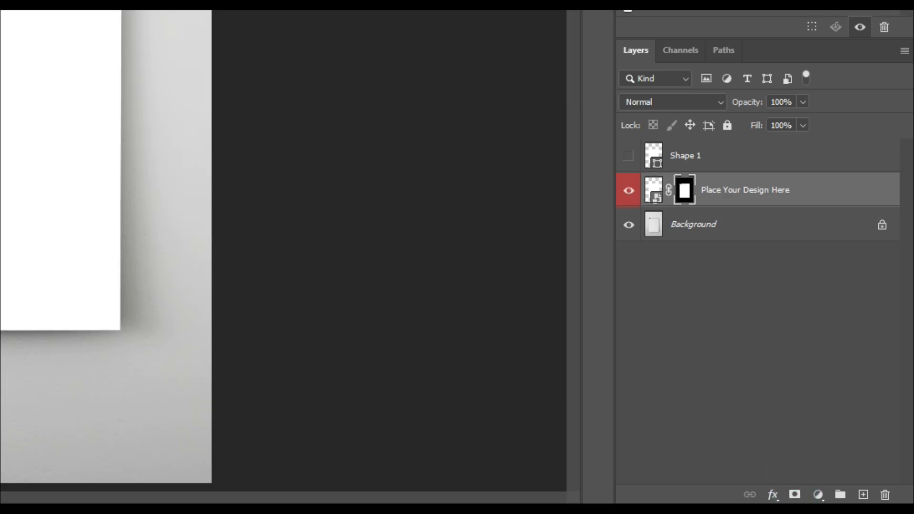
click(562, 312)
click(764, 310)
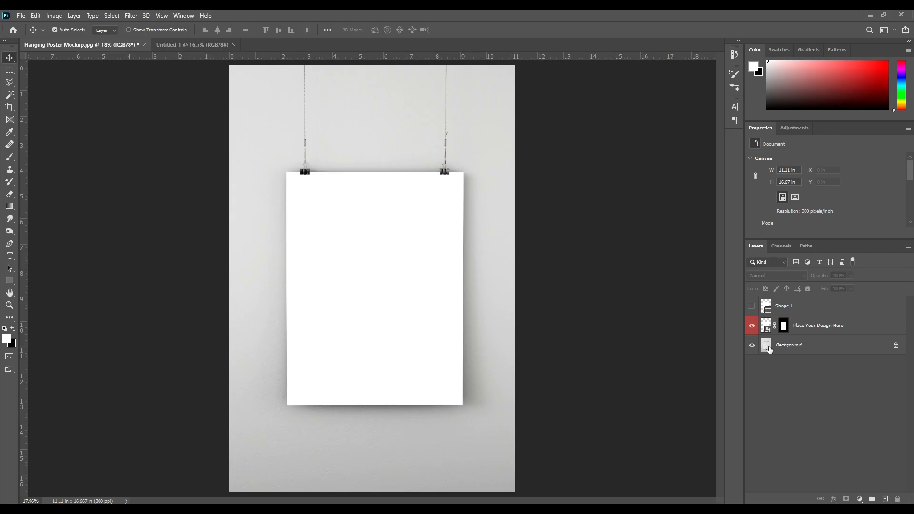
Step: Open the smart object's contents and place image 4 from the file folder, scaled to page width and aligned with the bottom edge
double_click(767, 328)
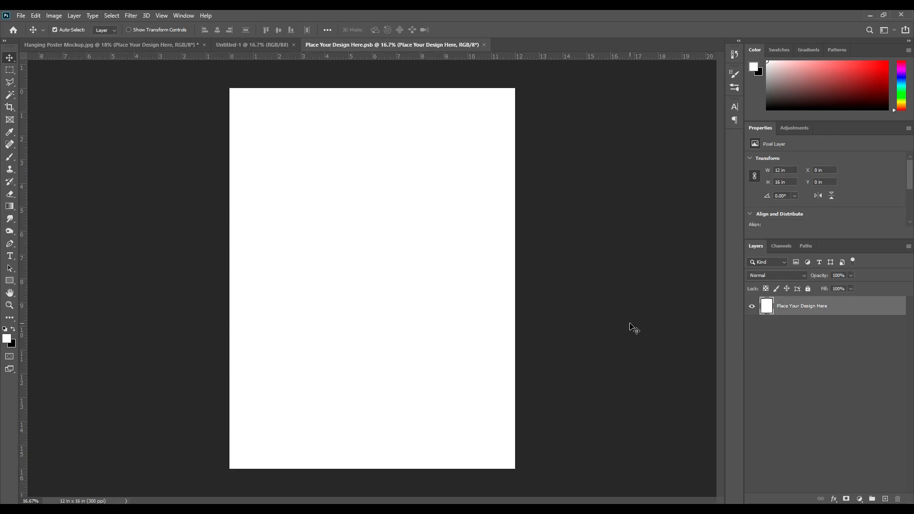
key(alt+Tab)
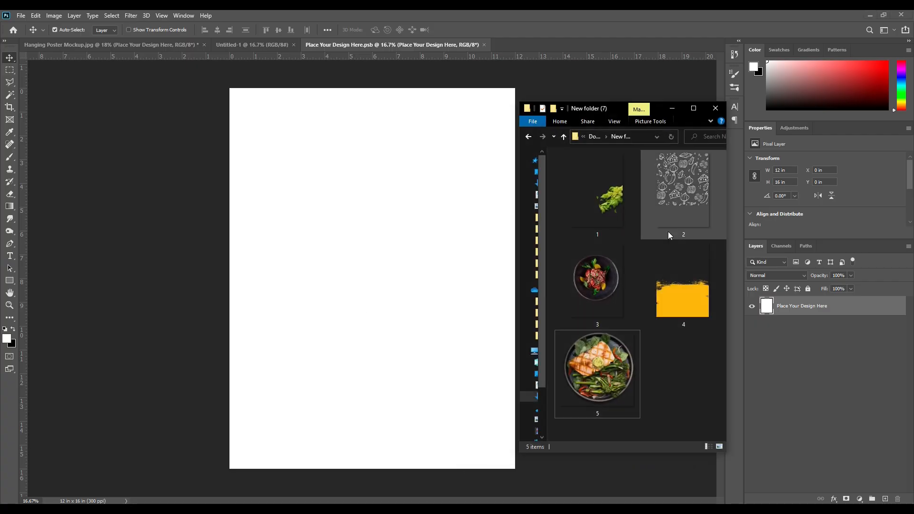
click(661, 300)
drag(681, 291, 368, 343)
drag(507, 278, 515, 278)
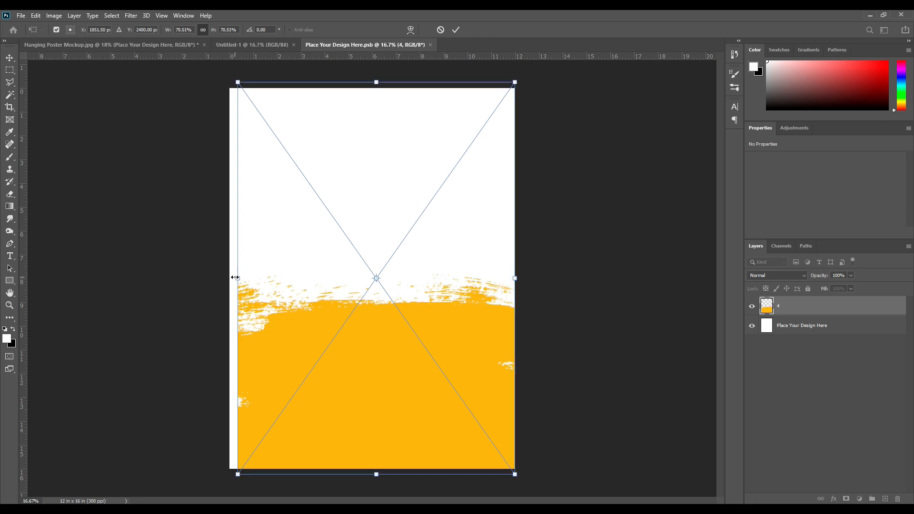
drag(236, 277, 230, 275)
drag(365, 369, 368, 359)
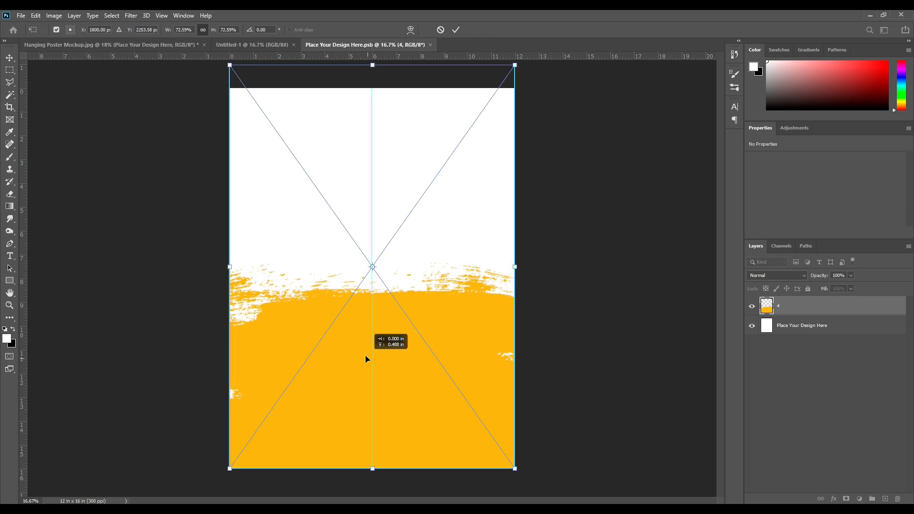
click(456, 29)
Step: Add a solid color fill layer of #24201c directly above the Place Your Design Here layer
click(781, 325)
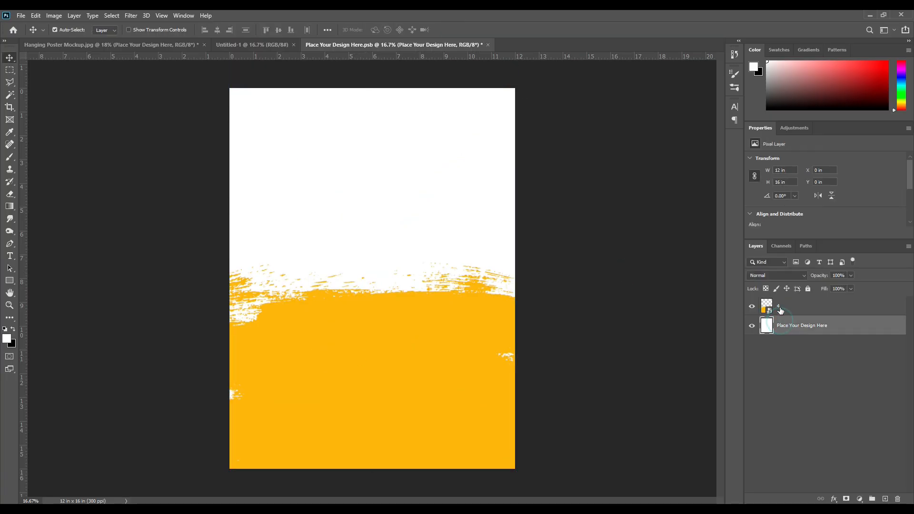
click(859, 499)
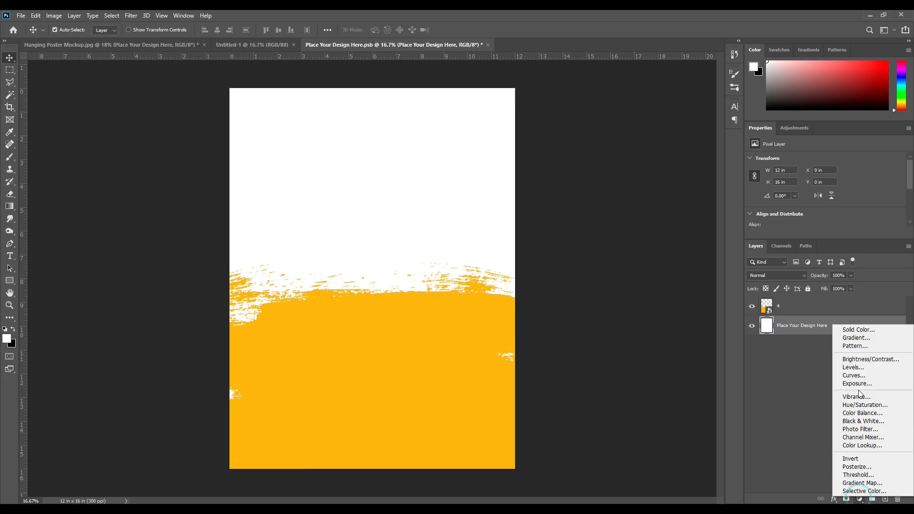
click(858, 329)
mouse_move(686, 292)
mouse_down()
mouse_move(724, 299)
mouse_move(741, 320)
mouse_move(737, 330)
mouse_move(662, 327)
mouse_up()
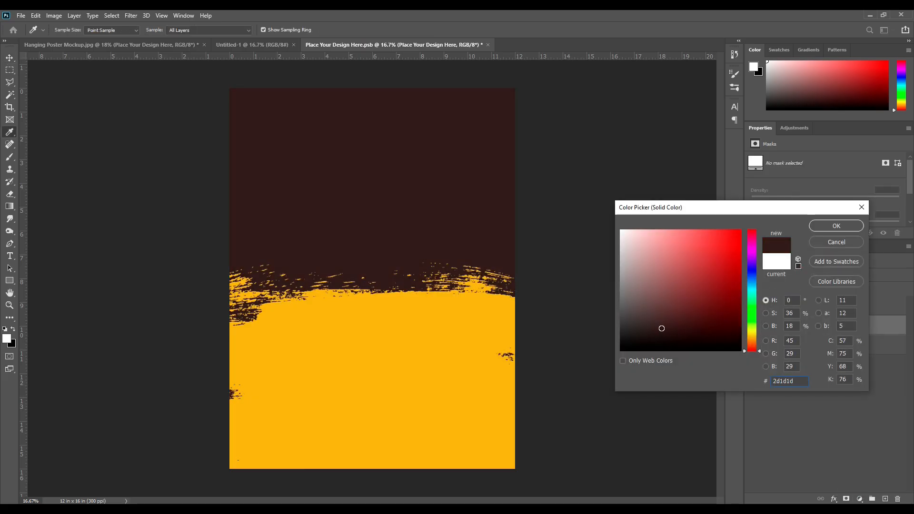
drag(752, 351, 755, 344)
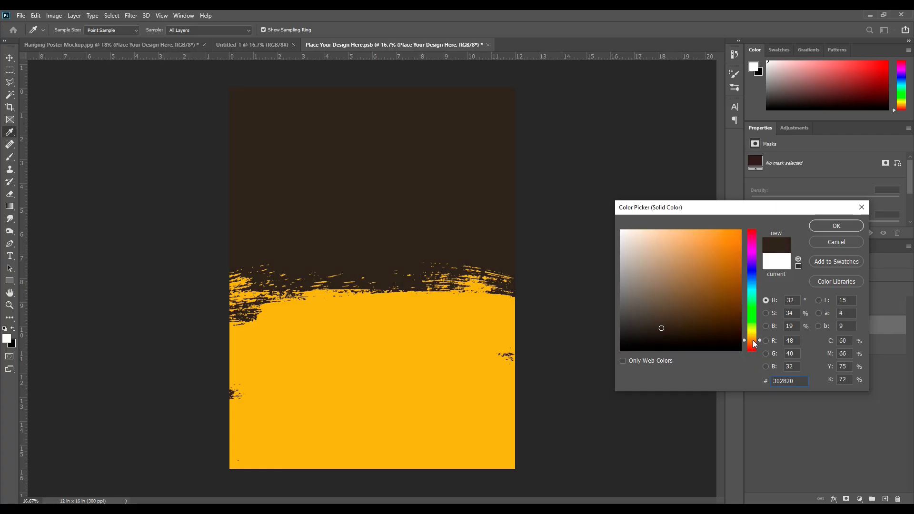
mouse_move(661, 328)
mouse_down()
mouse_move(647, 338)
mouse_move(651, 333)
mouse_up()
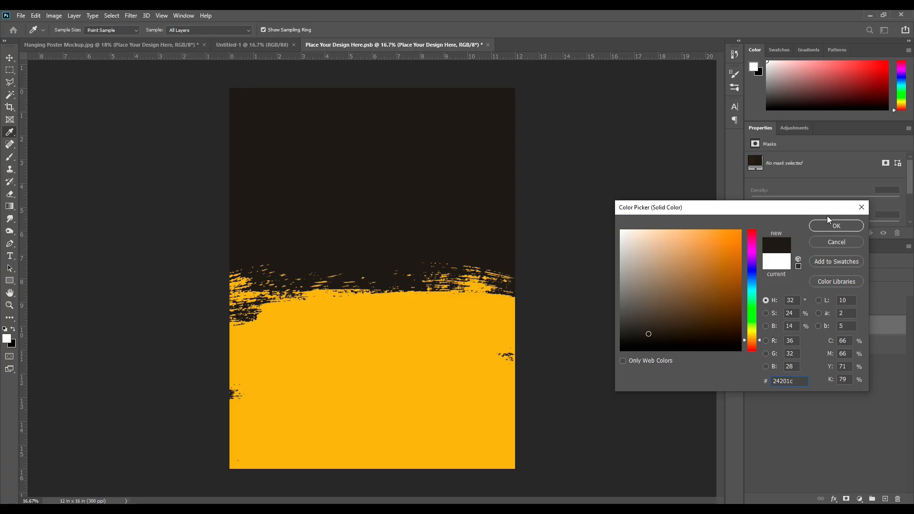
click(822, 228)
click(653, 276)
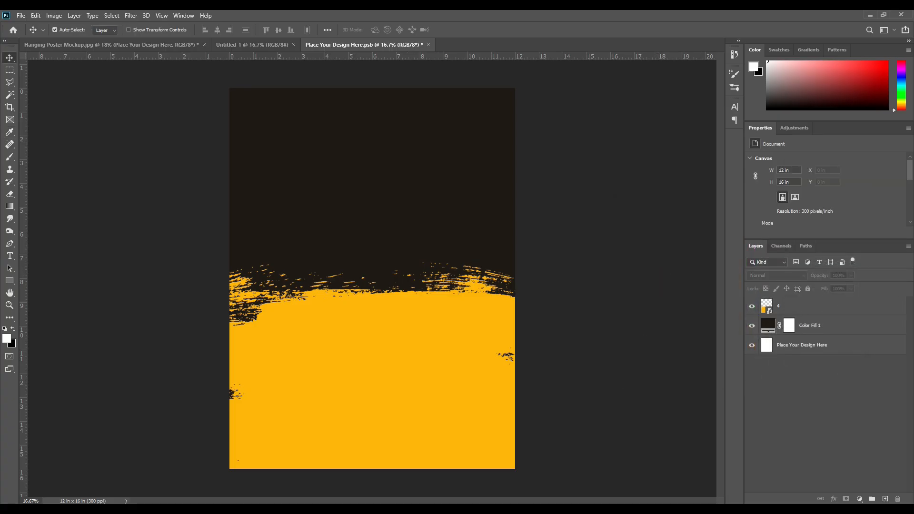
Step: Place image 2, the food doodle pattern, from the file folder, scaled to page width and aligned with the top edge
key(alt+Tab)
drag(669, 198, 321, 311)
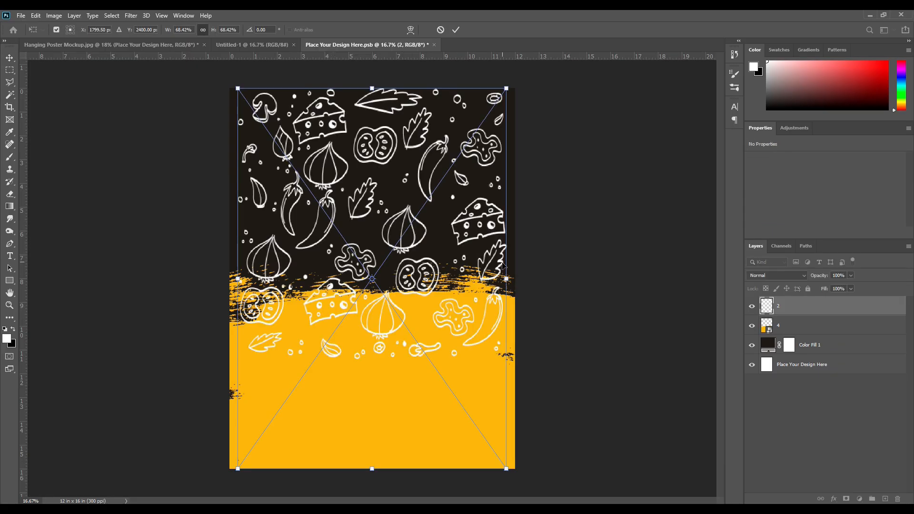
drag(505, 282, 515, 279)
drag(235, 279, 230, 280)
drag(355, 210, 354, 221)
click(456, 30)
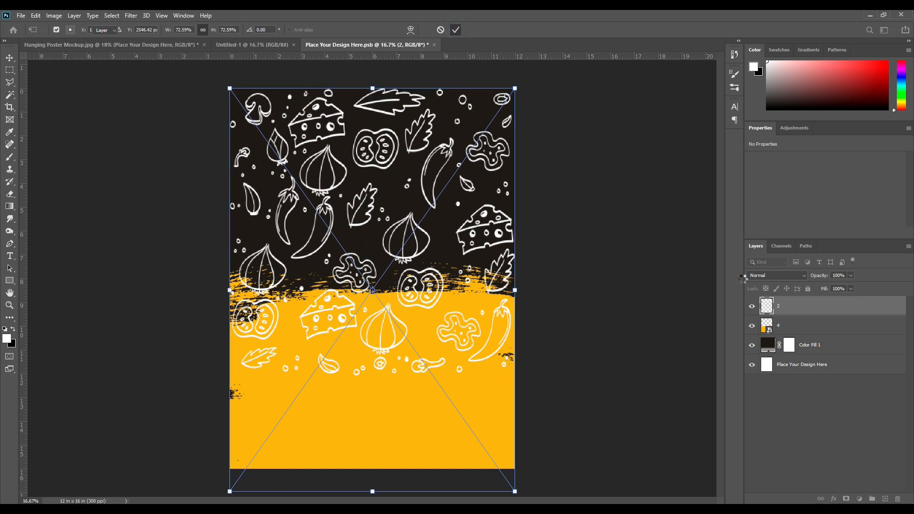
Step: Move layer 2 beneath layer 4 and reduce its fill to 4%
drag(802, 314, 808, 337)
mouse_move(829, 289)
mouse_down()
mouse_move(821, 298)
mouse_move(819, 289)
mouse_move(827, 291)
mouse_up()
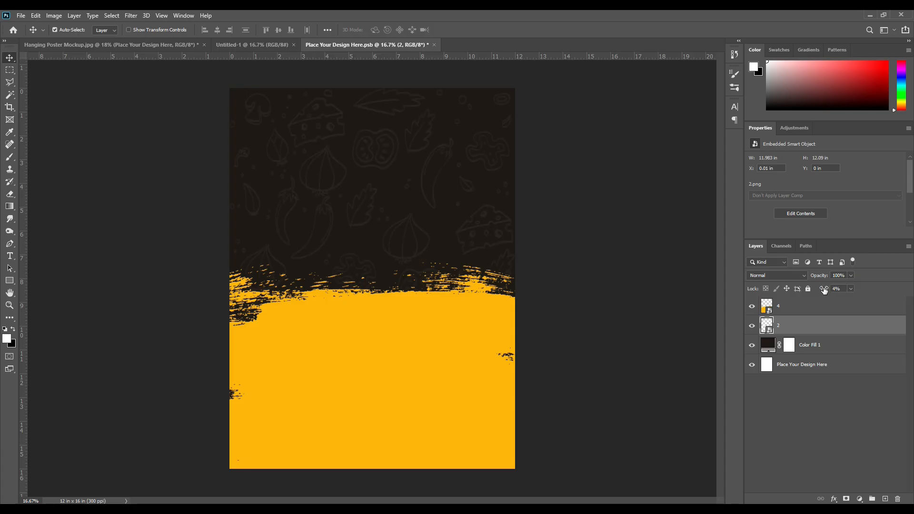
click(832, 439)
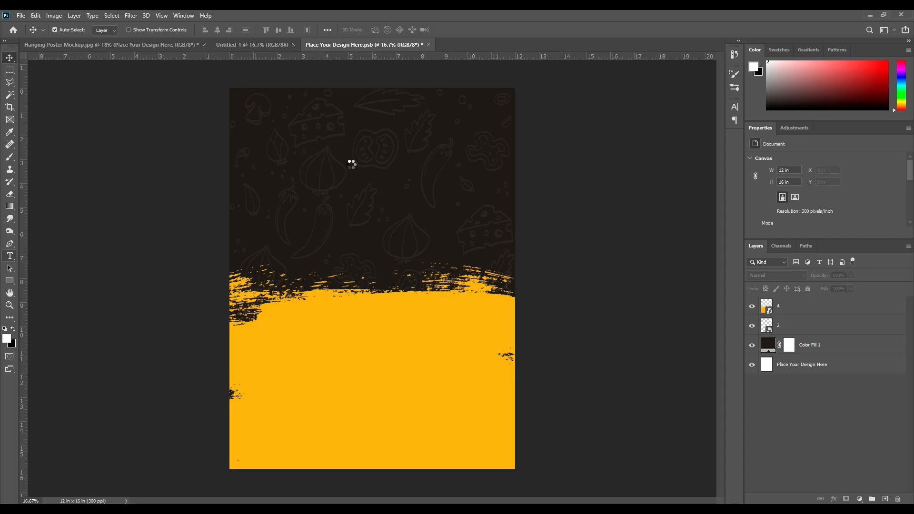
Step: Add the text Delicious at 107.32 pt on the page's dark upper area, colored with the yellow sampled from the brush stroke
click(351, 162)
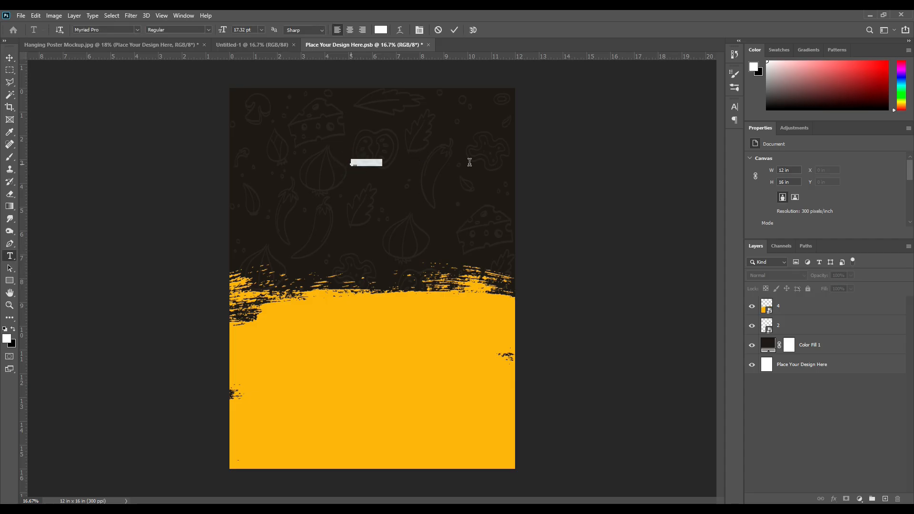
drag(222, 29, 193, 41)
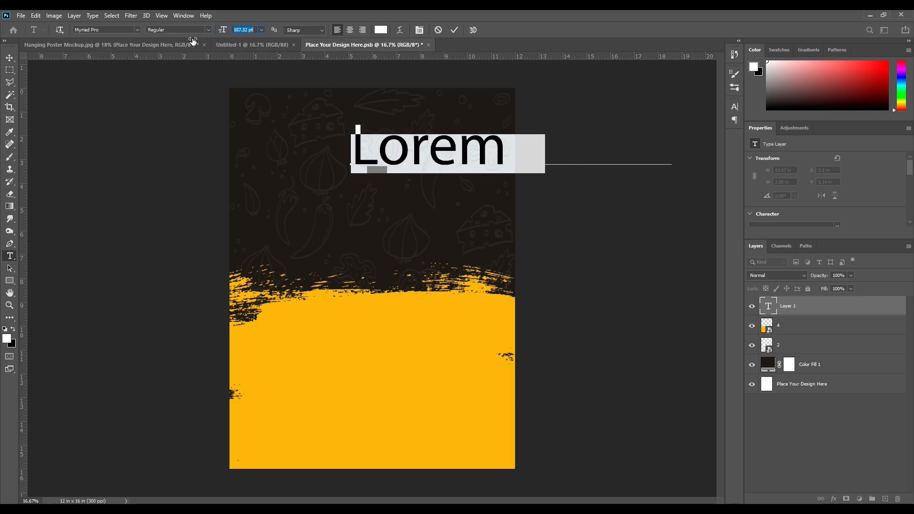
click(381, 30)
click(388, 340)
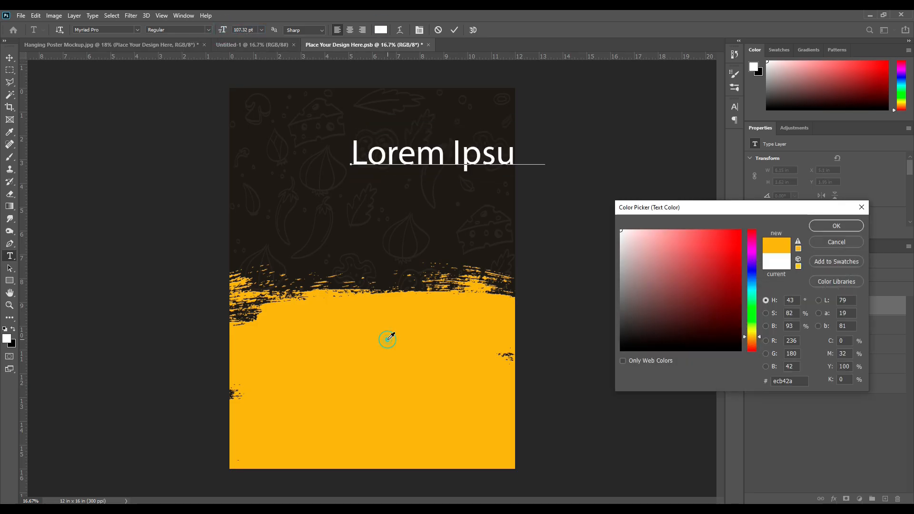
click(819, 226)
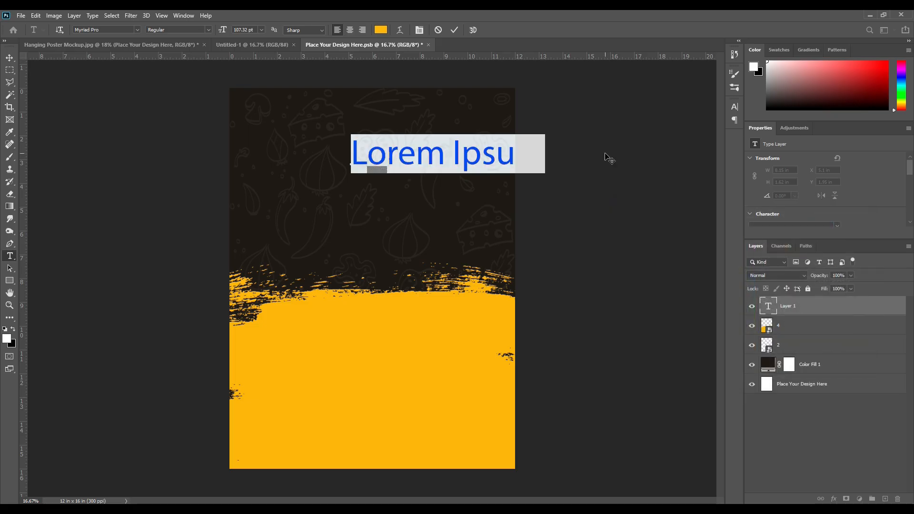
text(Delicious)
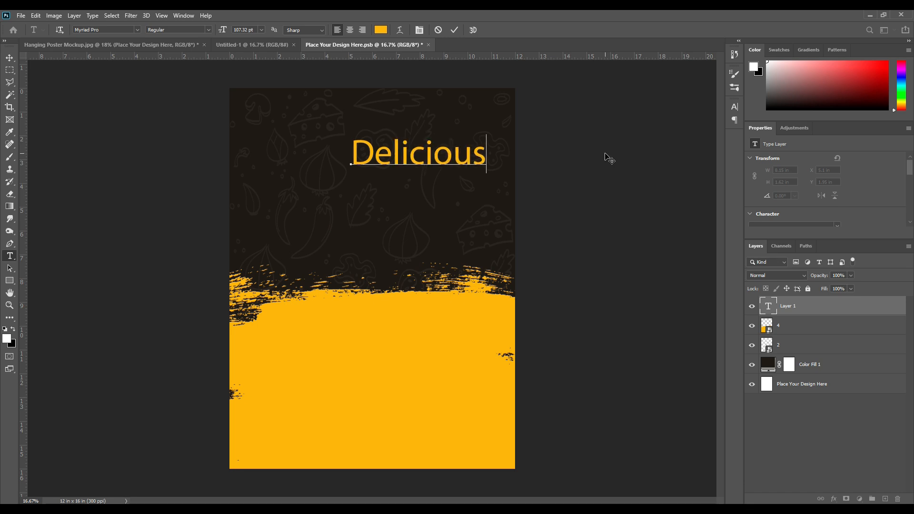
click(455, 30)
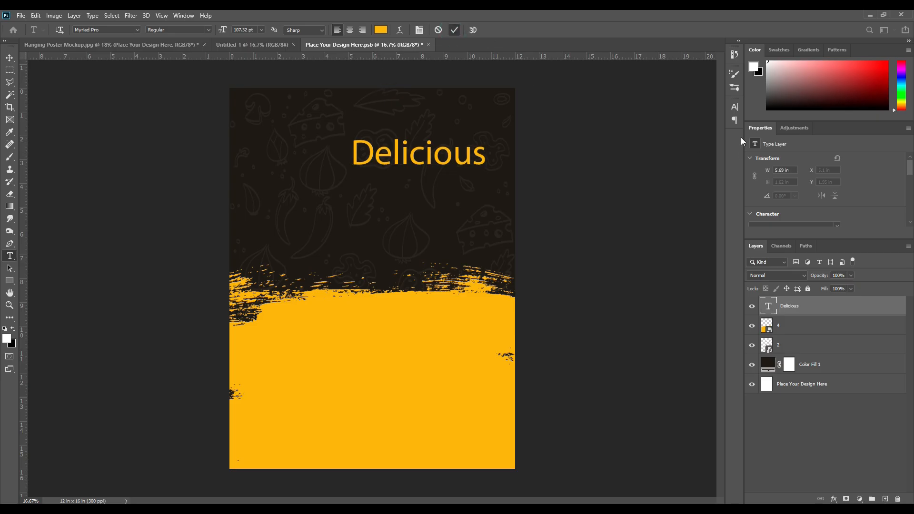
Step: Change the font of the Delicious text to Blacksword
click(740, 109)
click(677, 121)
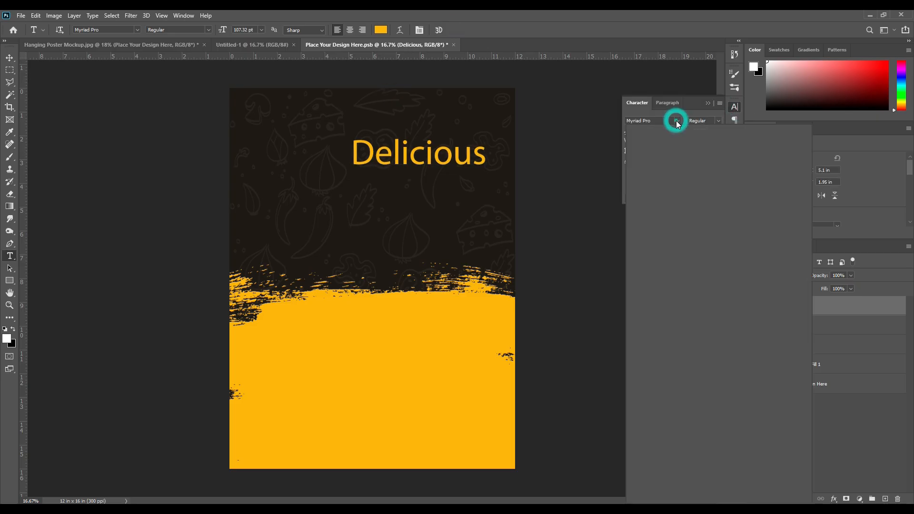
click(708, 174)
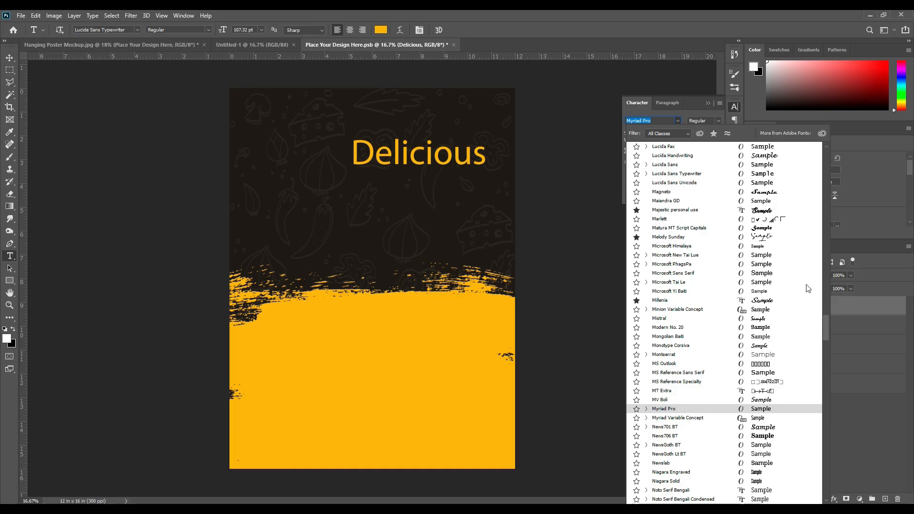
scroll(825, 330, up, 1)
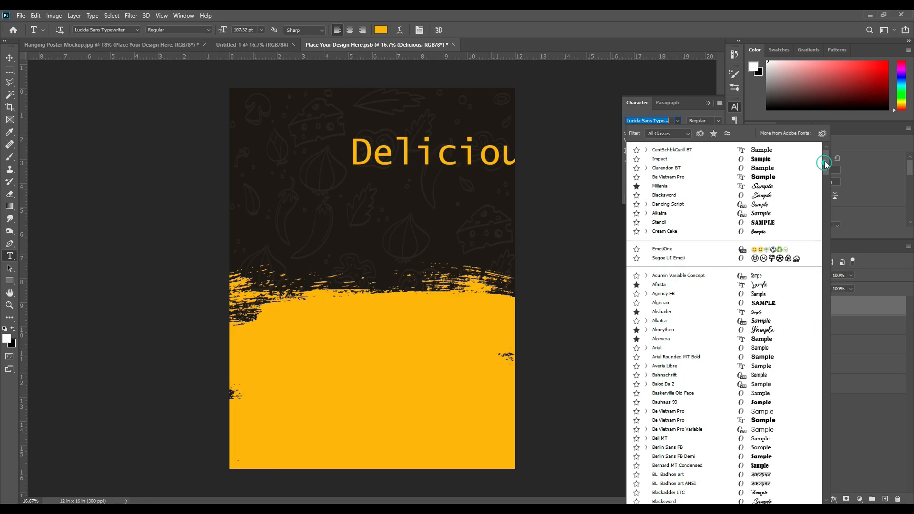
click(772, 199)
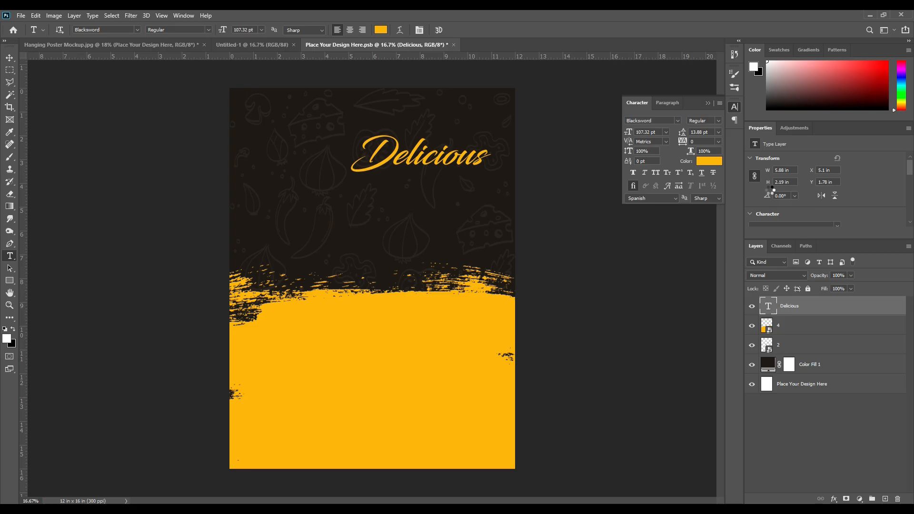
click(708, 103)
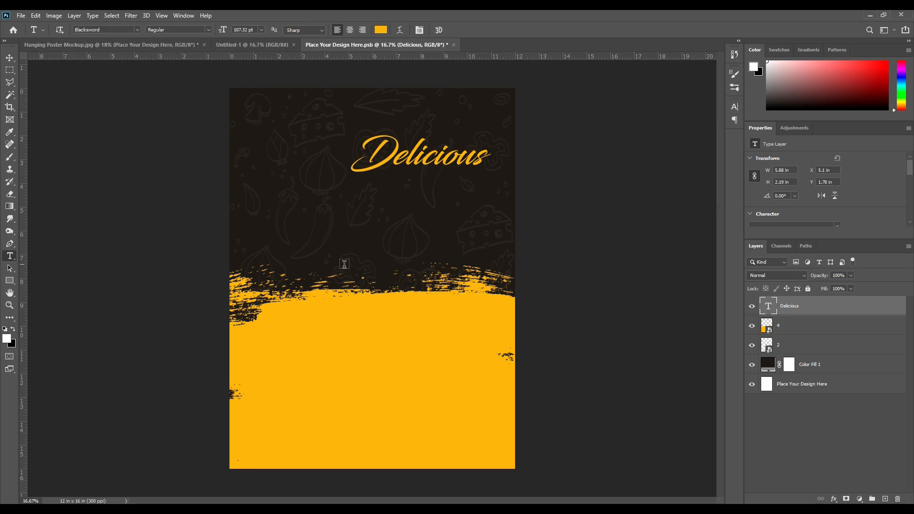
Step: Add the text FOOD MENU below Delicious and color it white (#ffffff)
click(321, 232)
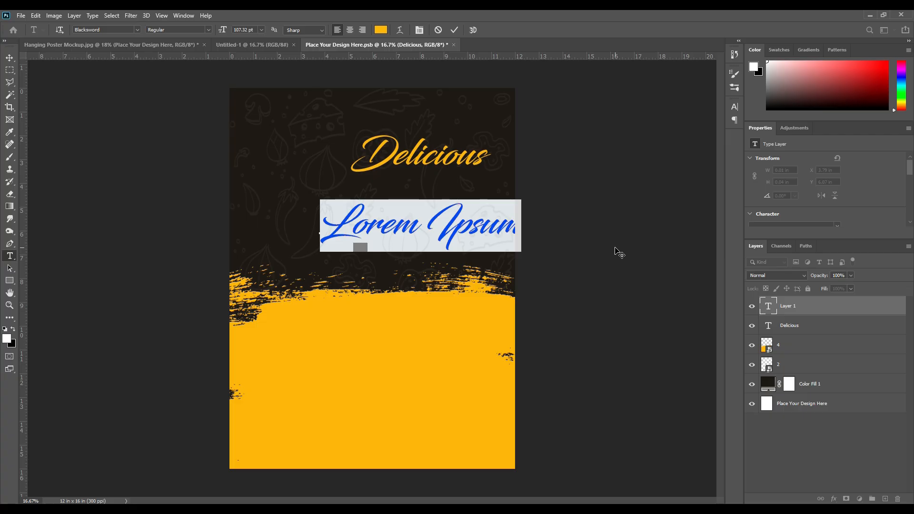
text(FOOD)
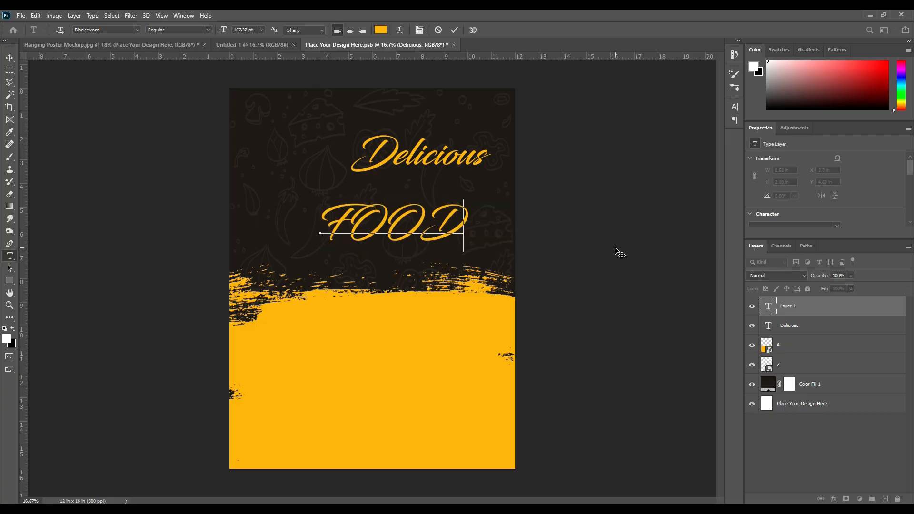
text( MENU)
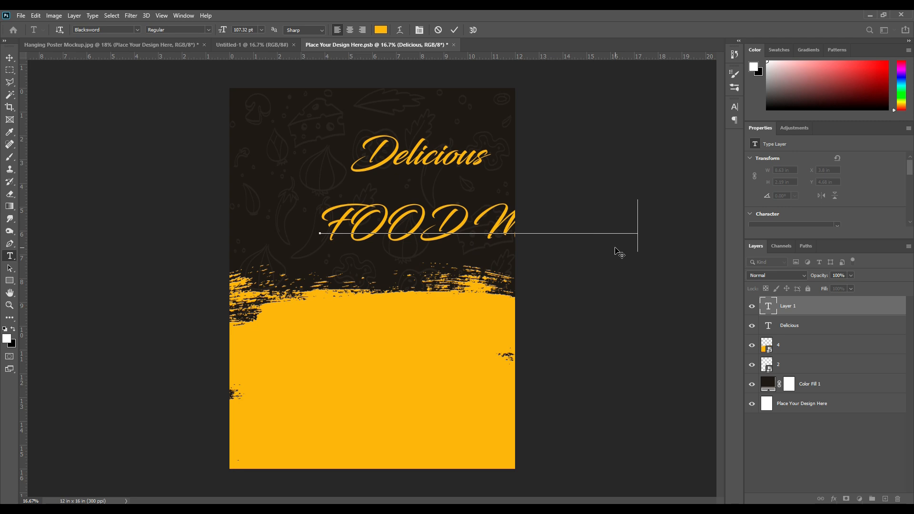
click(458, 30)
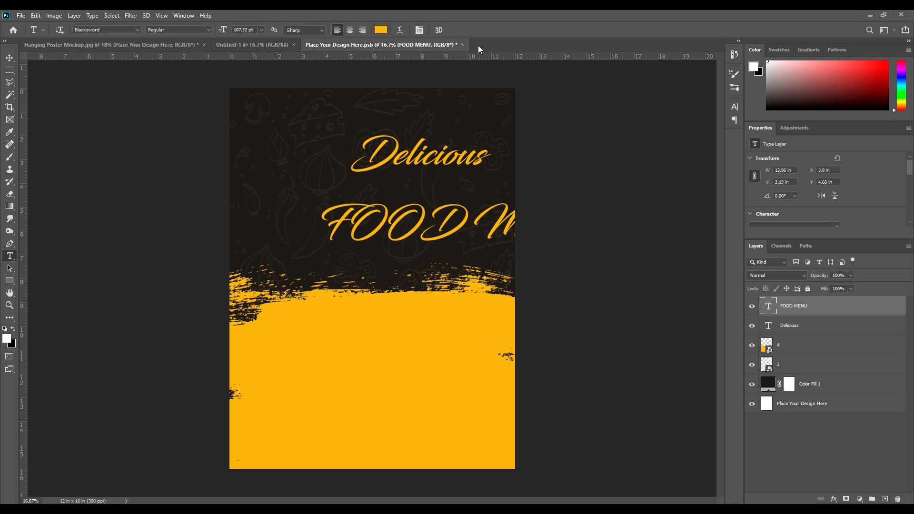
click(377, 30)
click(622, 231)
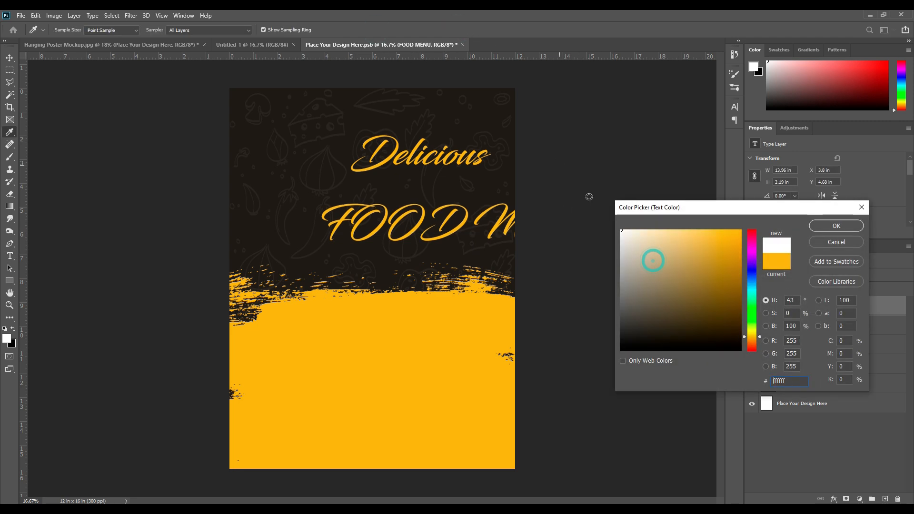
click(838, 227)
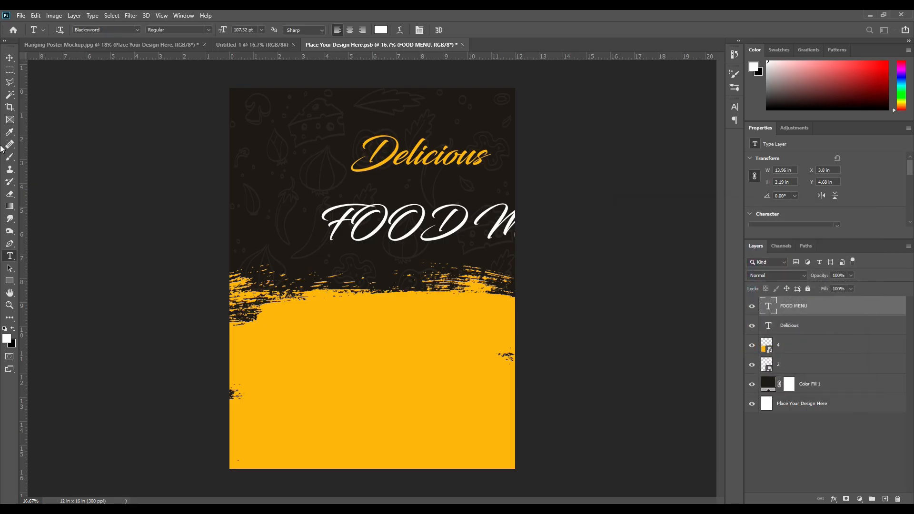
Step: Move FOOD MENU to the page's left edge and change its font to Impact
click(10, 57)
drag(386, 223, 299, 207)
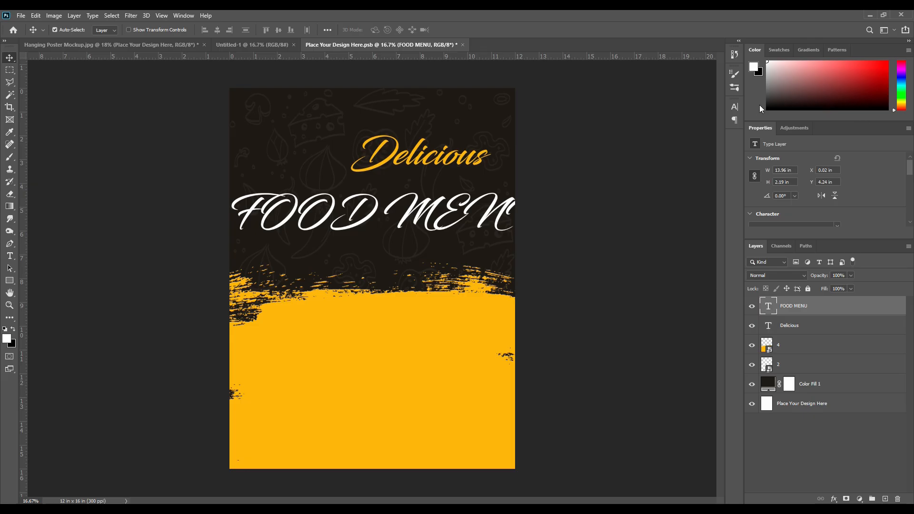
click(736, 108)
click(678, 120)
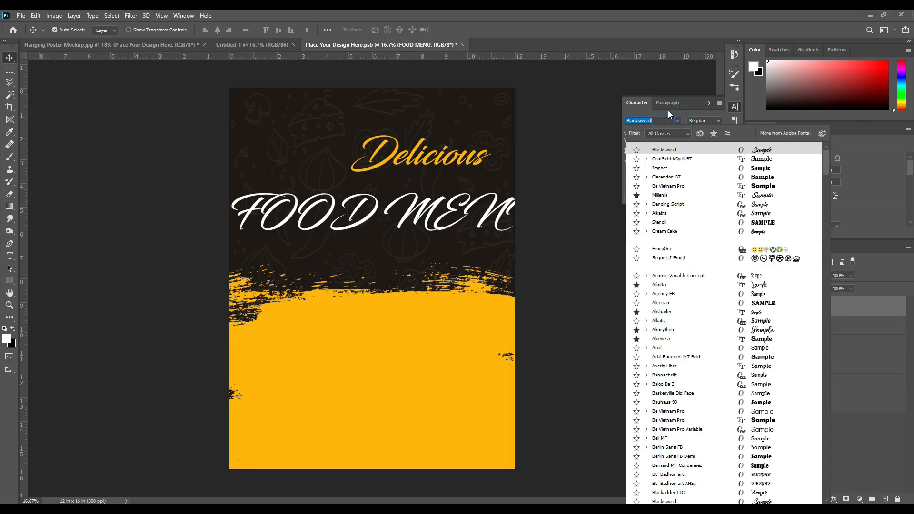
click(762, 168)
click(708, 103)
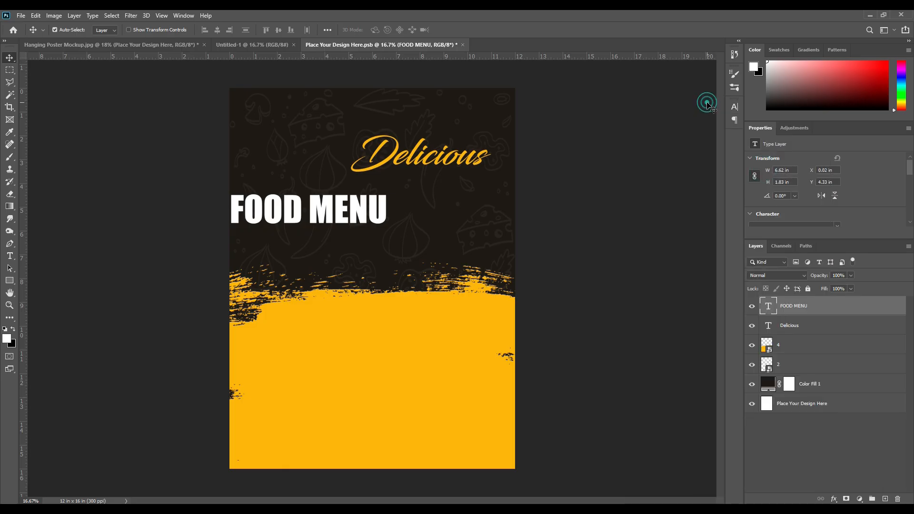
Step: Set alignment relative to the canvas and center FOOD MENU horizontally on the page
click(329, 30)
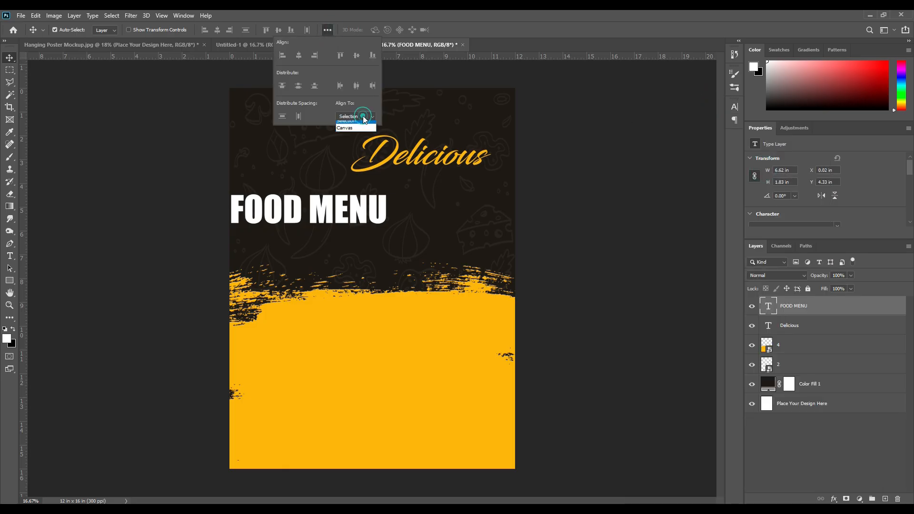
click(359, 128)
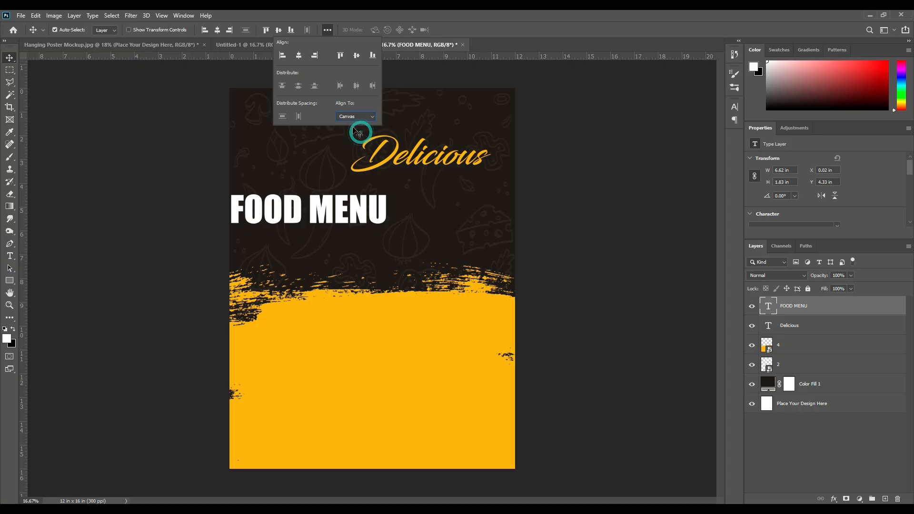
click(298, 55)
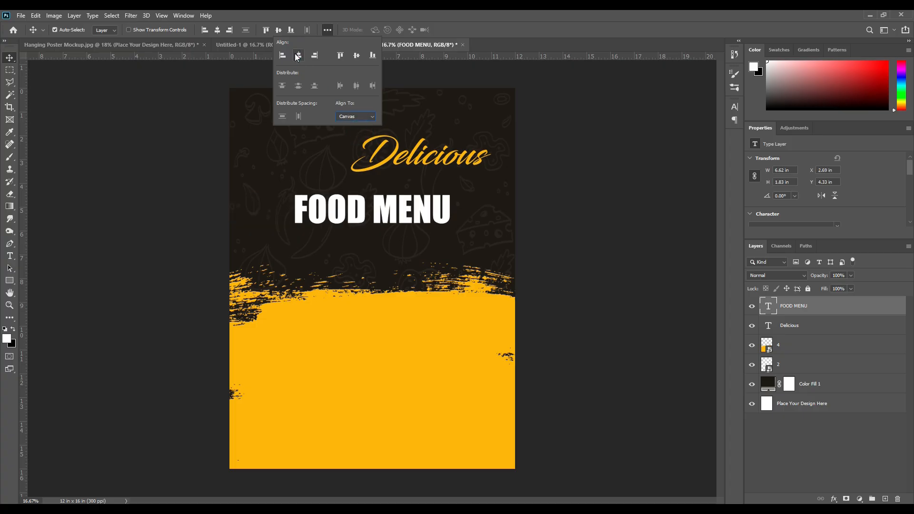
click(592, 249)
Step: Scale FOOD MENU to about 129%, move it up close beneath Delicious and center it horizontally on the canvas
click(451, 211)
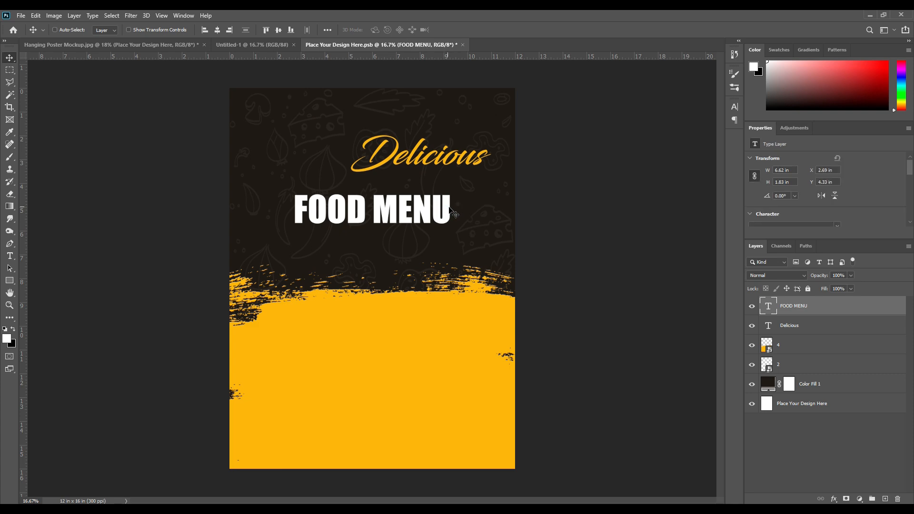
key(ctrl+t)
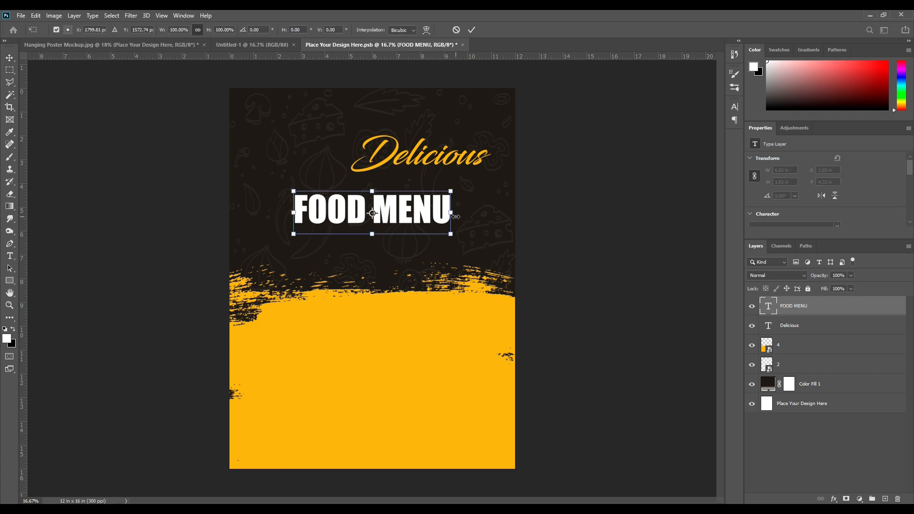
mouse_move(449, 209)
mouse_down()
mouse_move(500, 214)
mouse_move(443, 199)
mouse_up()
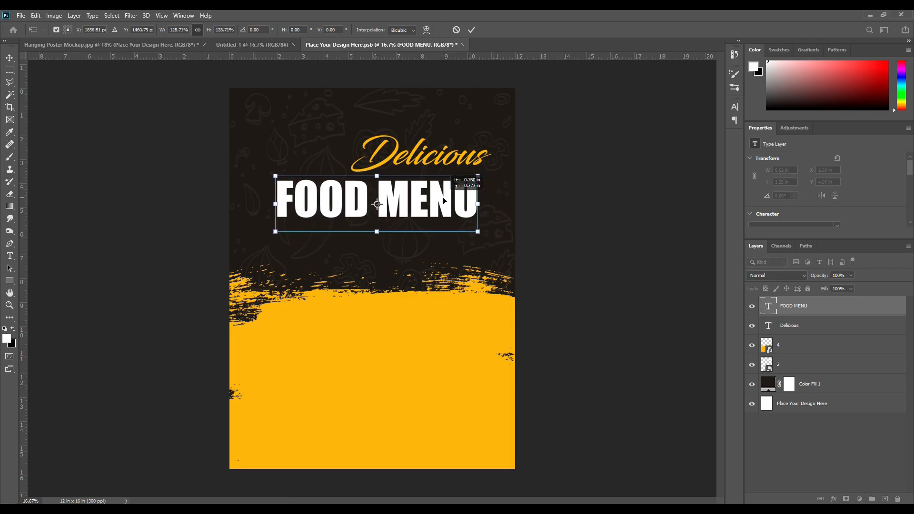
click(472, 29)
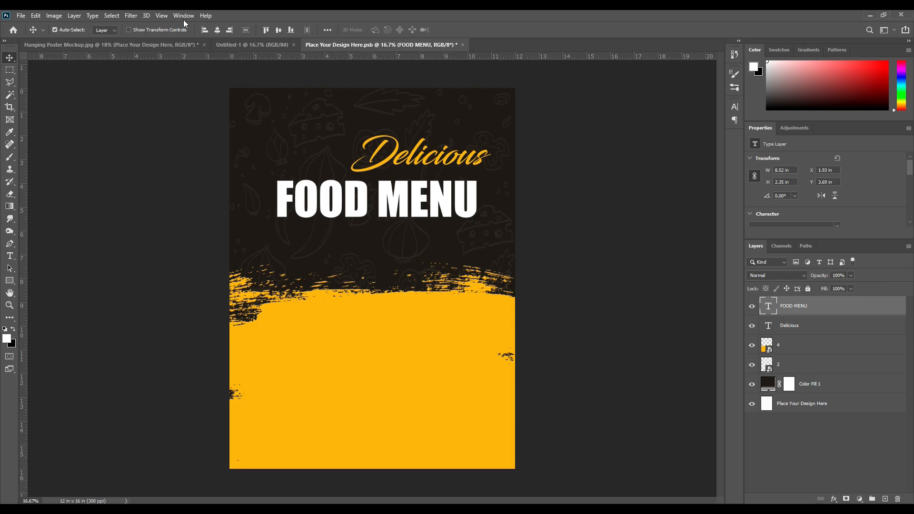
click(218, 30)
Step: Move Delicious directly above FOOD MENU and center it horizontally on the canvas
drag(399, 152, 346, 153)
click(218, 30)
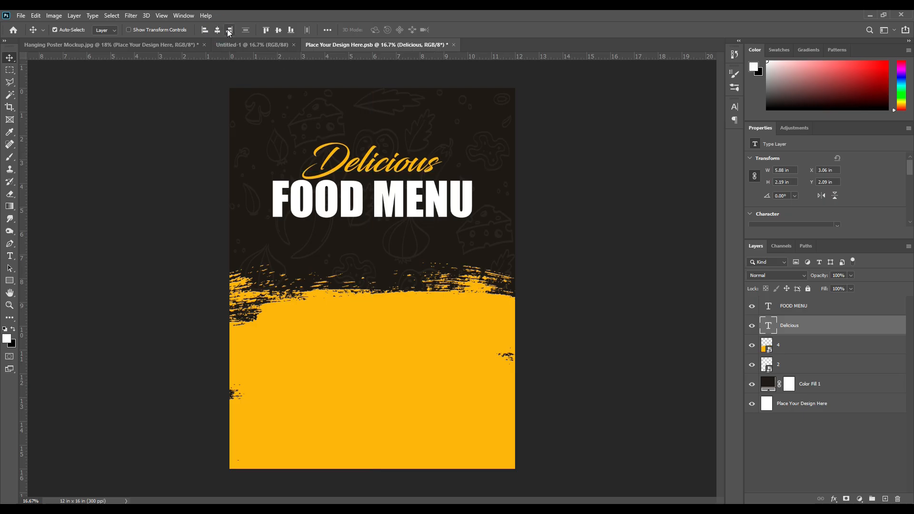
click(587, 200)
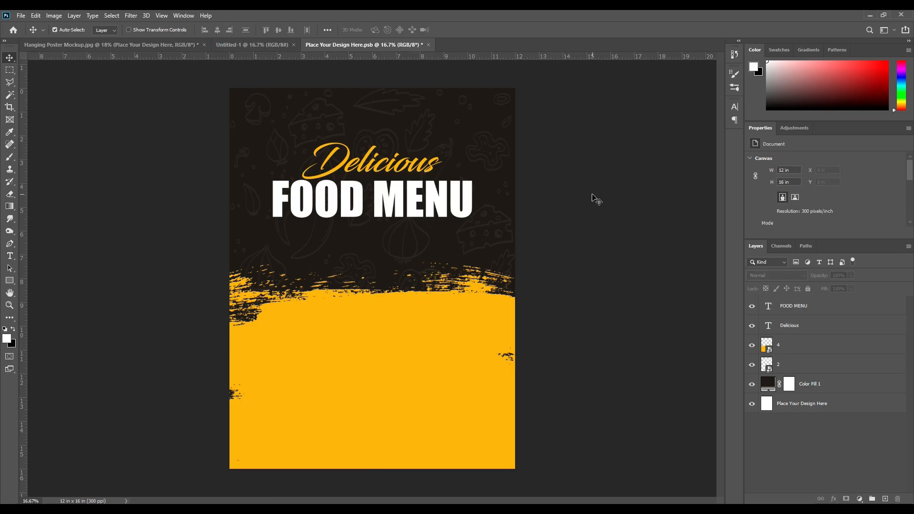
Step: Add the yellow text LOGO HERE in Be Vietnam Pro Black at 21.32 pt near the page's upper-left corner
click(10, 256)
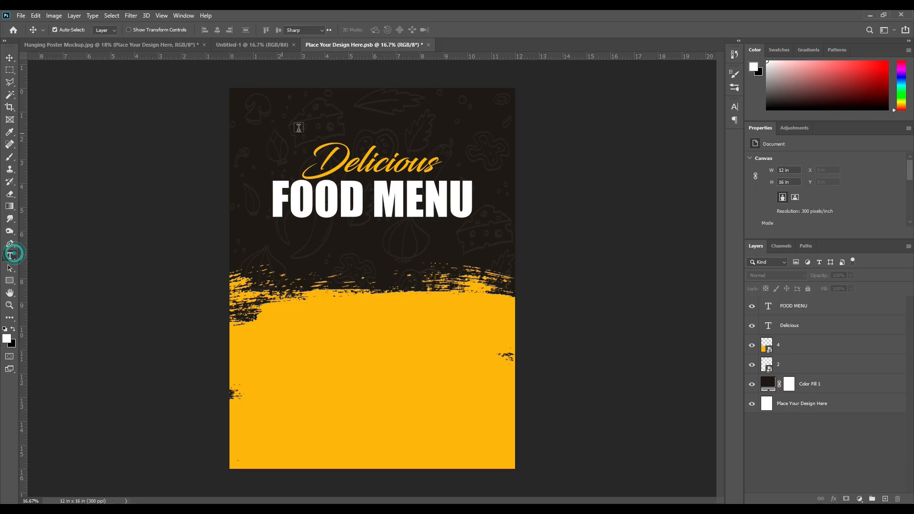
click(247, 109)
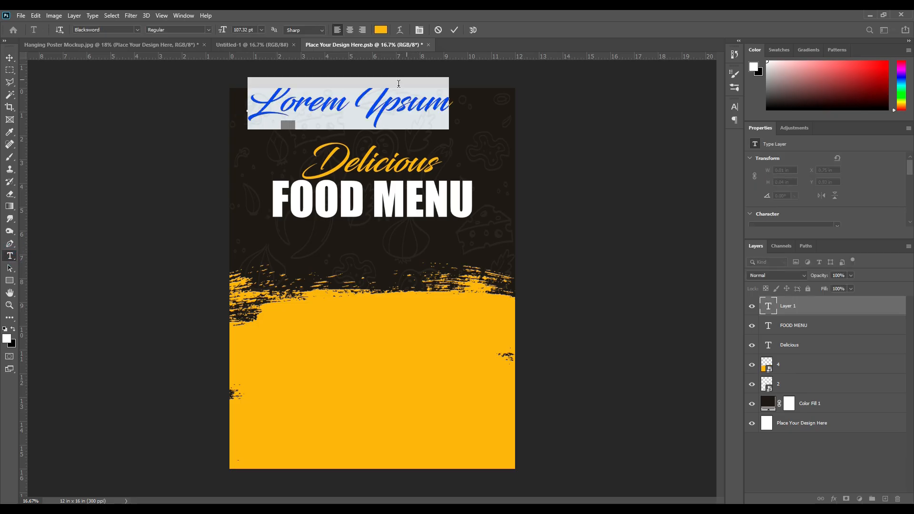
click(733, 110)
click(676, 121)
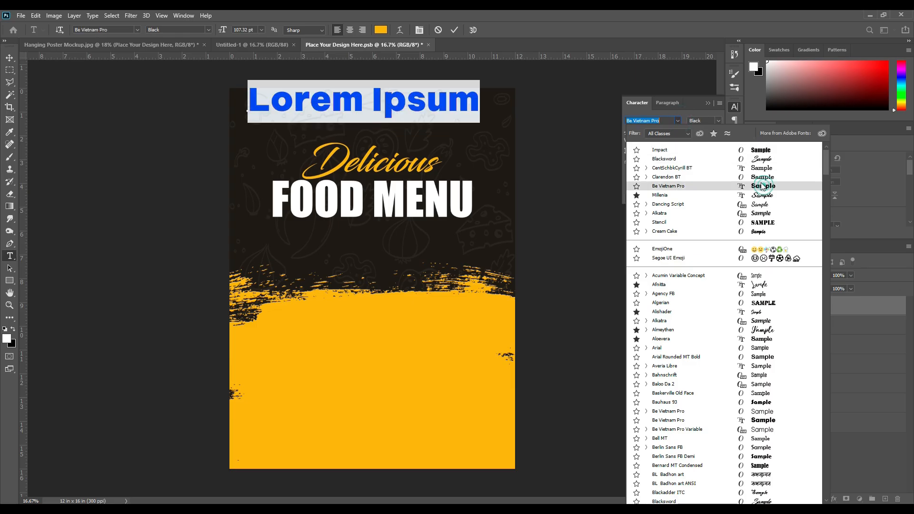
click(762, 186)
drag(632, 137, 587, 147)
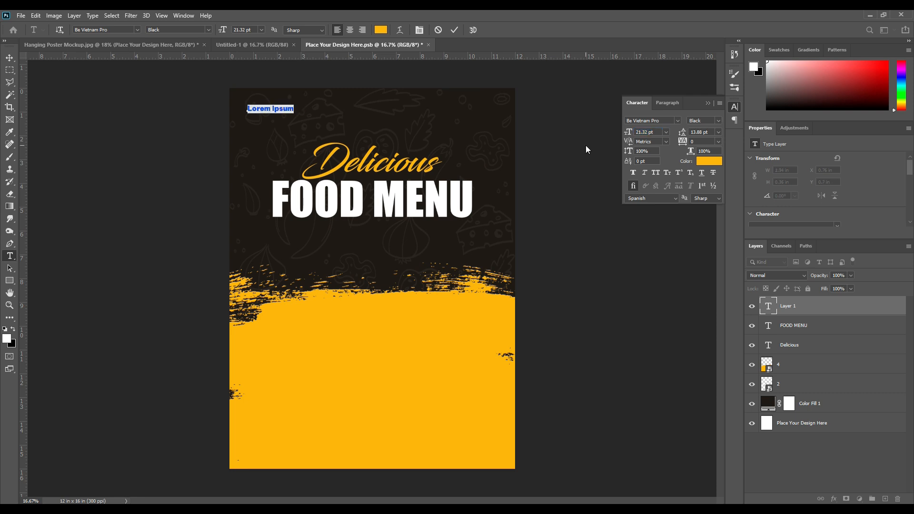
text(LOGO HERE)
click(455, 29)
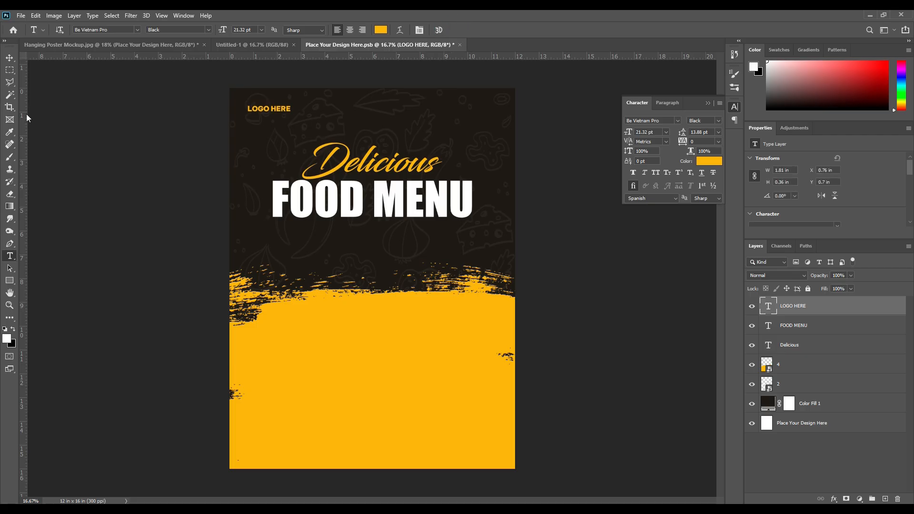
click(9, 57)
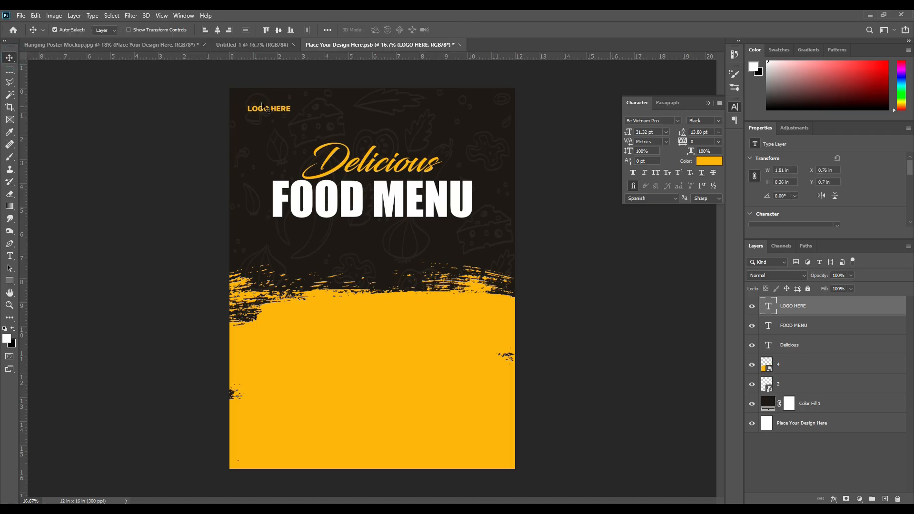
Step: Move LOGO HERE closer to the page's left edge, about 0.32 in from it, and deselect it
drag(259, 111, 249, 111)
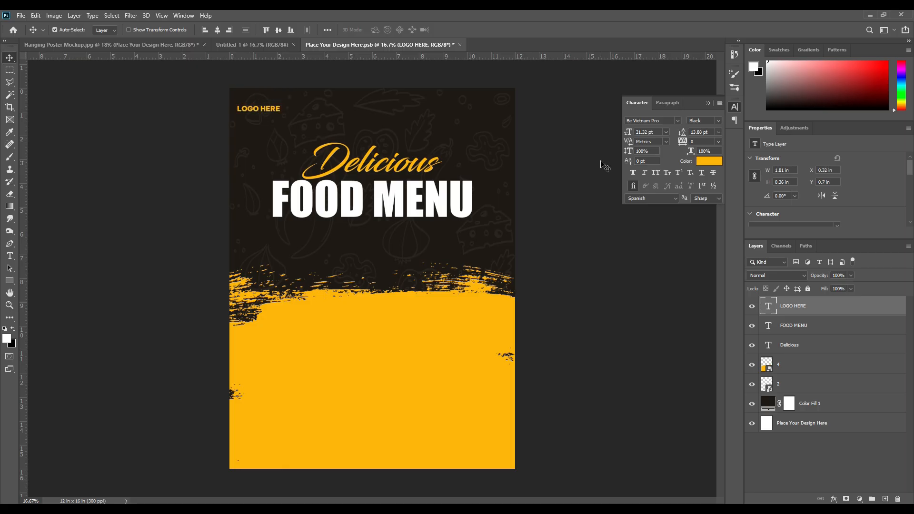
click(580, 213)
click(707, 103)
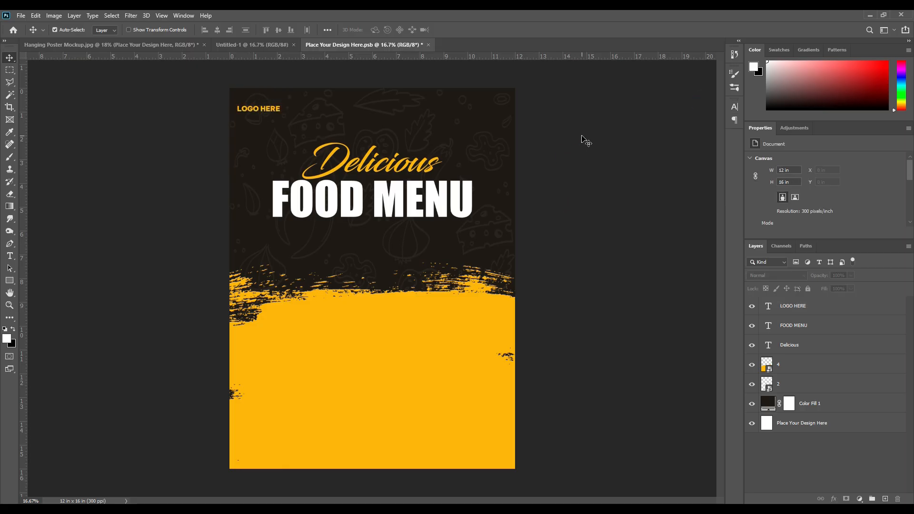
Step: Place image 5 from the assets folder at about 102% scale beneath FOOD MENU, slightly left of the page centre
key(alt+Tab)
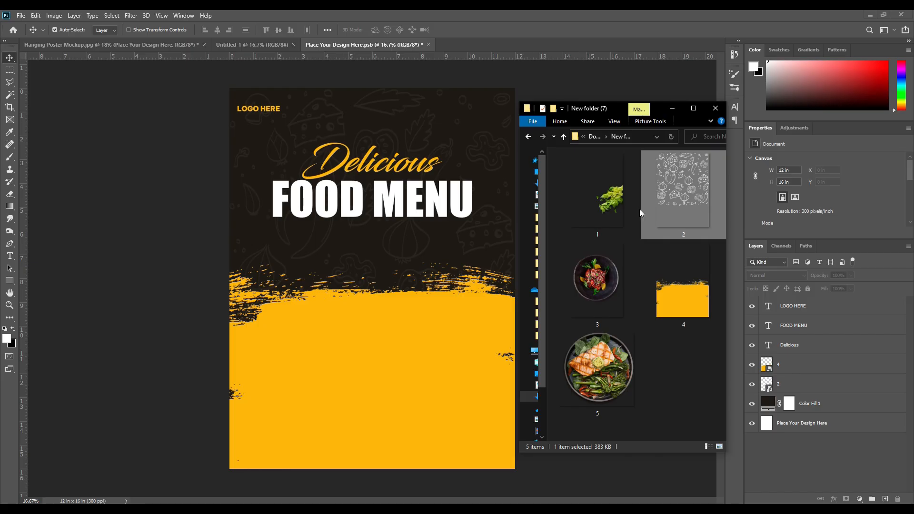
click(607, 368)
drag(609, 357, 333, 400)
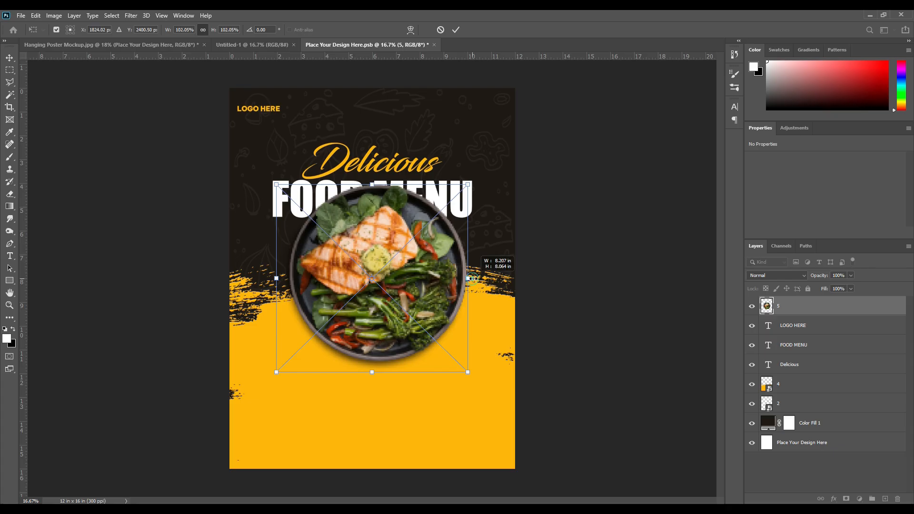
drag(472, 279, 475, 278)
drag(414, 239, 384, 275)
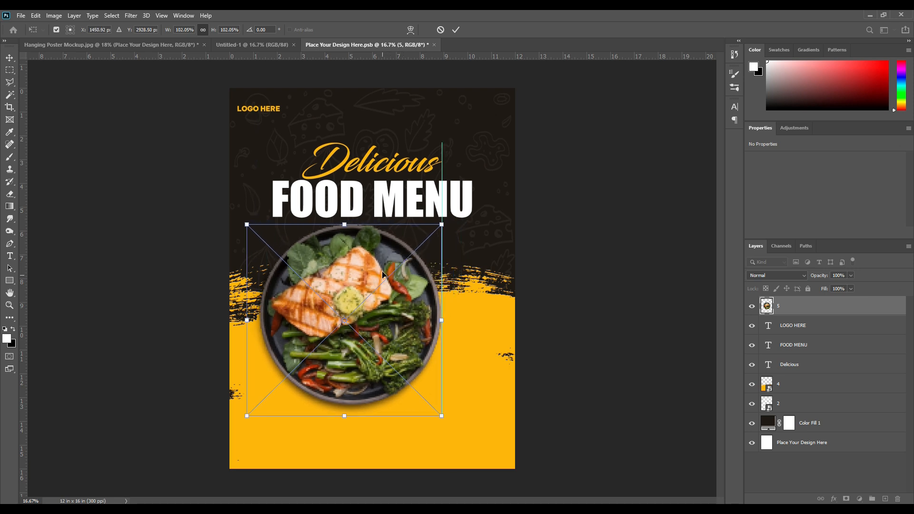
click(456, 30)
Step: Place image 3 from the assets folder so the small bowl overlaps the large plate's lower-right edge
key(alt+Tab)
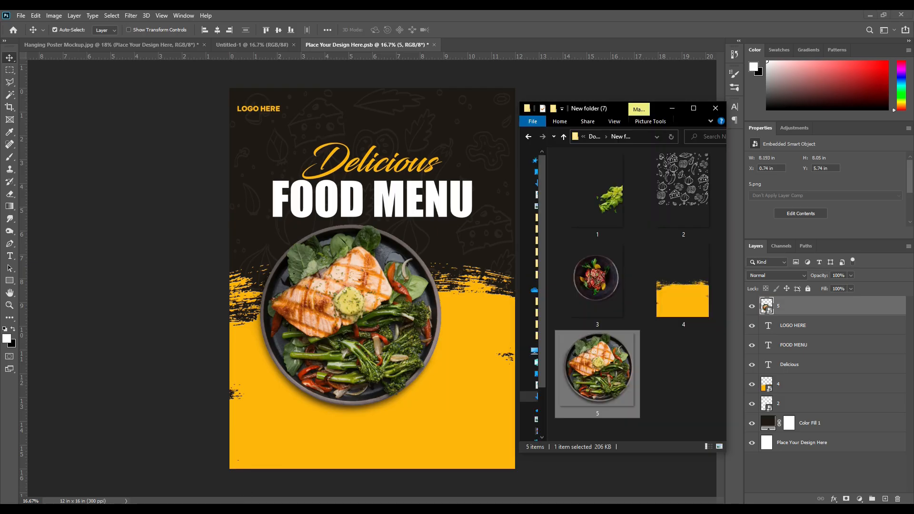
drag(600, 272, 342, 386)
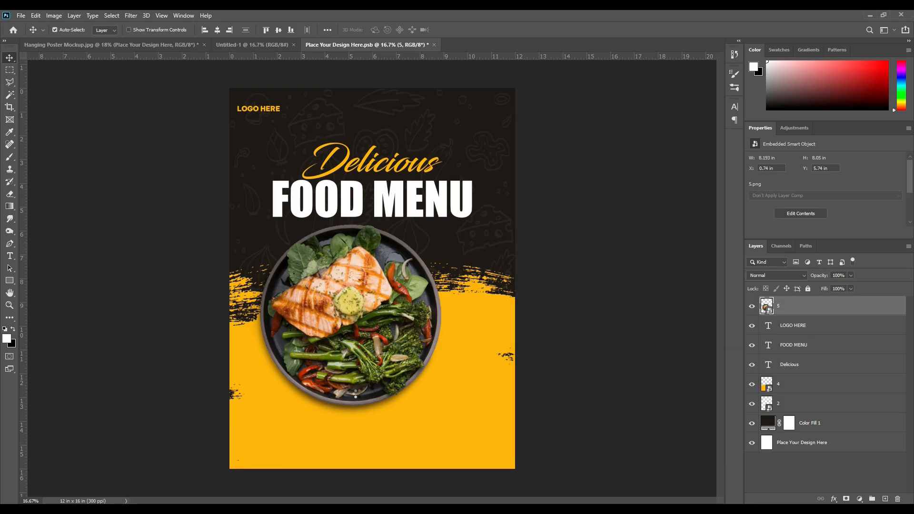
drag(506, 275, 452, 364)
click(456, 30)
click(582, 269)
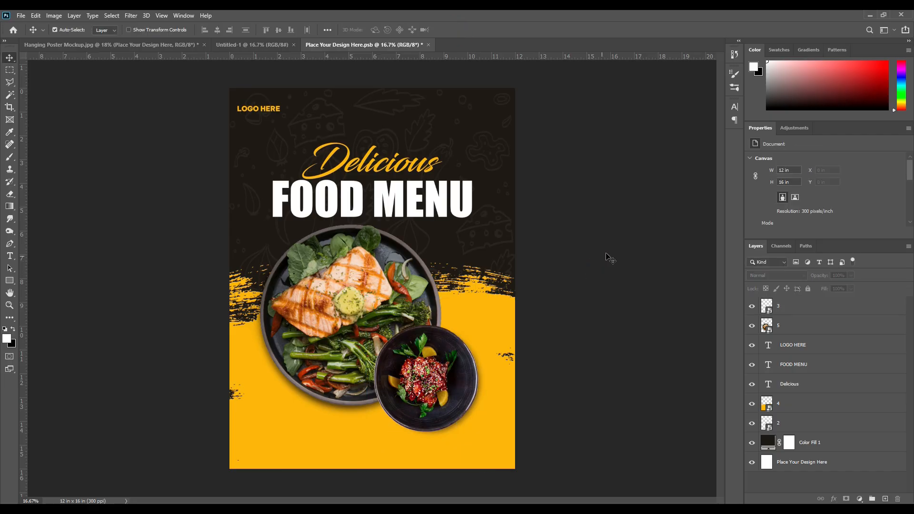
Step: Add the white text ORDER NOW in Be Vietnam Pro Black at 21.32 pt below the large plate
click(10, 256)
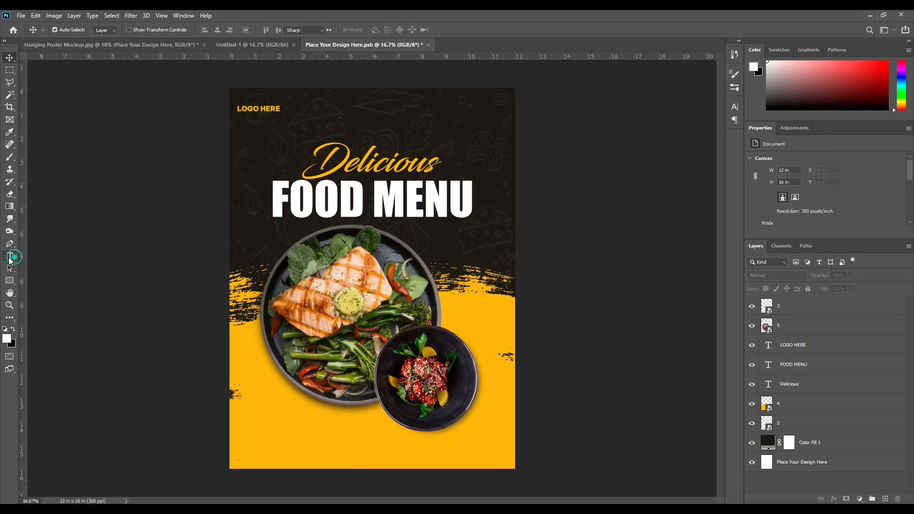
click(270, 414)
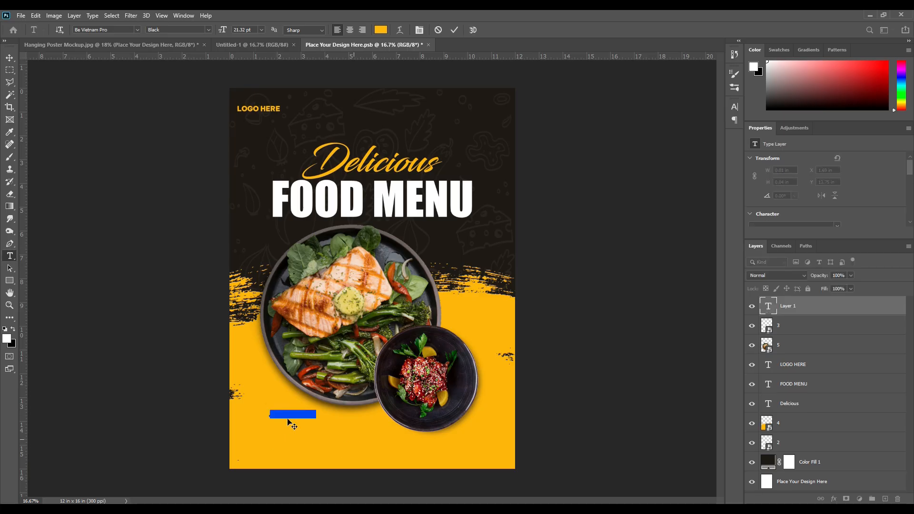
click(378, 31)
drag(688, 313, 615, 185)
click(815, 225)
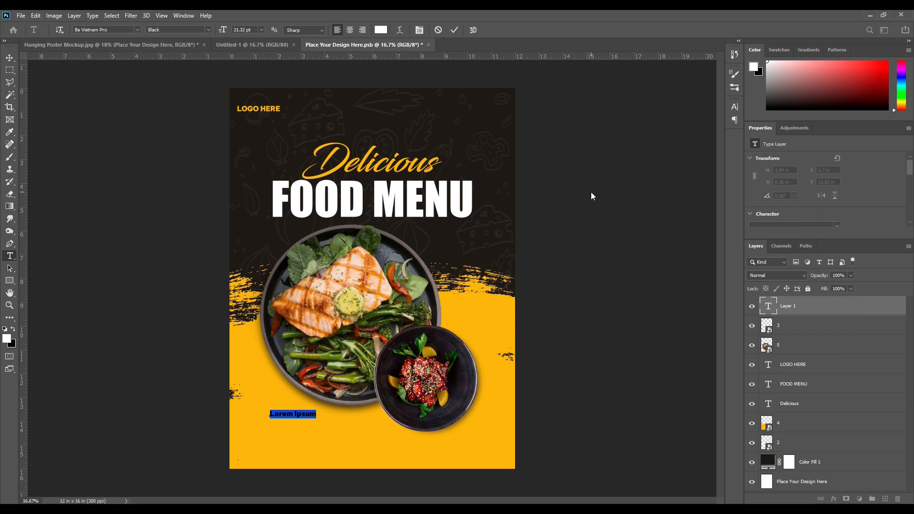
text(ORDER NOW)
click(455, 31)
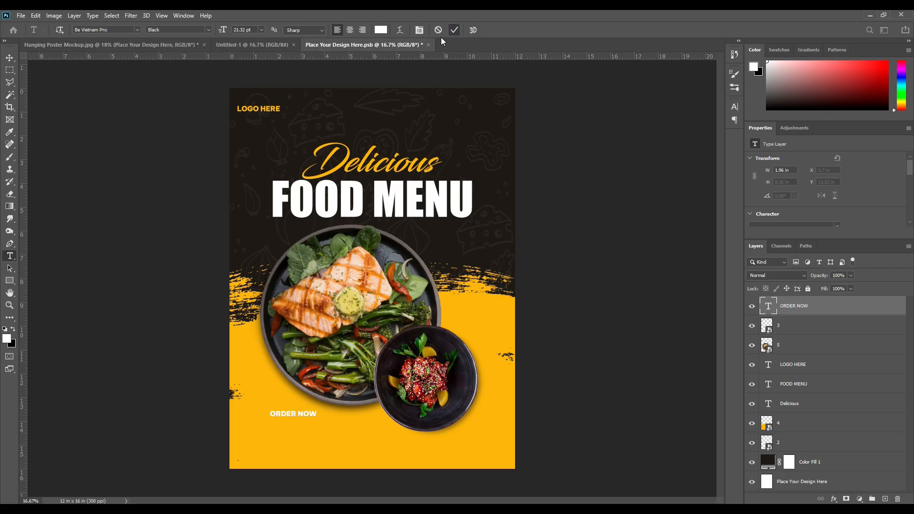
Step: Draw a 912 by 198 px rounded rectangle below ORDER NOW with 99 px corner radii and put its layer beneath the text
right_click(9, 281)
click(35, 289)
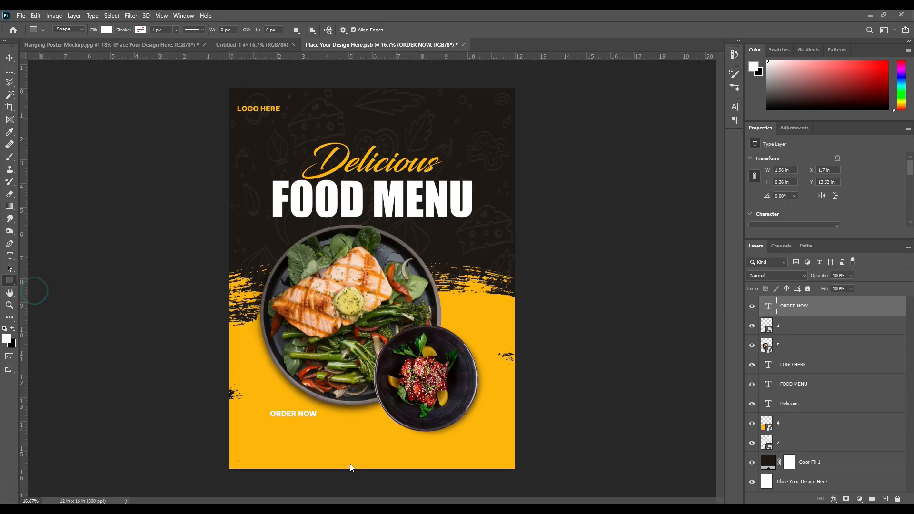
drag(246, 419, 318, 434)
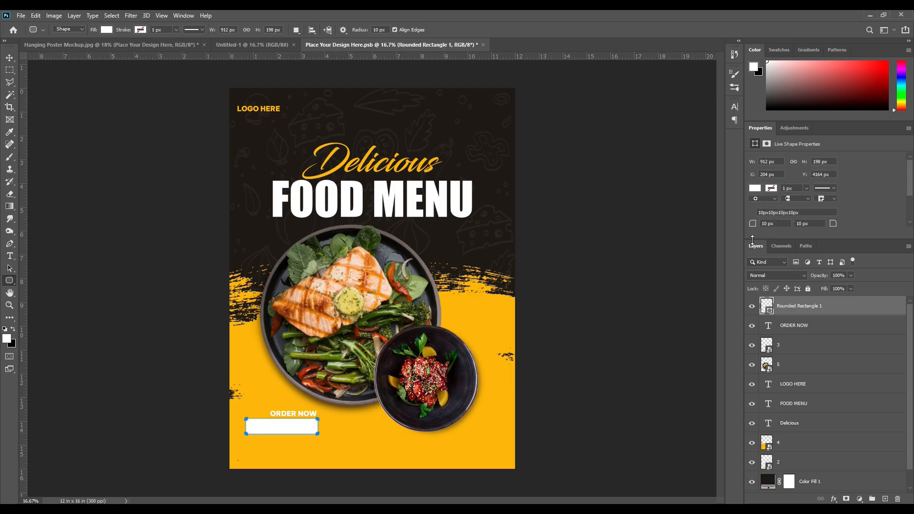
drag(753, 226, 782, 389)
drag(784, 316, 786, 330)
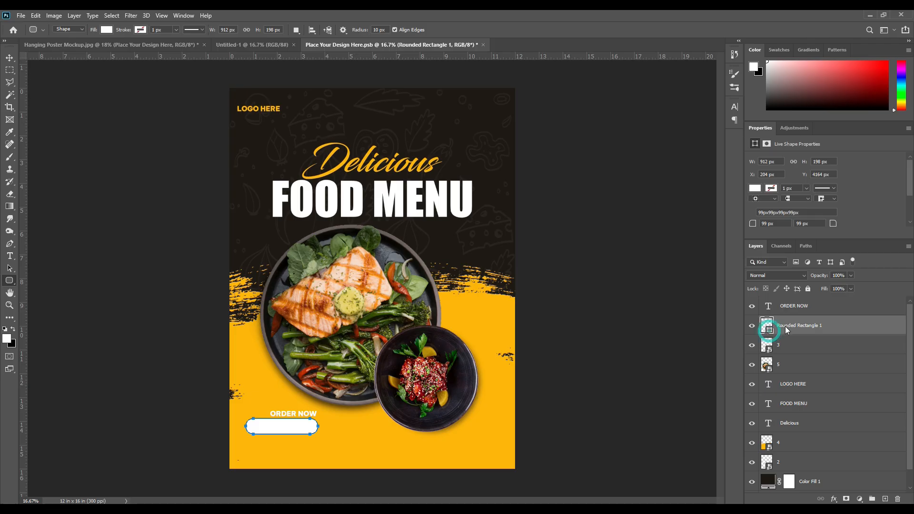
Step: Fill the rounded rectangle with bright red
double_click(770, 330)
drag(686, 300, 841, 204)
click(839, 227)
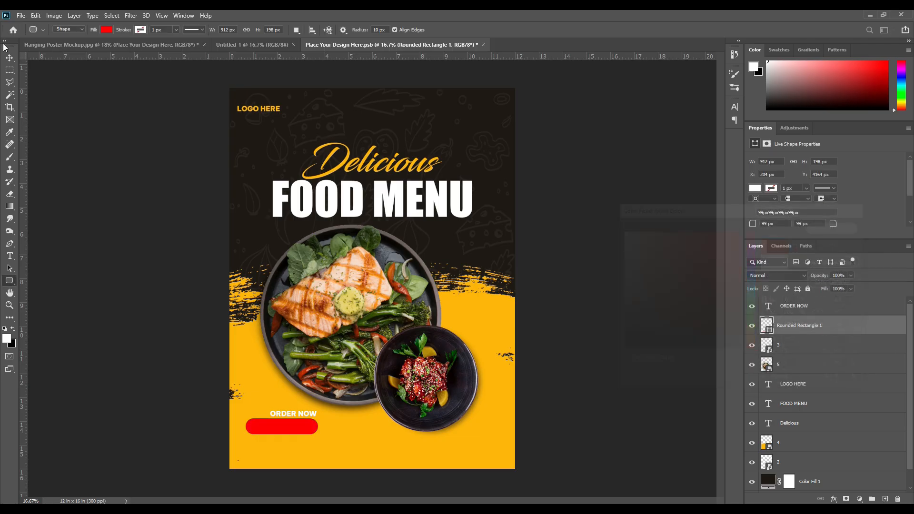
Step: Move ORDER NOW onto the red rounded rectangle and enlarge the text to about 2.52 in wide
click(9, 57)
mouse_move(304, 417)
mouse_down()
mouse_move(281, 430)
mouse_move(310, 421)
mouse_up()
key(ctrl+t)
click(472, 29)
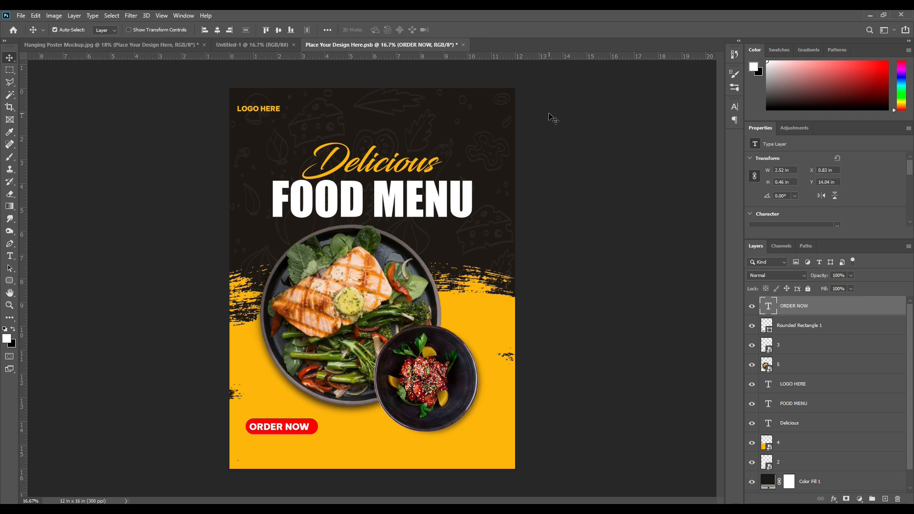
Step: Nudge ORDER NOW until it sits centred inside the red rounded rectangle
key(Right)
key(Right)
key(Right)
key(Right)
key(Right)
key(Right)
key(Right)
key(Right)
key(Right)
key(Right)
key(Right)
key(Right)
key(Right)
key(Right)
key(Right)
key(Right)
key(Right)
key(Right)
key(Down)
key(Down)
key(Down)
key(Down)
key(Down)
key(Down)
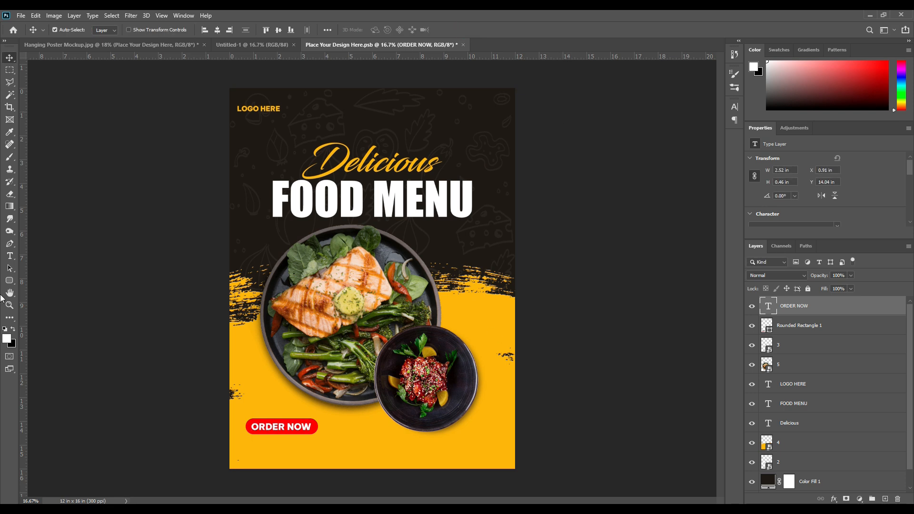
Step: Add a white contact phone number in CentSchbkCyrill BT Roman, faux italic, at 21.32 pt below the ORDER NOW button
click(10, 256)
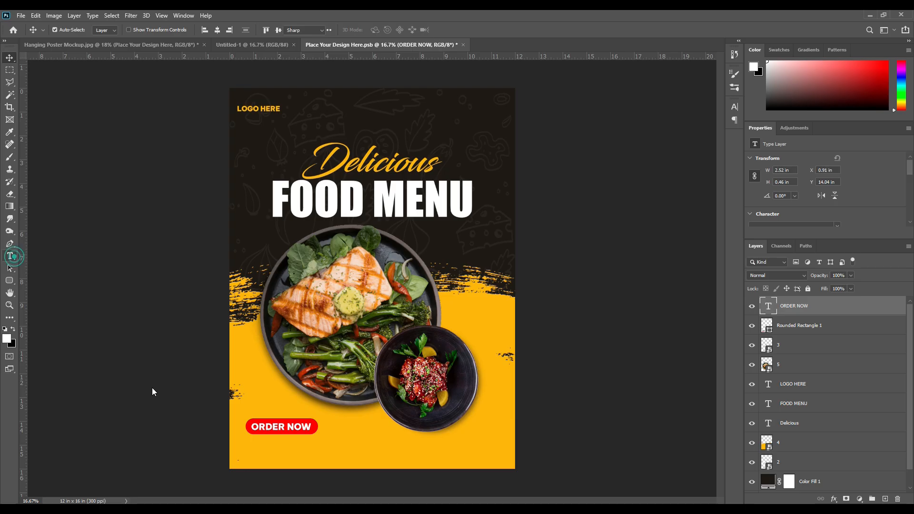
click(254, 452)
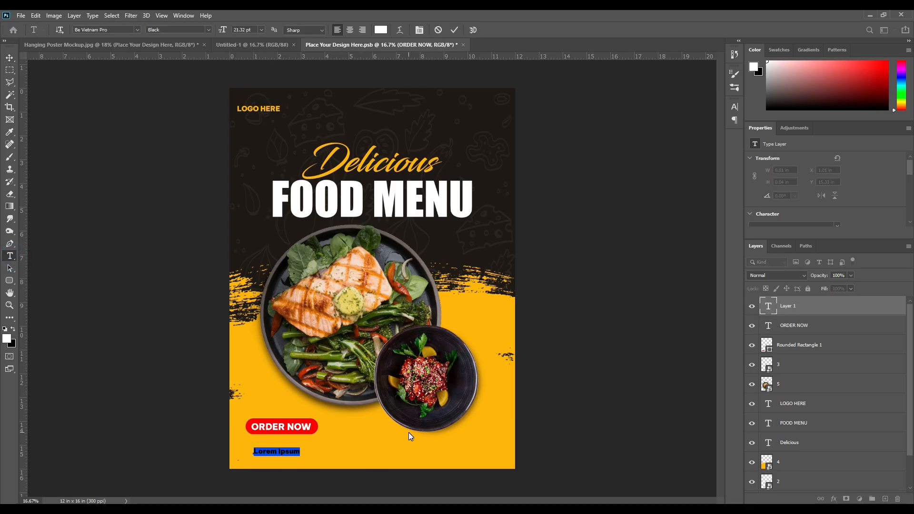
click(738, 106)
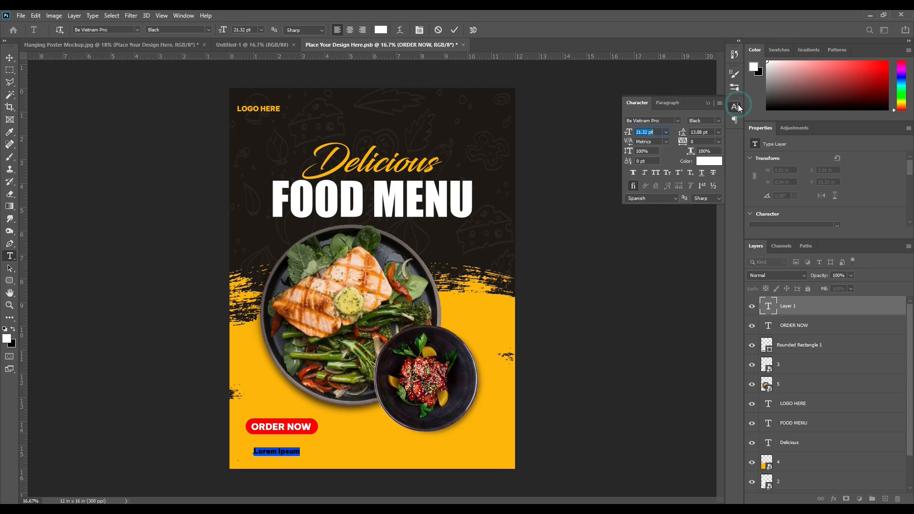
click(680, 119)
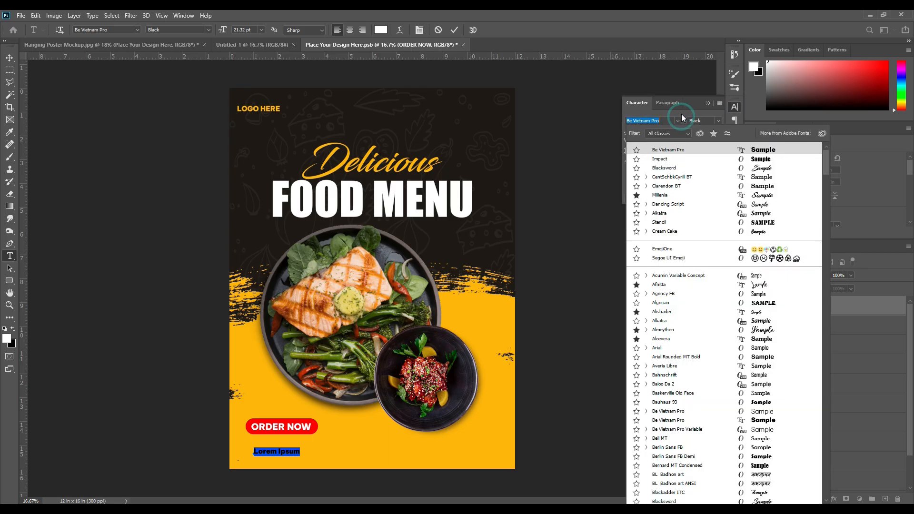
click(762, 178)
click(646, 173)
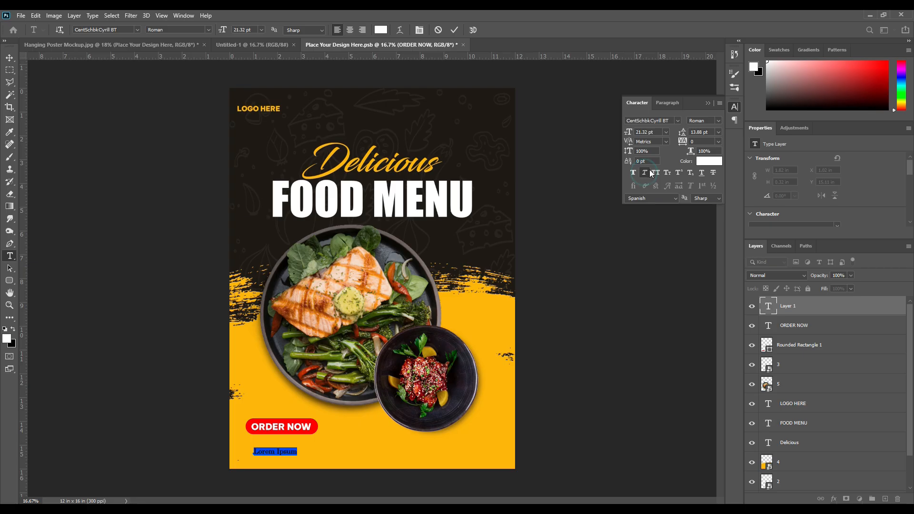
click(709, 104)
text(03)
click(455, 29)
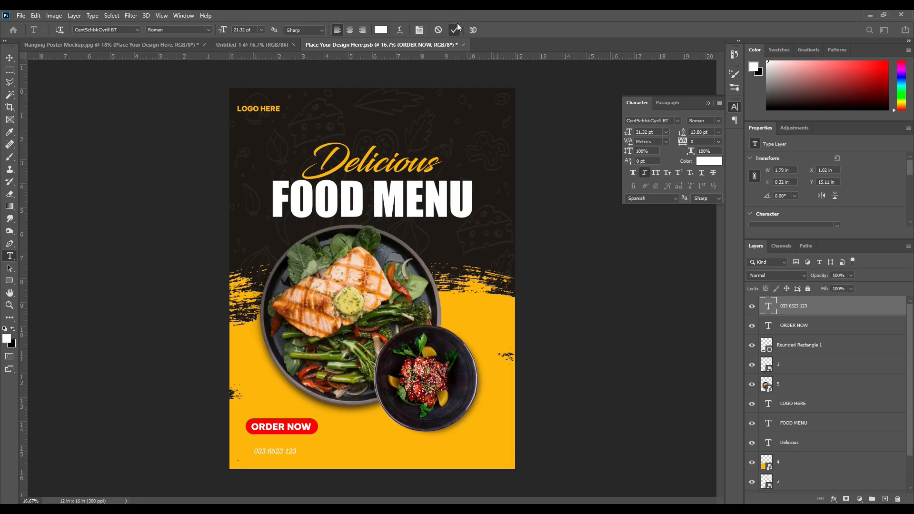
click(708, 102)
Step: Recolour the phone number with the dark brown sampled from the poster's background
click(379, 29)
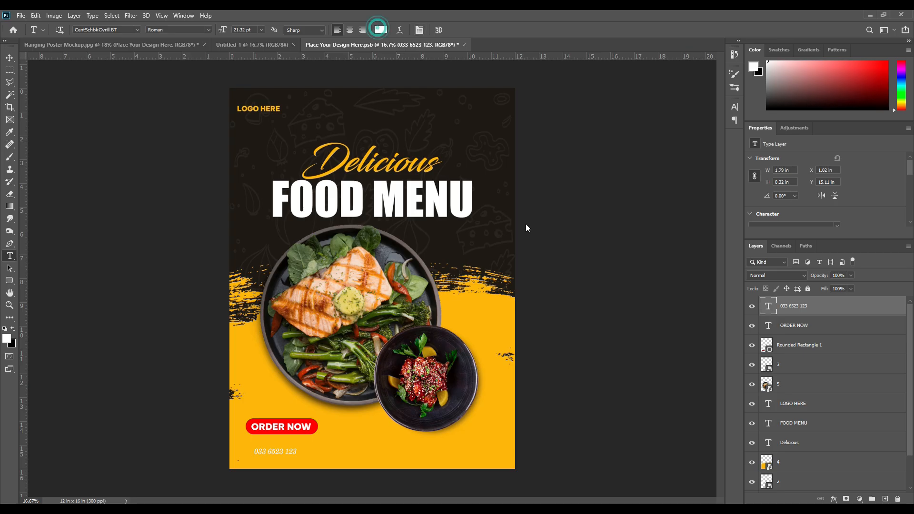
drag(648, 285, 637, 294)
click(462, 236)
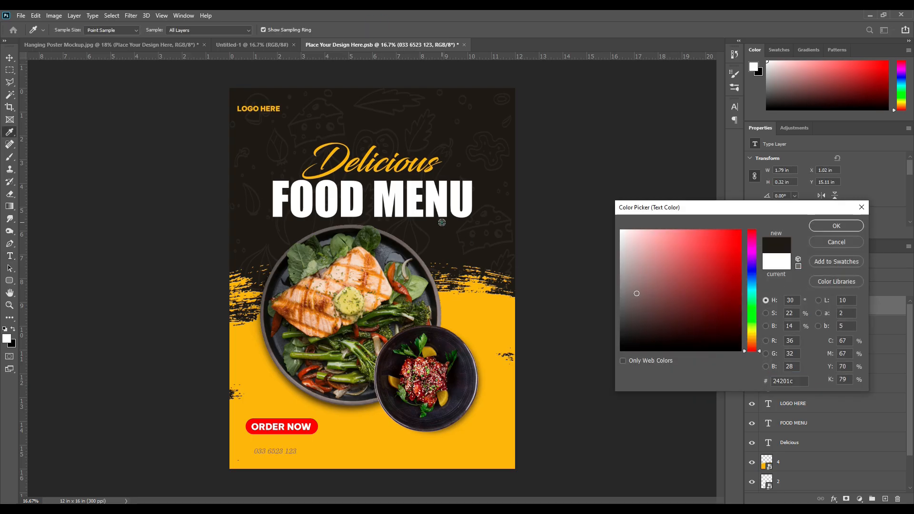
click(815, 225)
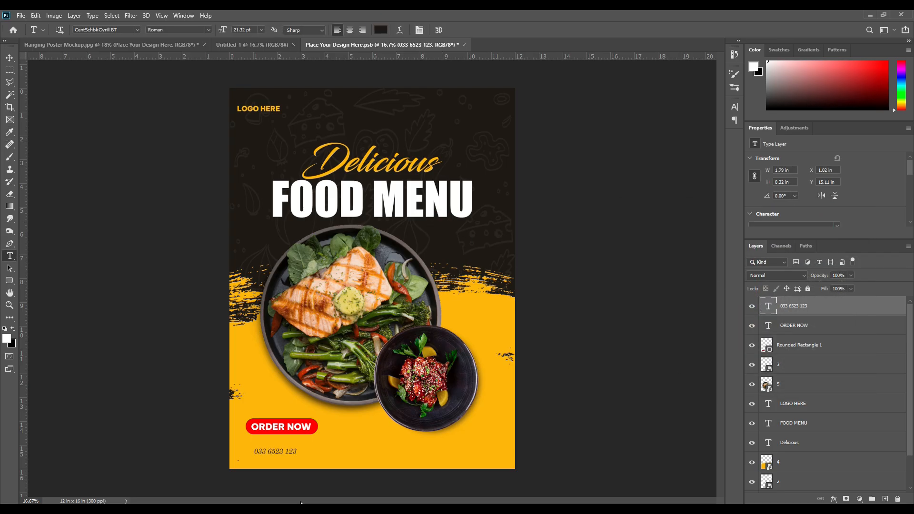
Step: Scale the phone number up to about 137%
key(ctrl+t)
drag(296, 446, 311, 443)
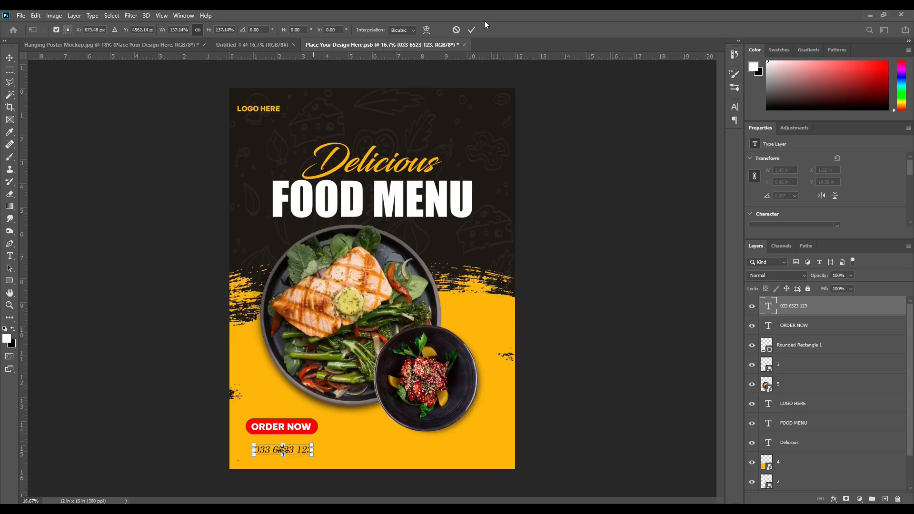
click(472, 30)
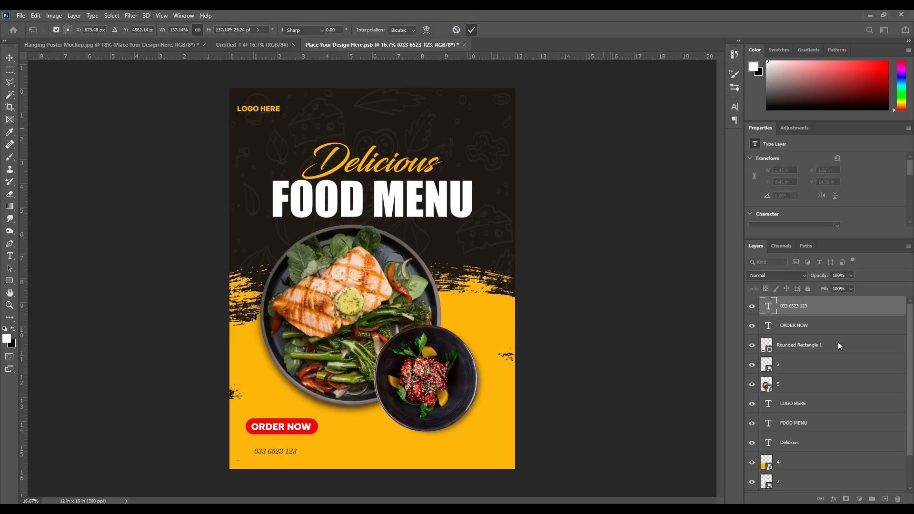
Step: Shrink ORDER NOW and its red button together and place them above the phone number near the page's left margin
click(800, 326)
shift+click(811, 344)
key(ctrl+t)
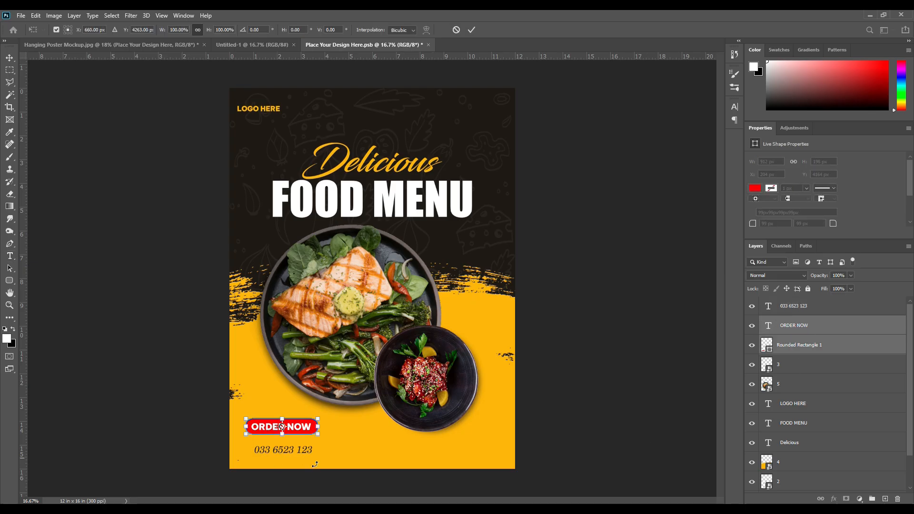
drag(318, 434, 284, 435)
click(471, 30)
Step: Duplicate the phone number and place the copy on the same line, about 4.42 in from the page's left edge
click(10, 57)
drag(274, 453, 376, 454)
key(ctrl+j)
drag(361, 454, 355, 453)
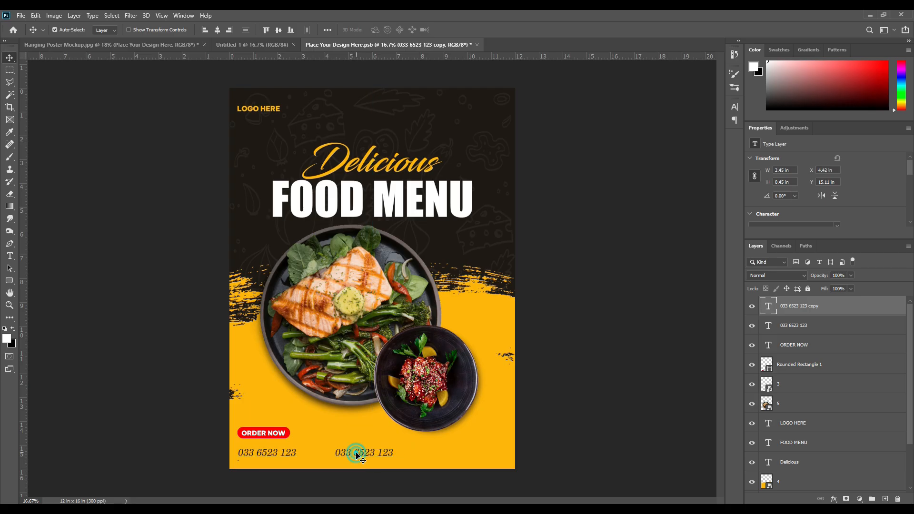
Step: Replace the copied phone number's text with mocupart.com
double_click(357, 454)
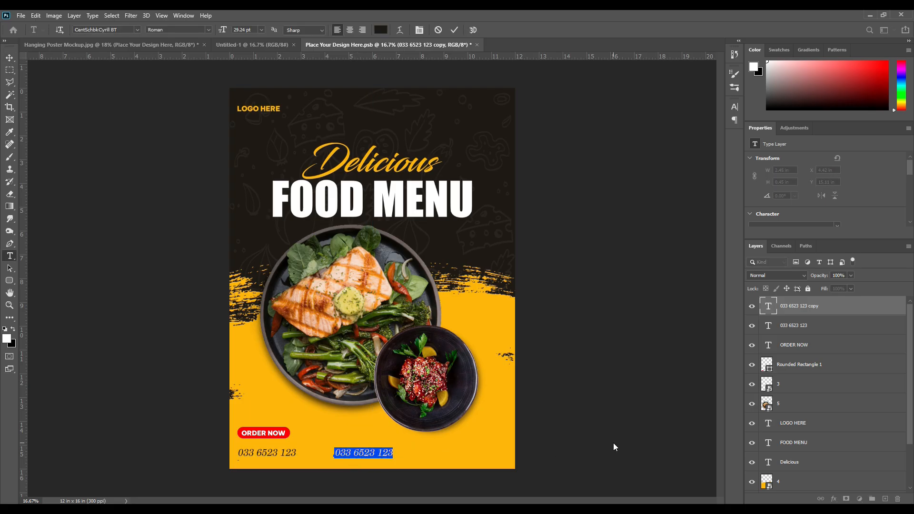
text(MO)
key(BackSpace)
key(BackSpace)
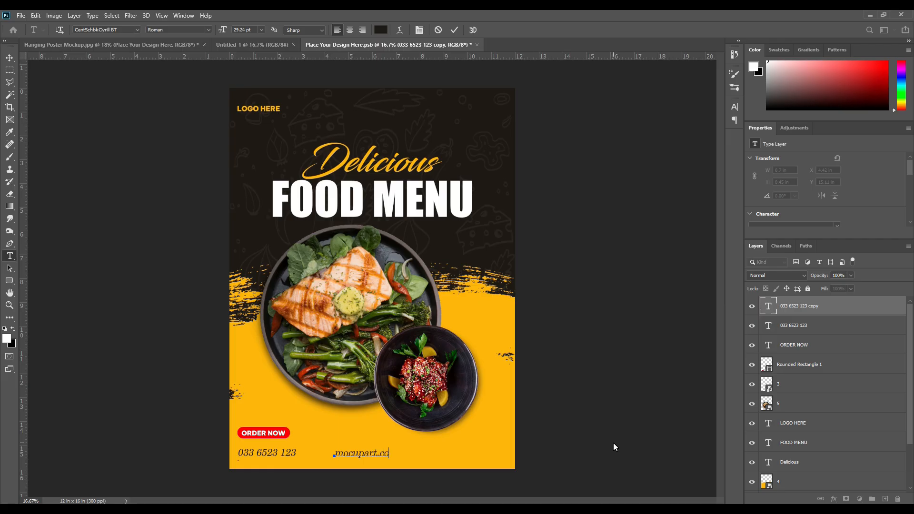
click(454, 30)
Step: Duplicate mocupart.com and place the copy on the same line, about 8.15 in from the page's left edge
key(v)
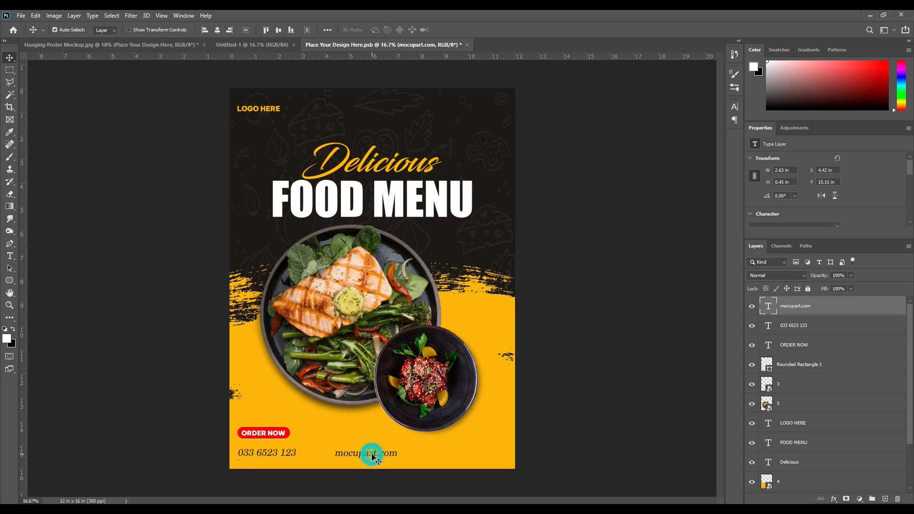
key(ctrl+j)
drag(372, 455, 458, 454)
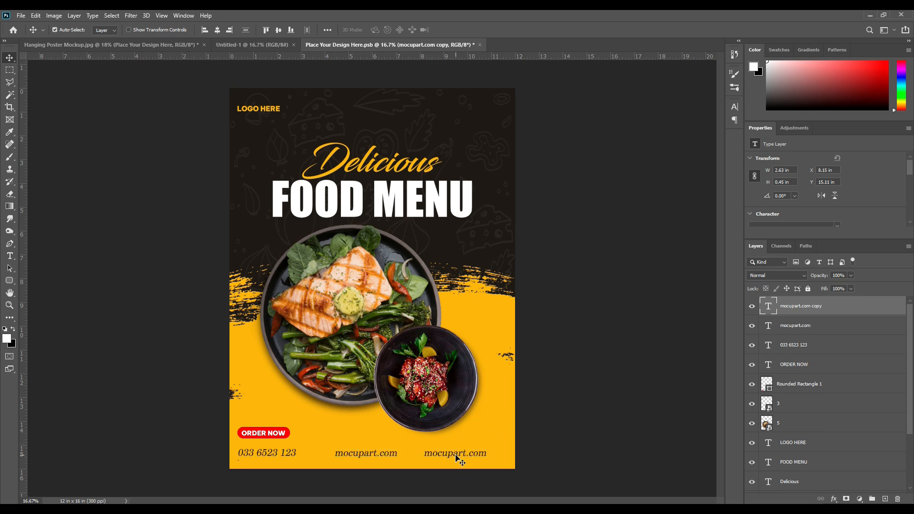
Step: Replace the rightmost mocupart.com copy in the contact line with the text "123, your address here"
double_click(456, 453)
text(123, your address he)
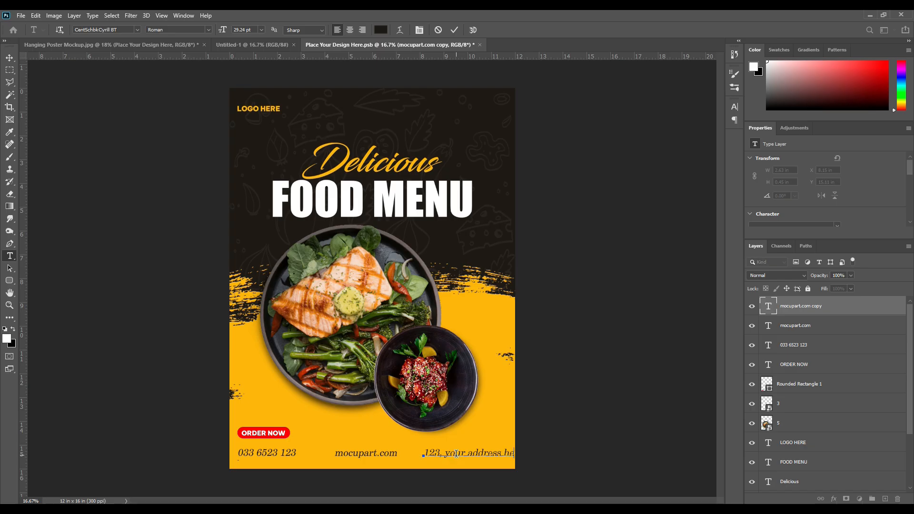
click(455, 30)
Step: Shift the address text left until it fits inside the page, about 7.39 in from the page's left edge
click(10, 58)
key(shift+Left)
key(shift+Left)
key(shift+Left)
key(shift+Left)
key(shift+Left)
key(shift+Left)
key(shift+Left)
key(shift+Left)
key(shift+Left)
key(shift+Left)
key(shift+Left)
key(shift+Left)
key(shift+Left)
key(shift+Left)
key(shift+Left)
key(shift+Left)
key(shift+Left)
key(shift+Left)
key(shift+Left)
key(shift+Left)
key(shift+Left)
key(shift+Left)
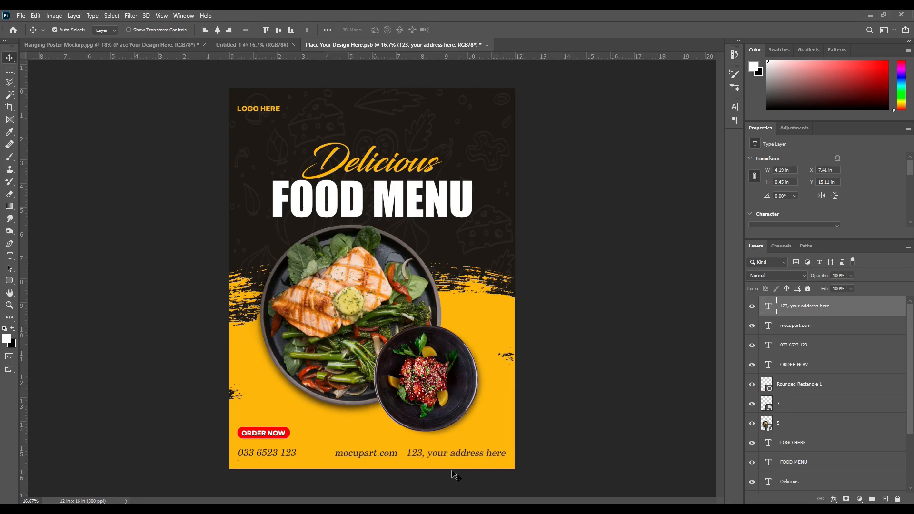
Step: Shift mocupart.com left to about 3.9 in from the page's left edge to even out the contact line spacing
click(393, 453)
key(shift+Left)
key(shift+Left)
key(shift+Left)
key(shift+Left)
key(shift+Left)
key(shift+Left)
key(shift+Left)
key(shift+Left)
key(shift+Left)
key(shift+Left)
key(shift+Left)
key(shift+Left)
key(shift+Left)
key(shift+Left)
key(shift+Left)
key(shift+Left)
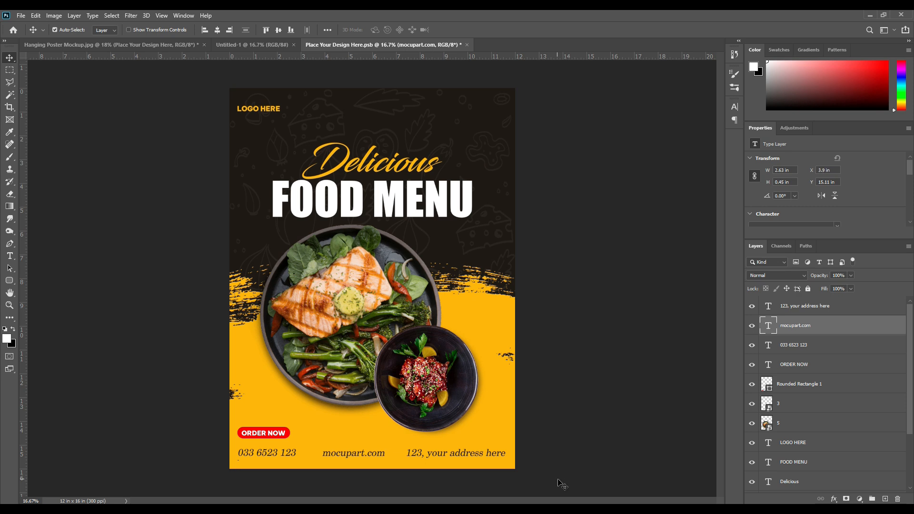
click(578, 432)
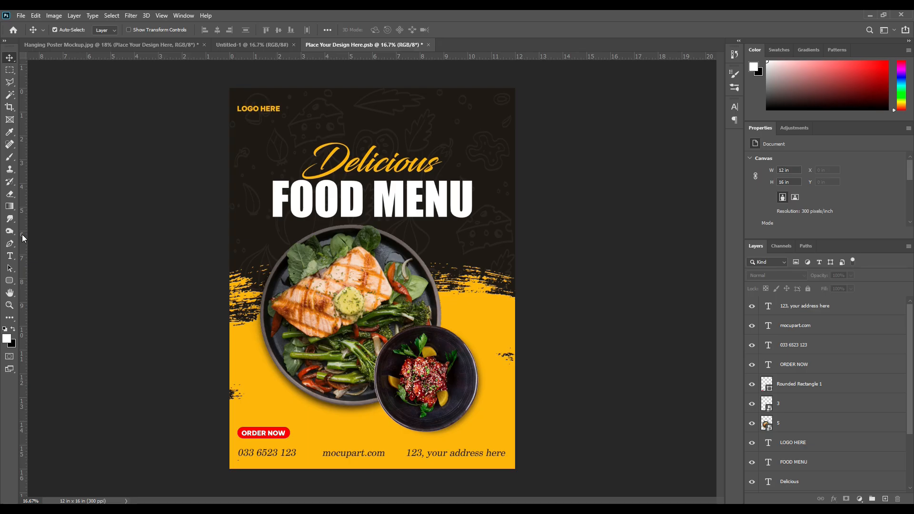
Step: Draw a white 12-sided polygon about 738 px wide over the upper right of the large plate
click(10, 282)
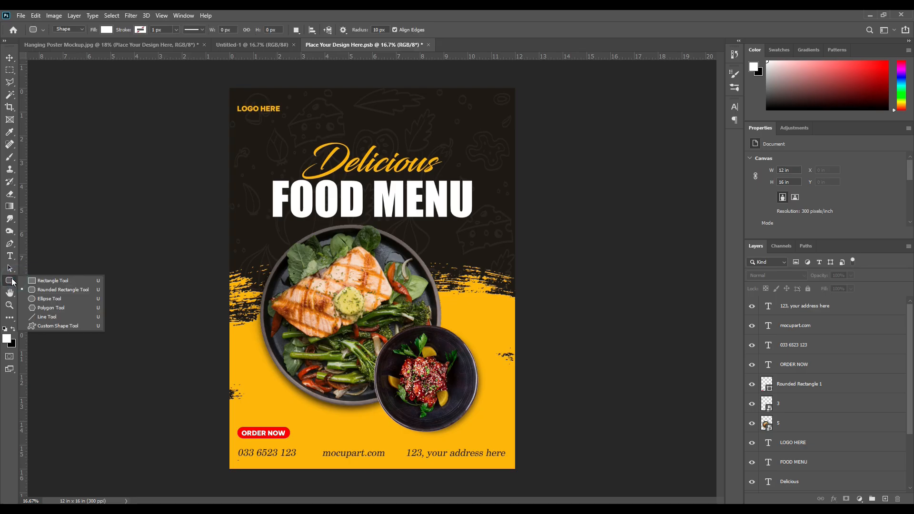
click(49, 309)
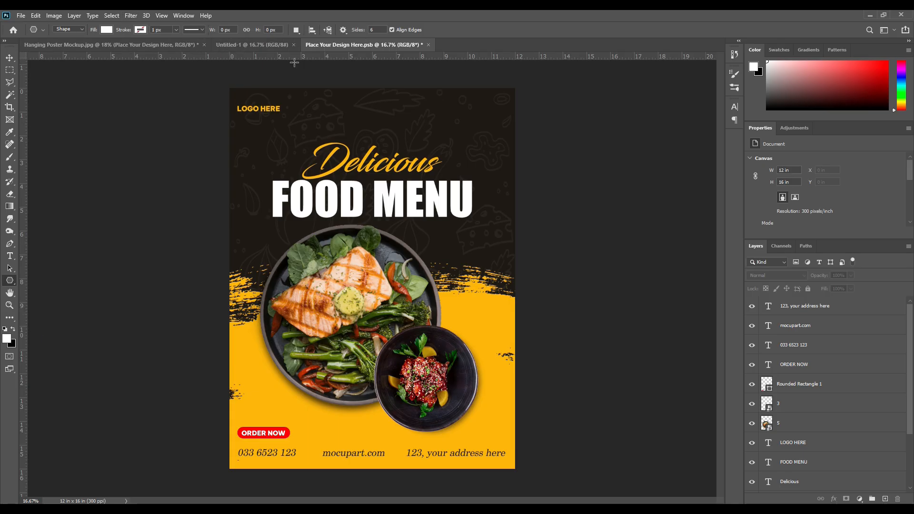
click(376, 30)
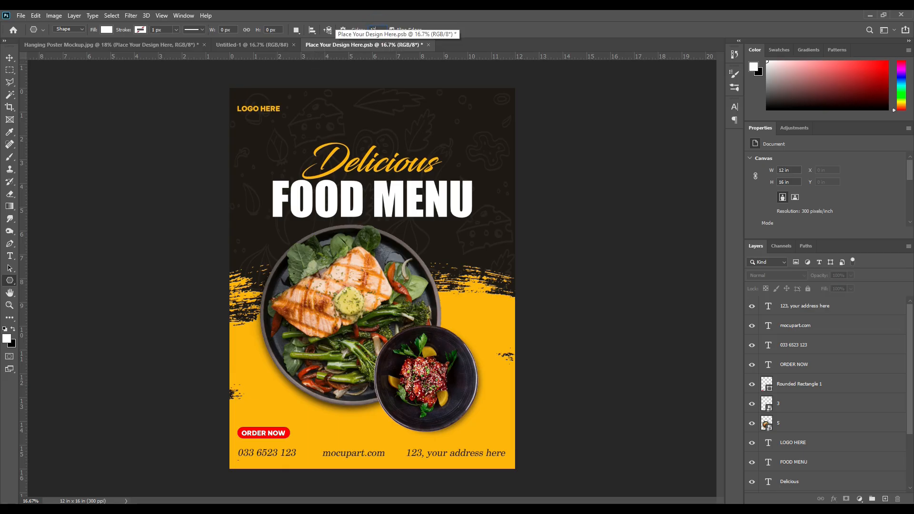
drag(405, 237, 429, 259)
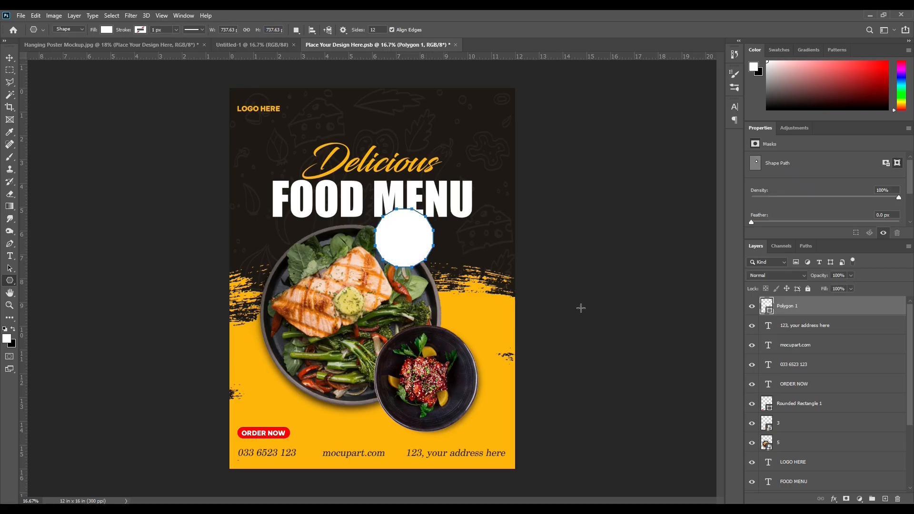
Step: Fill the polygon with red ff0000 and move it down and right onto the large plate's upper-right rim
double_click(767, 306)
click(682, 290)
drag(682, 289, 809, 239)
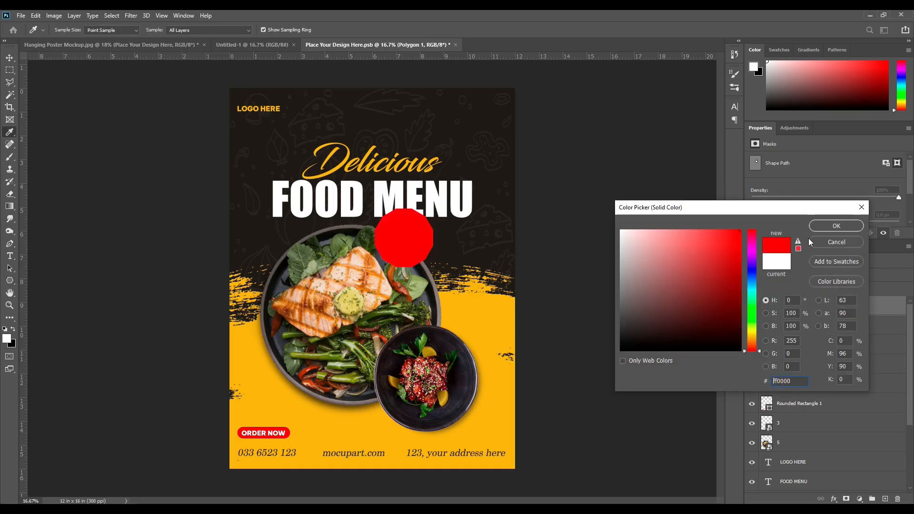
click(829, 224)
key(v)
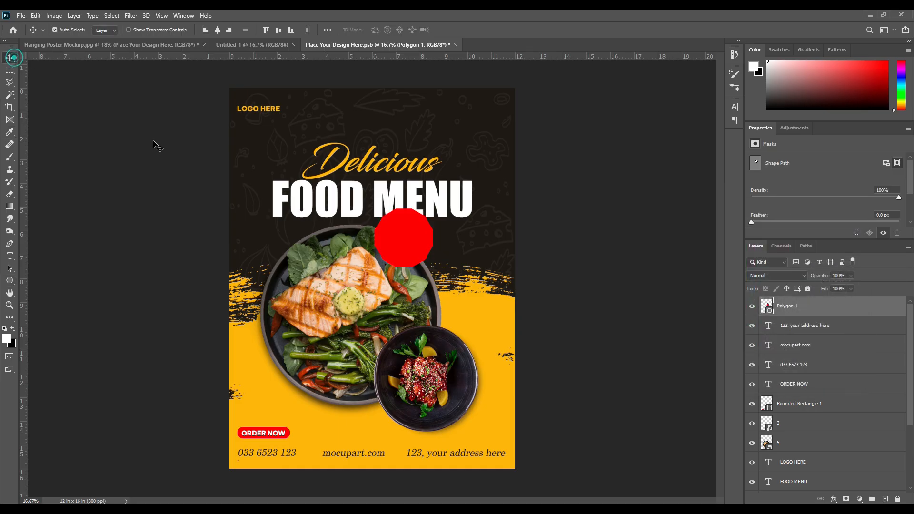
drag(404, 257, 425, 288)
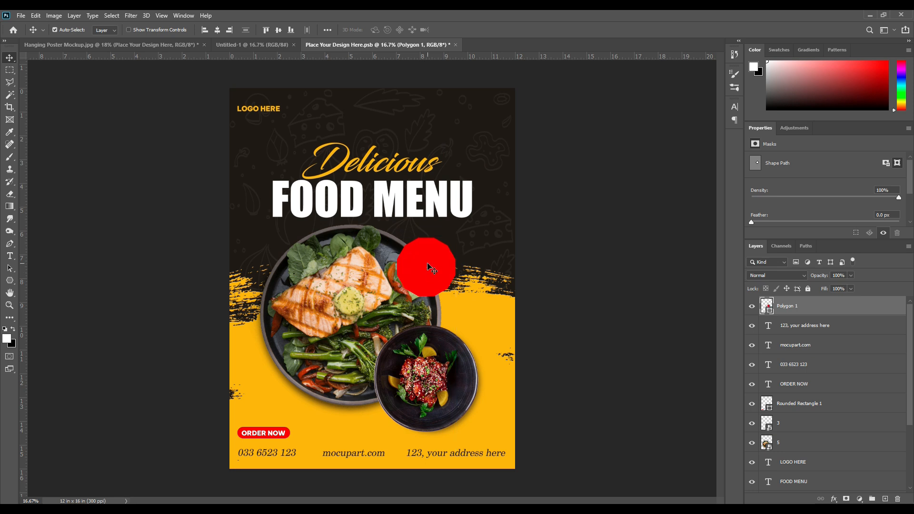
Step: Delete the red polygon from the poster
click(10, 282)
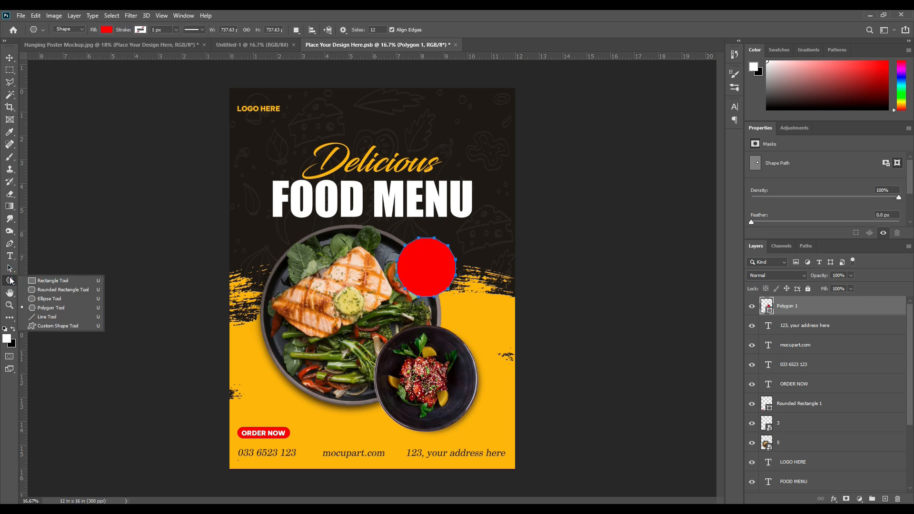
click(66, 328)
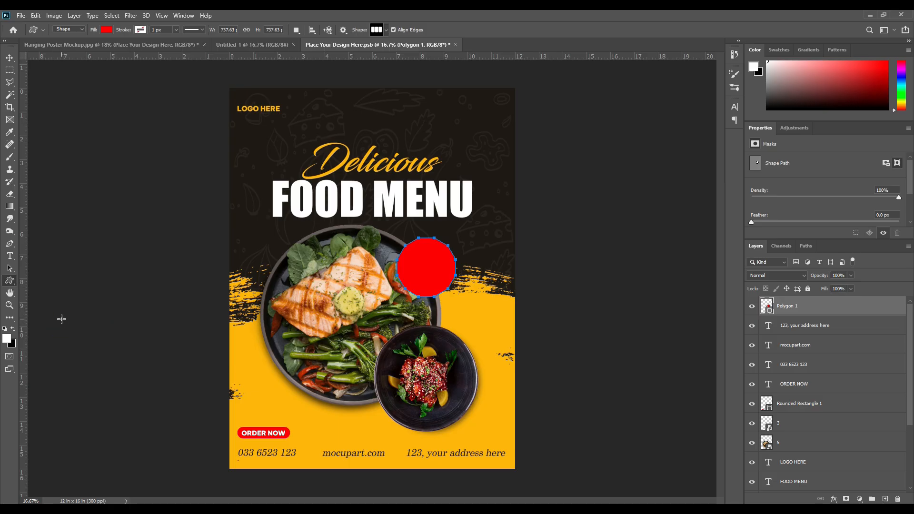
click(10, 58)
click(87, 184)
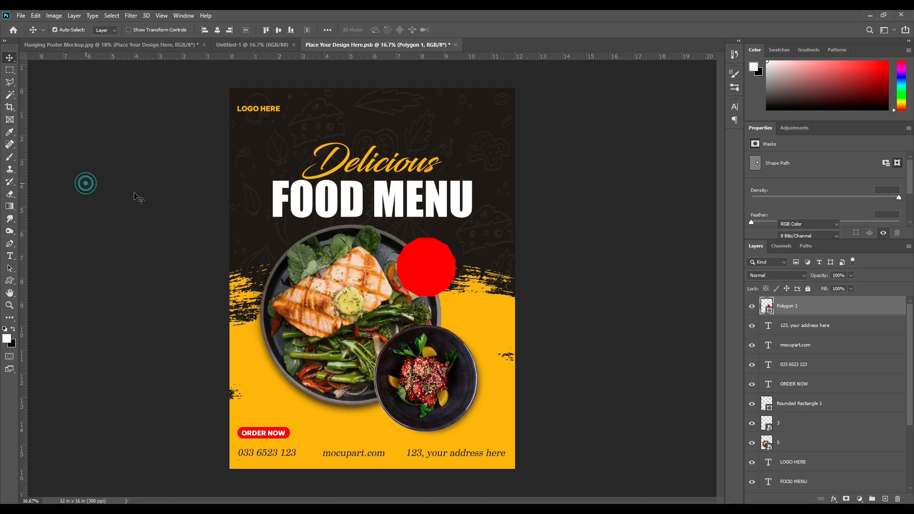
click(425, 251)
key(Delete)
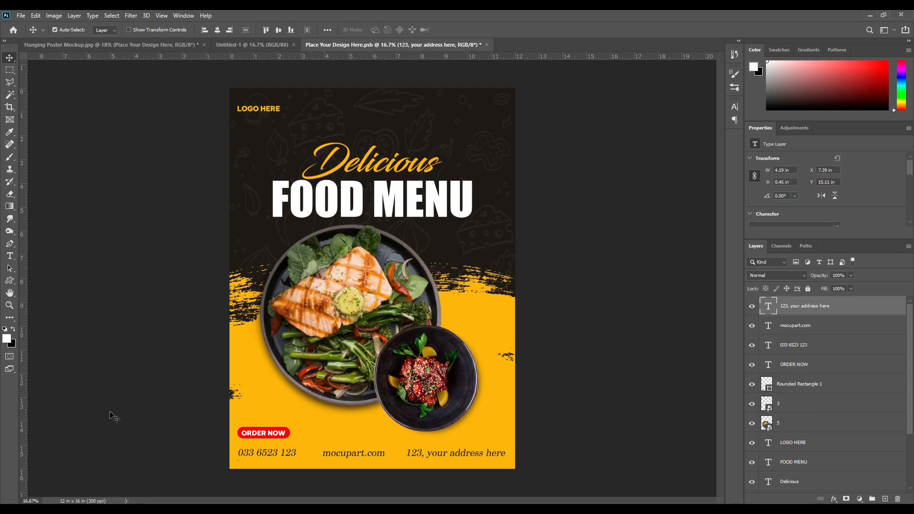
Step: Draw a circle about 792 px wide and place it at X 2131 px, Y 1819 px over the large plate's rim
click(9, 281)
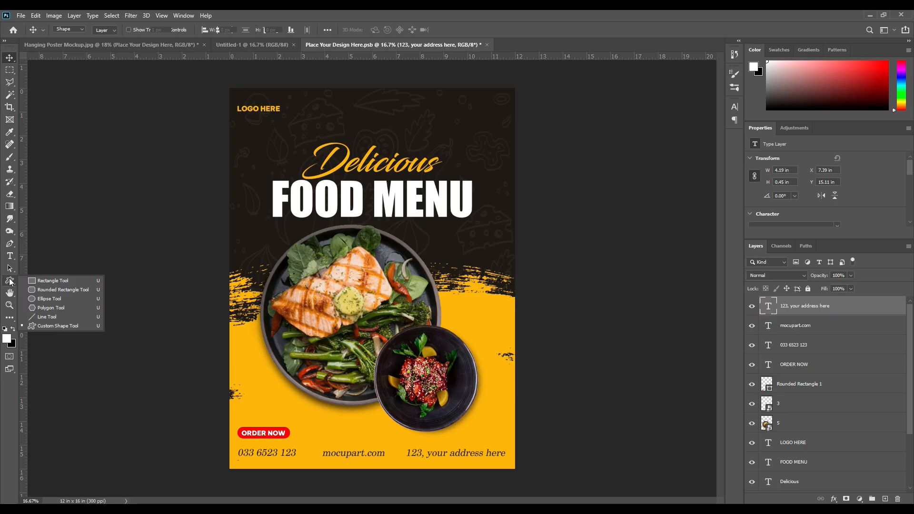
click(49, 299)
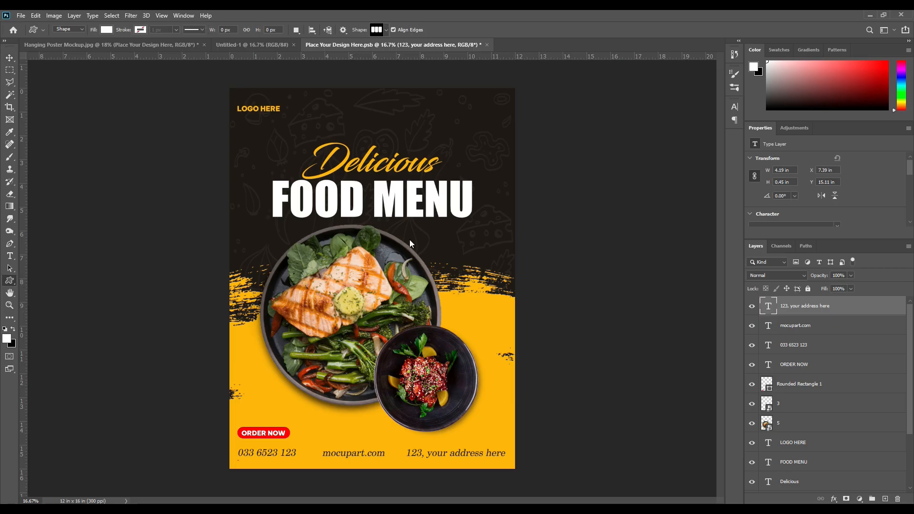
drag(409, 239, 441, 284)
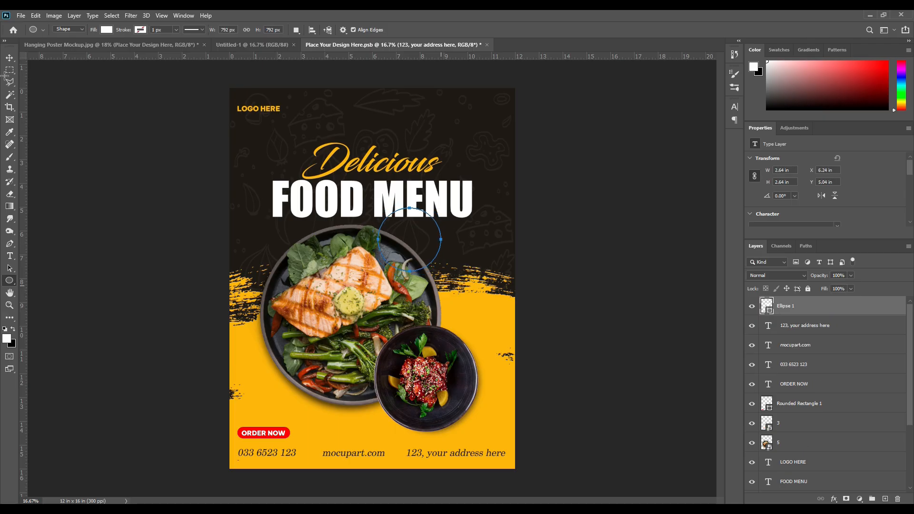
click(10, 58)
drag(403, 251, 423, 276)
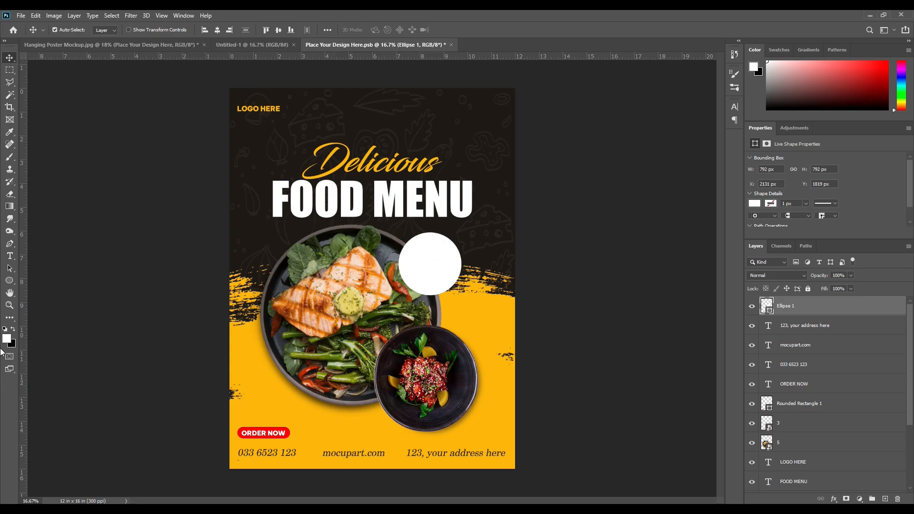
Step: Set both the foreground color and the circle's fill to red ff0000
click(6, 338)
text(ff0000)
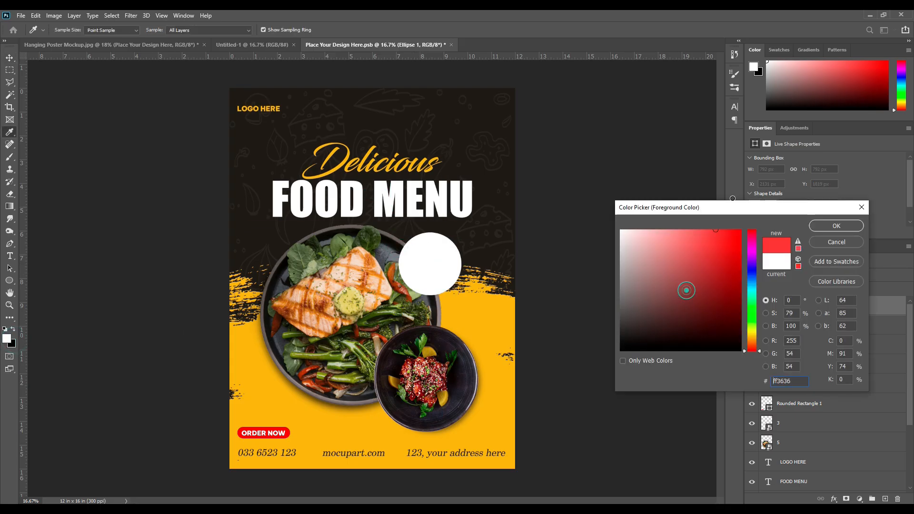
click(831, 225)
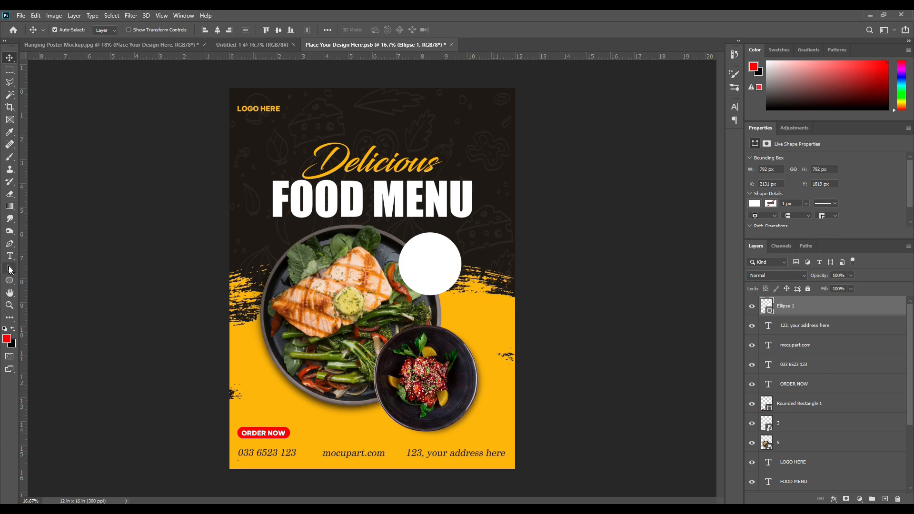
double_click(770, 313)
text(ff0000)
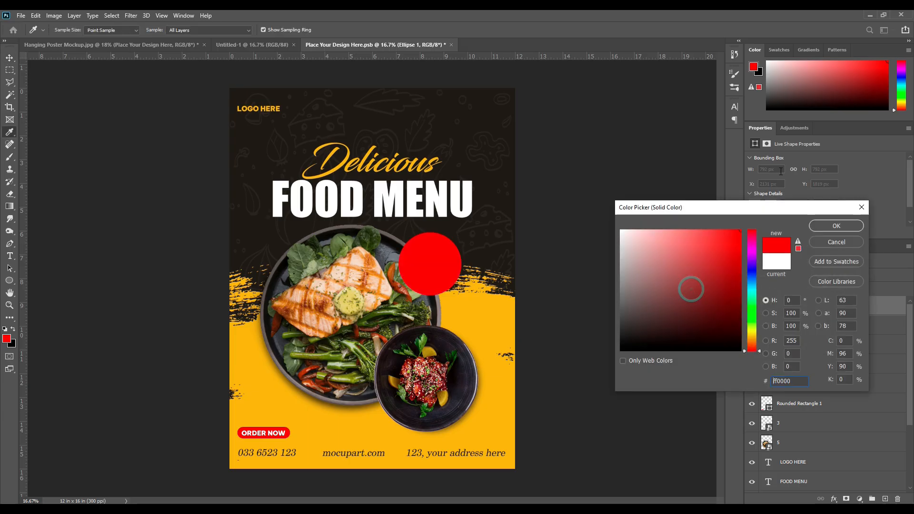
click(821, 228)
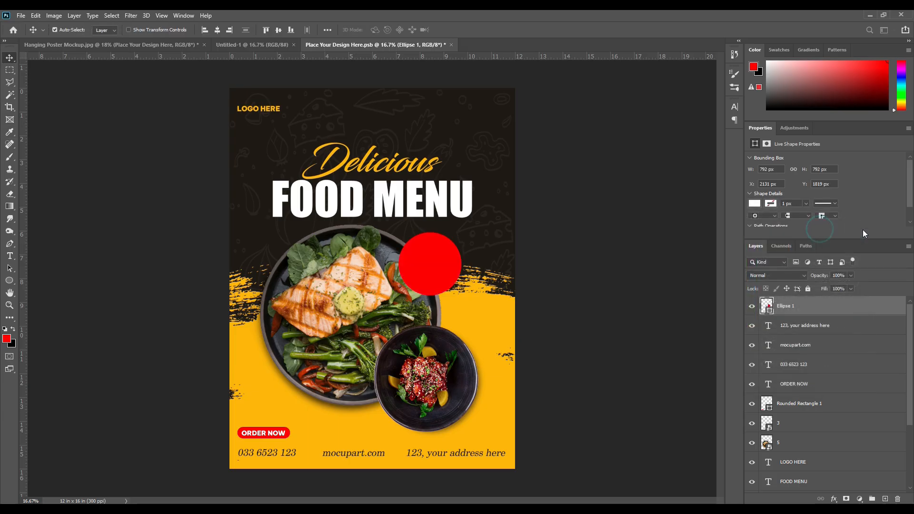
Step: Start a new text layer over the salmon photo and set its text color to white ffffff
click(10, 257)
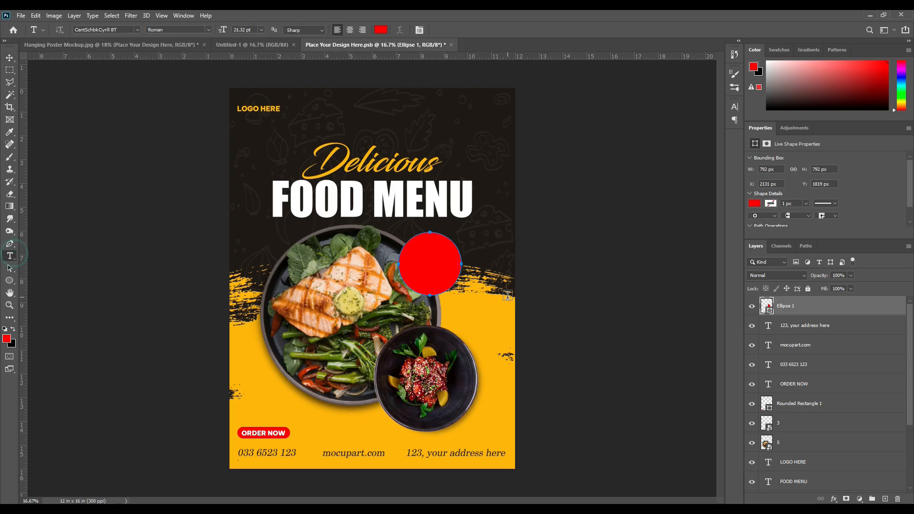
click(341, 271)
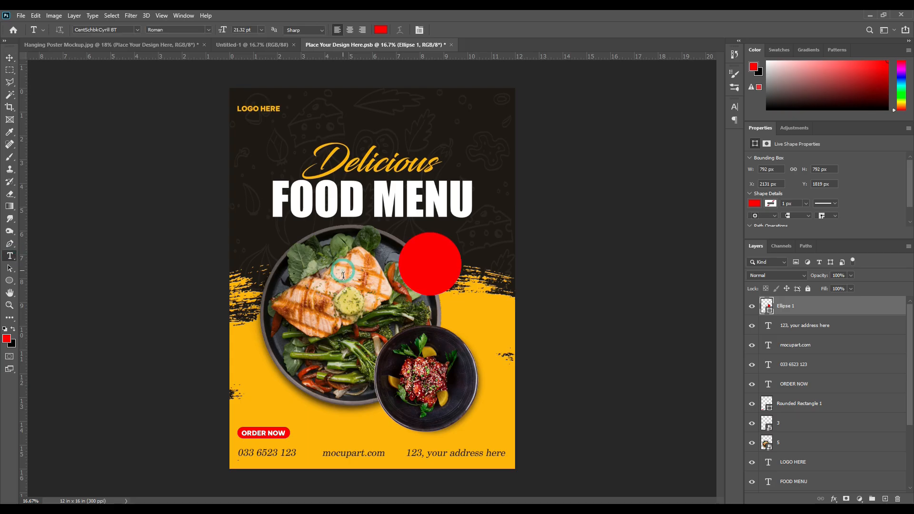
click(381, 30)
text(ffffff)
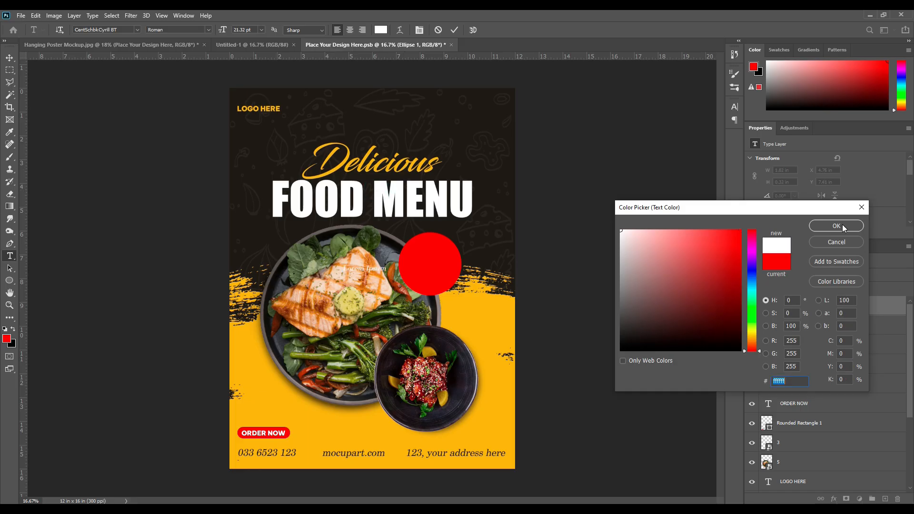
click(842, 225)
Step: Set the new text's font to Impact and replace the placeholder with ONLY $25 on two lines
click(734, 107)
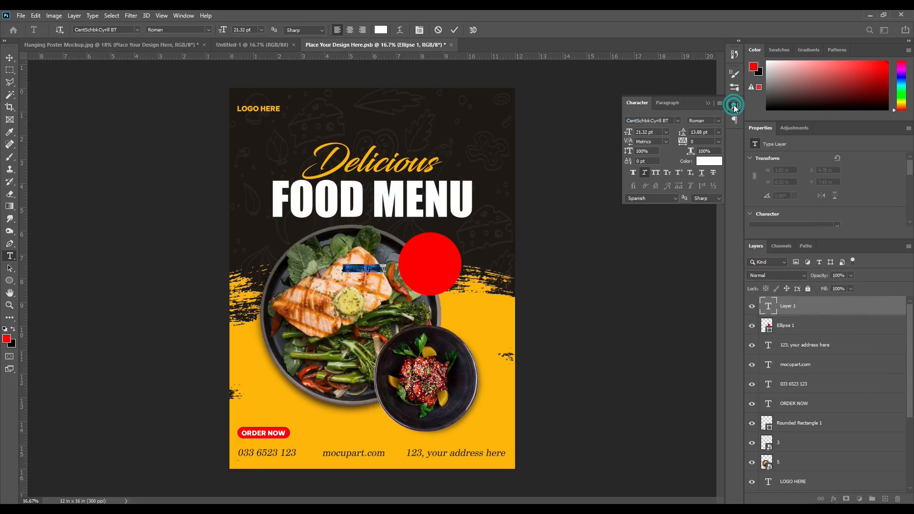
click(678, 120)
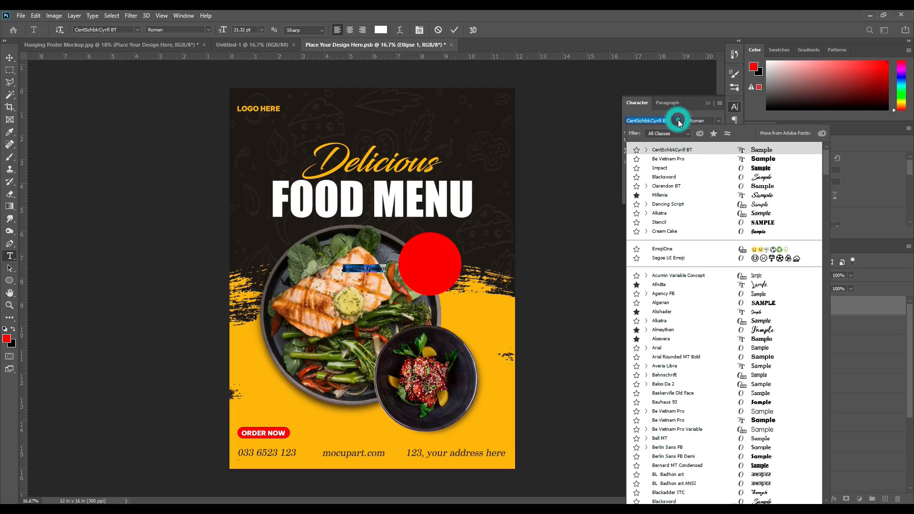
click(757, 169)
click(712, 103)
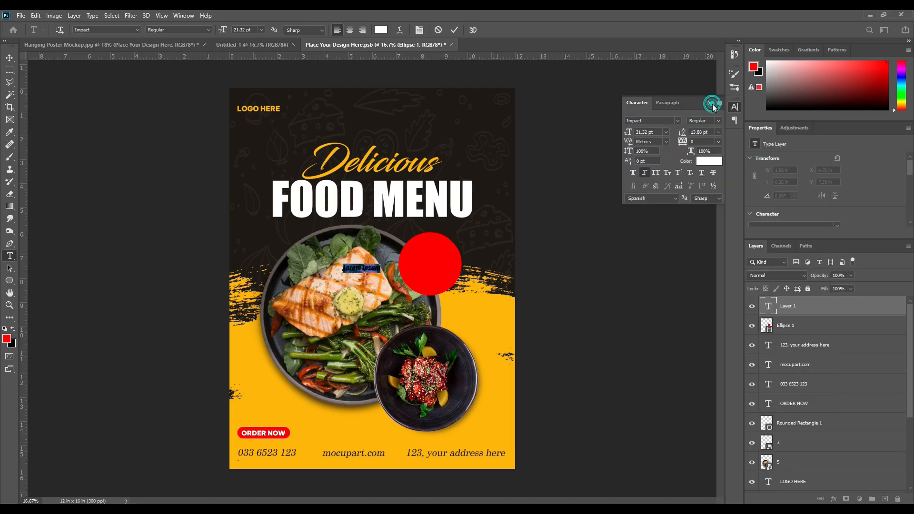
click(709, 104)
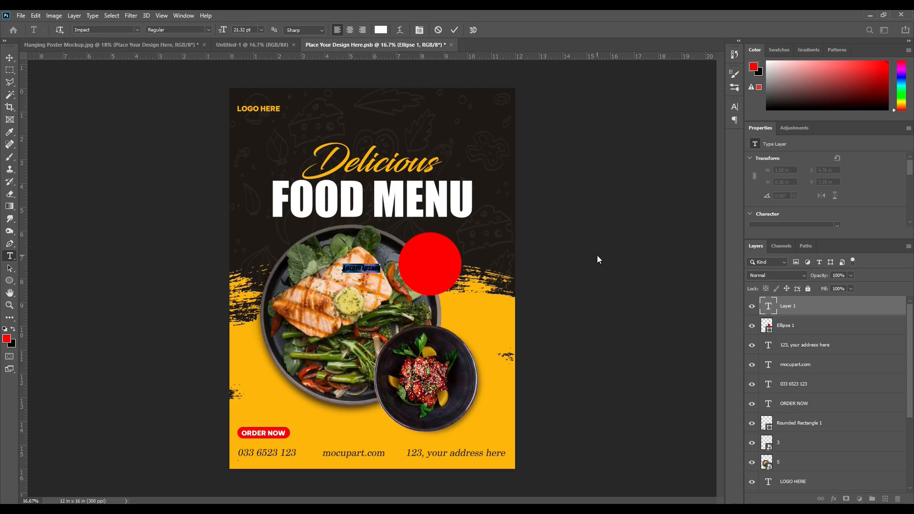
key(BackSpace)
click(455, 30)
Step: Enlarge ONLY $25 to about 59.65 pt and move it onto the red circle
key(ctrl+t)
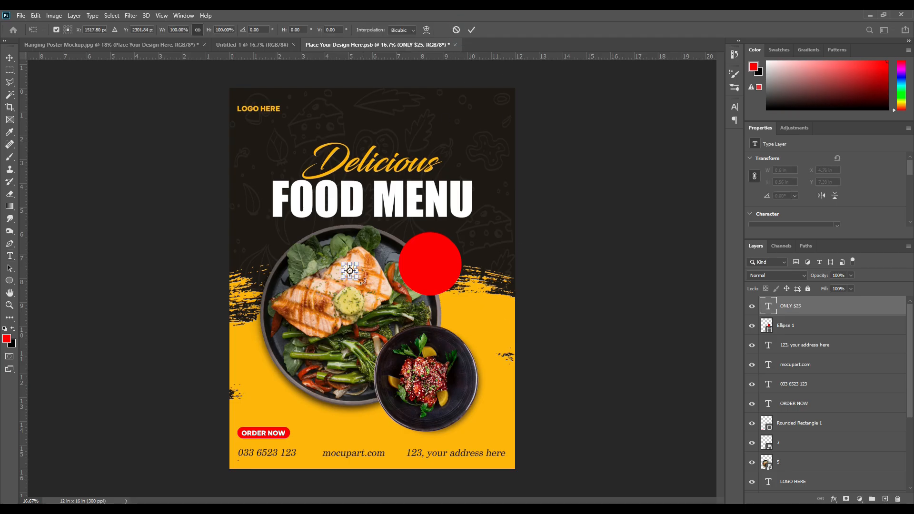
drag(354, 275, 440, 276)
click(471, 30)
Step: Try ONLY $25 without faux italic, then undo the change
click(735, 107)
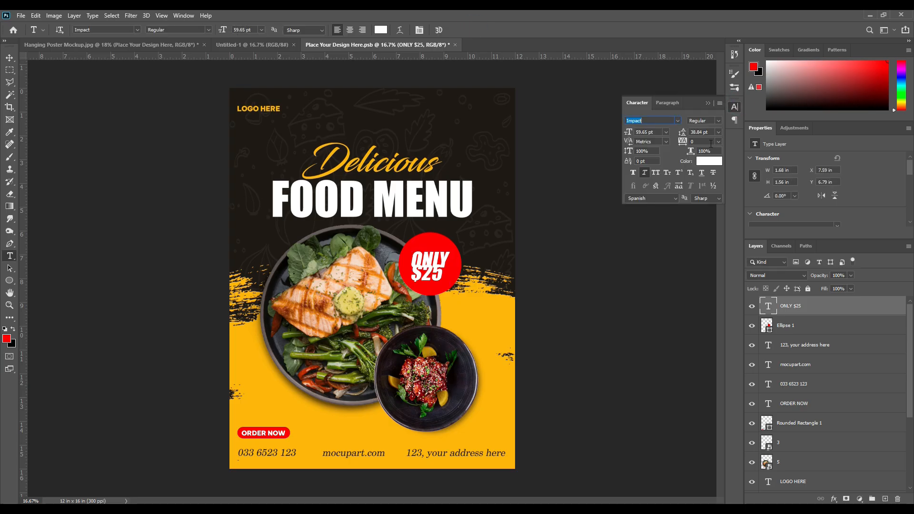
click(644, 174)
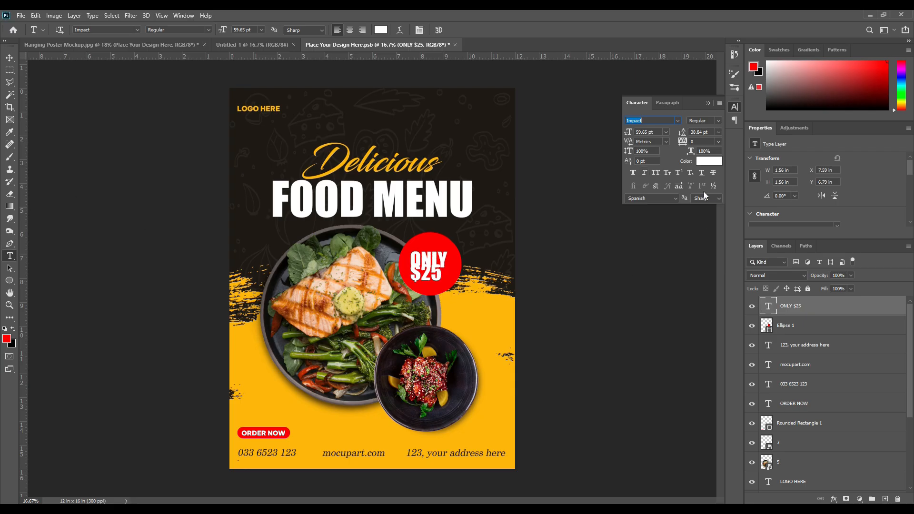
click(679, 122)
click(680, 122)
key(ctrl+z)
Step: Center-align the two lines of ONLY $25 and set their leading to 61.84 pt
click(677, 102)
click(646, 121)
click(638, 103)
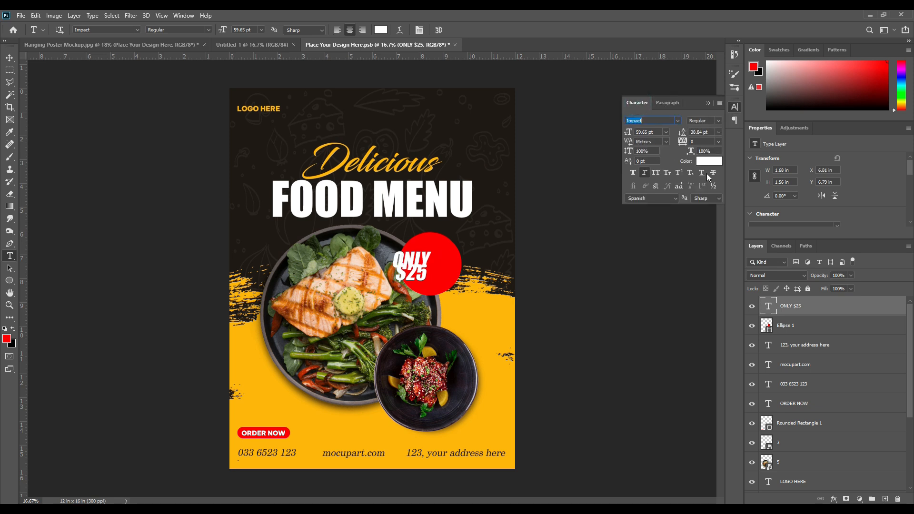
drag(682, 133, 698, 133)
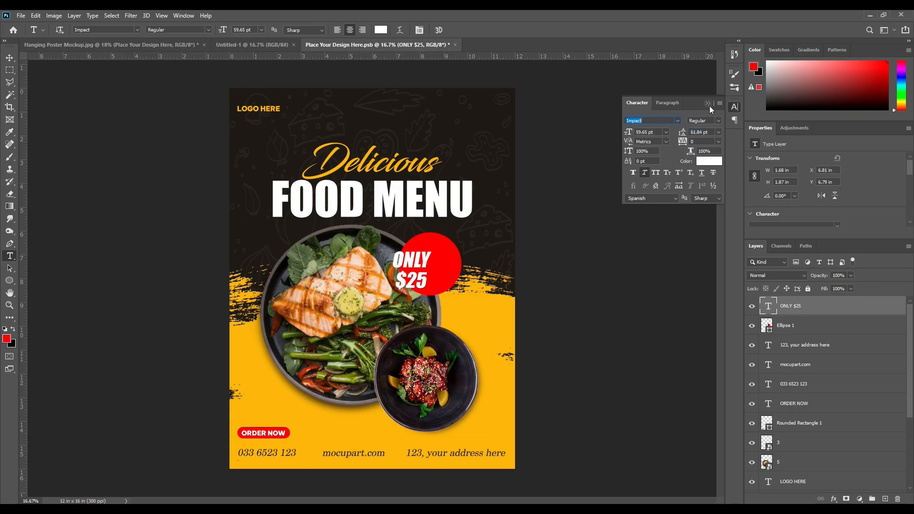
Step: Move the ONLY $25 text so it sits centered on the red circle
click(708, 103)
click(10, 58)
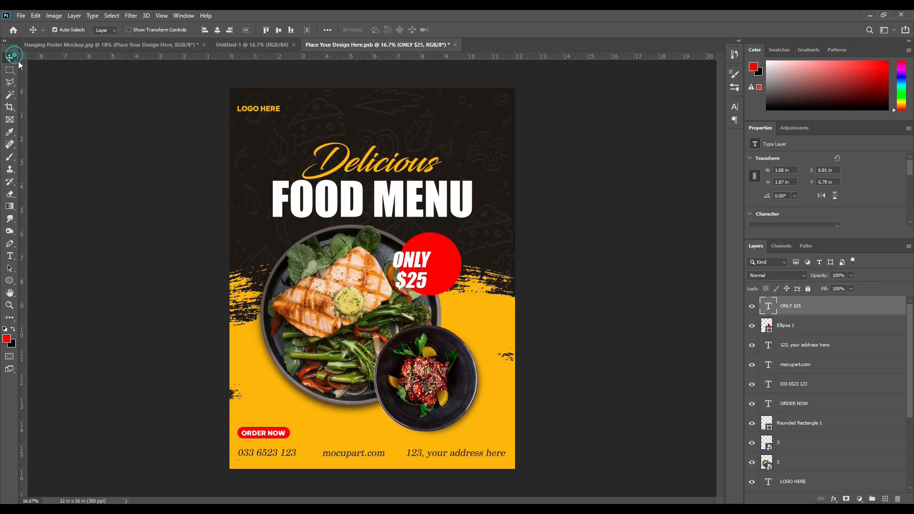
drag(425, 285, 445, 280)
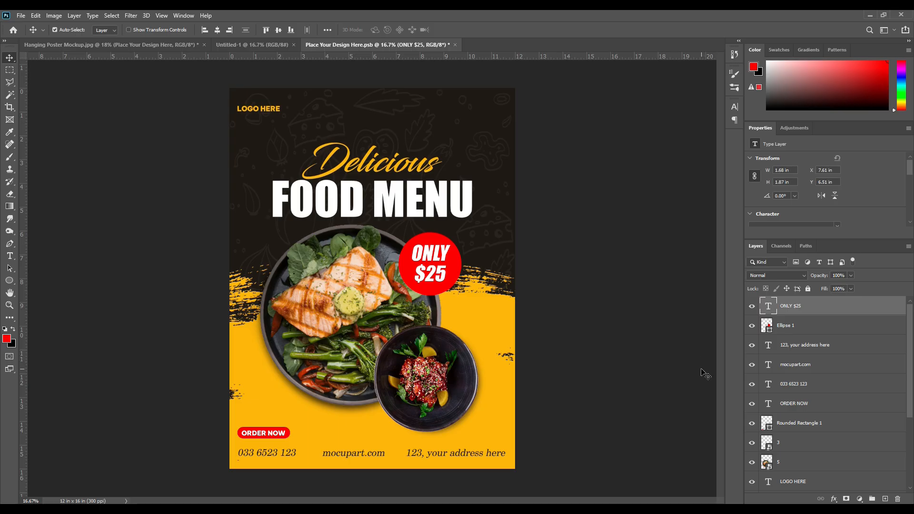
click(615, 358)
Step: Save the Place Your Design Here smart object contents and return to the Hanging Poster Mockup document
click(21, 16)
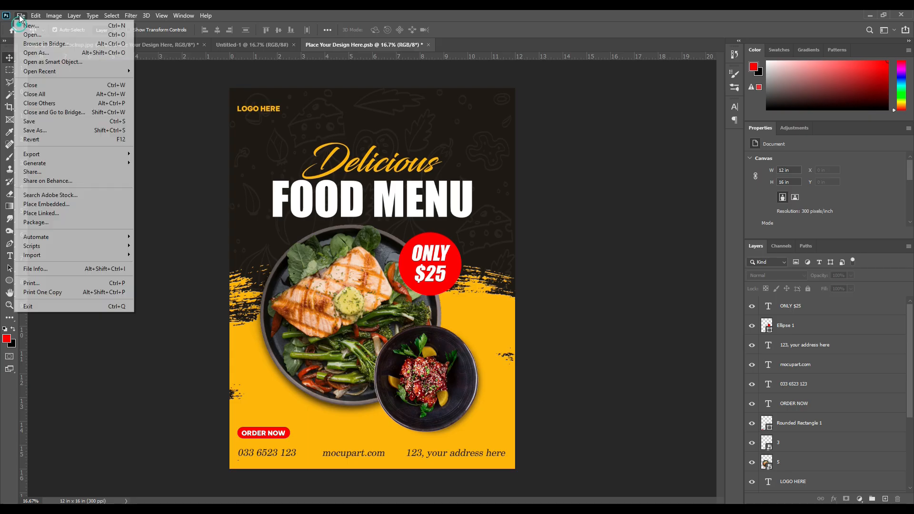
click(29, 122)
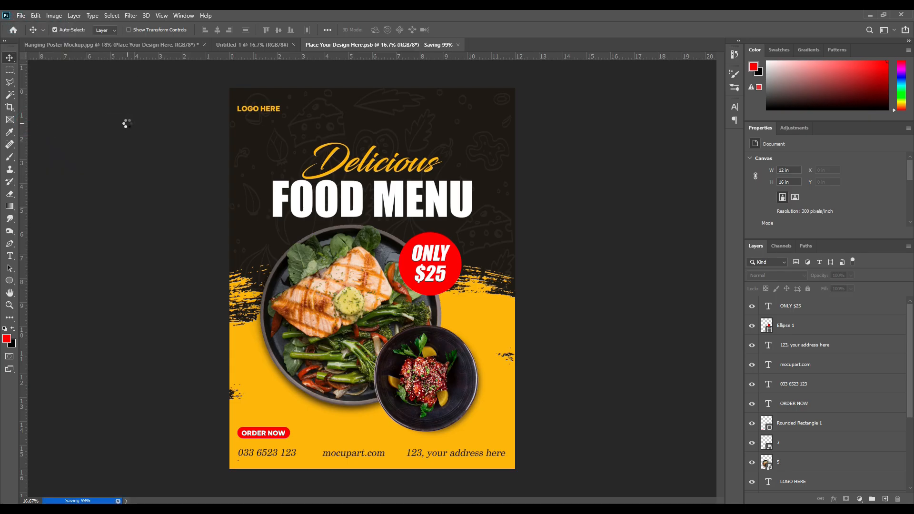
click(139, 45)
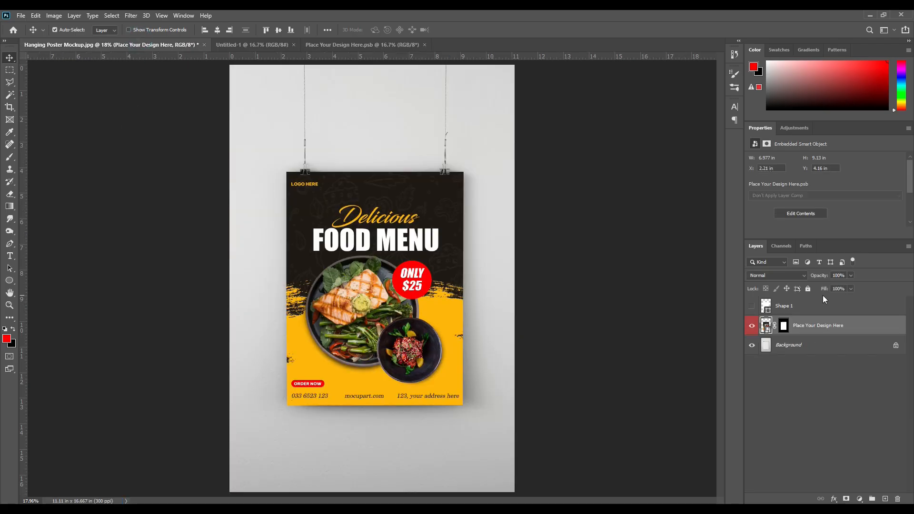
Step: Set the Place Your Design Here layer's blend mode to Multiply
click(769, 277)
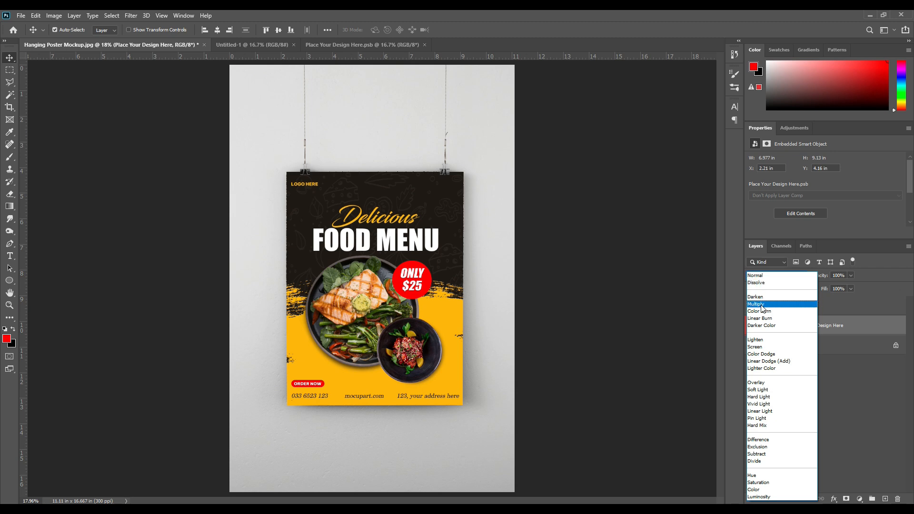
click(759, 307)
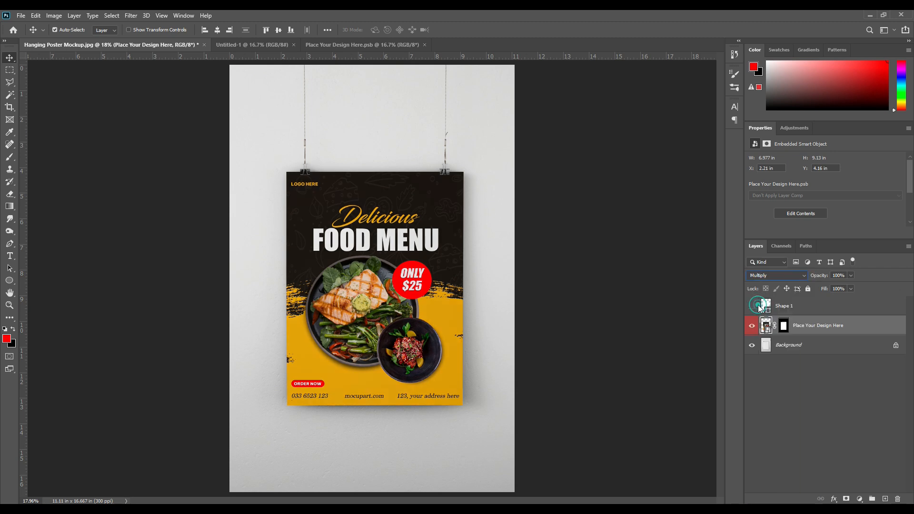
click(603, 310)
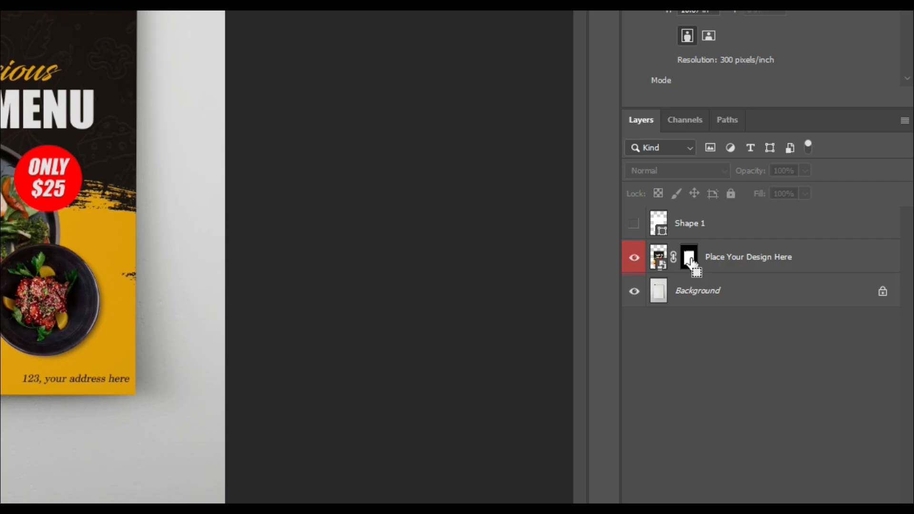
Step: Copy the poster area of the Background, selected from the design layer's mask, to a new layer above Place Your Design Here
ctrl+click(691, 259)
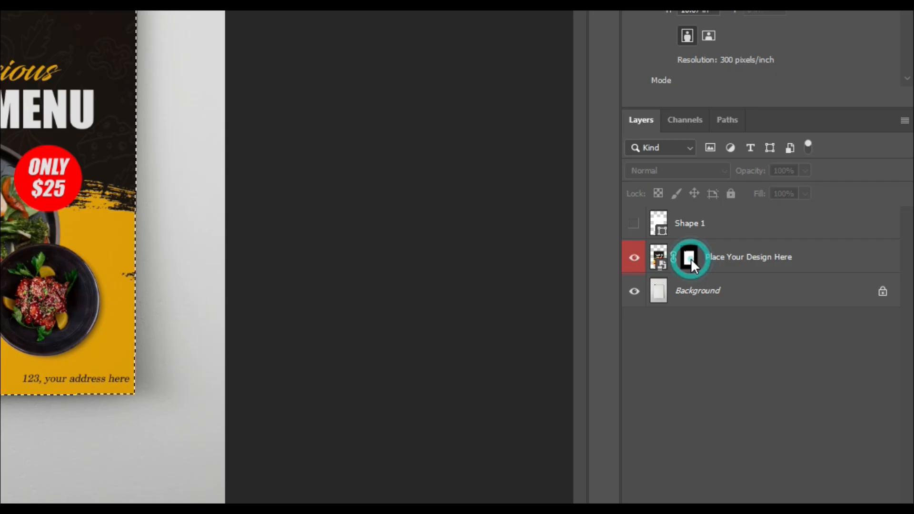
click(712, 292)
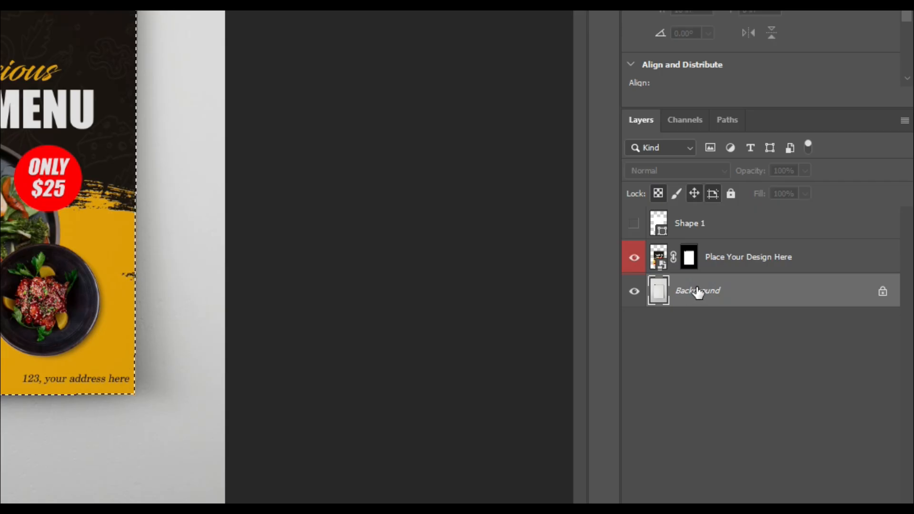
key(ctrl+j)
drag(698, 293, 703, 250)
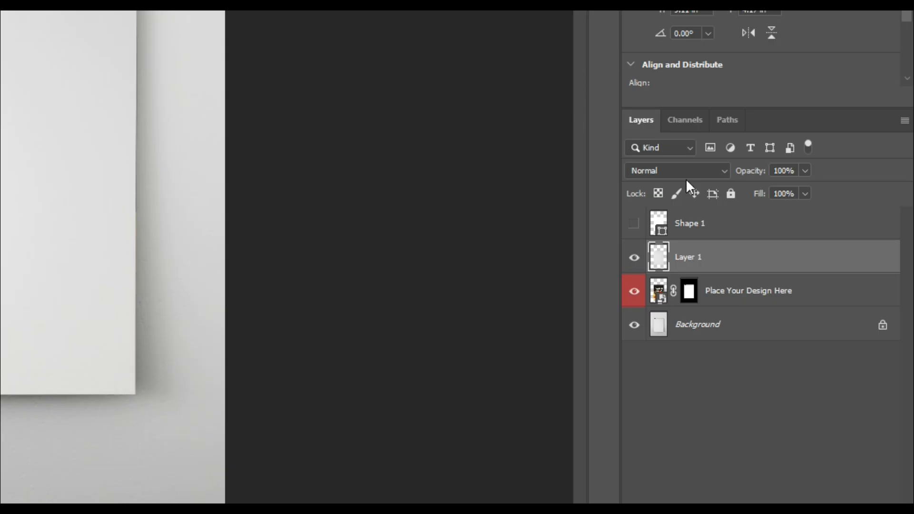
Step: Rename the copied poster layer as Light
double_click(690, 257)
key(BackSpace)
text(IGHT)
key(Return)
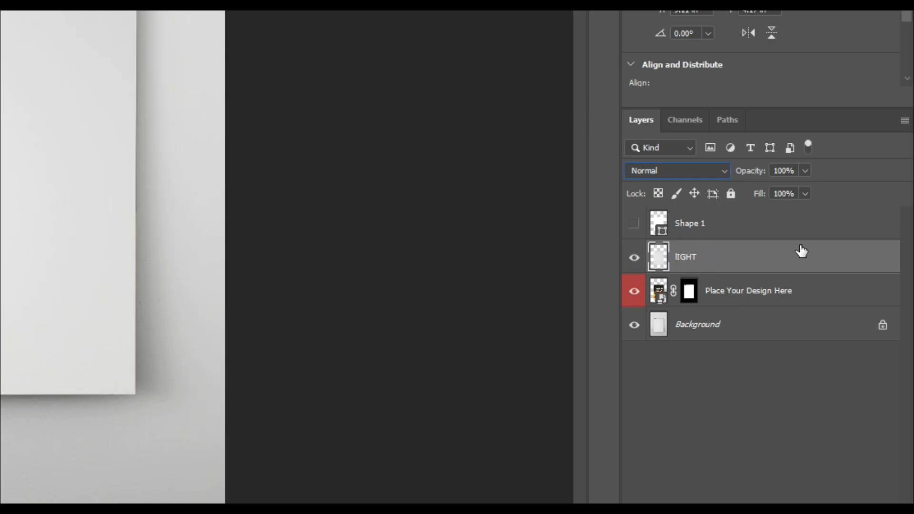
double_click(687, 257)
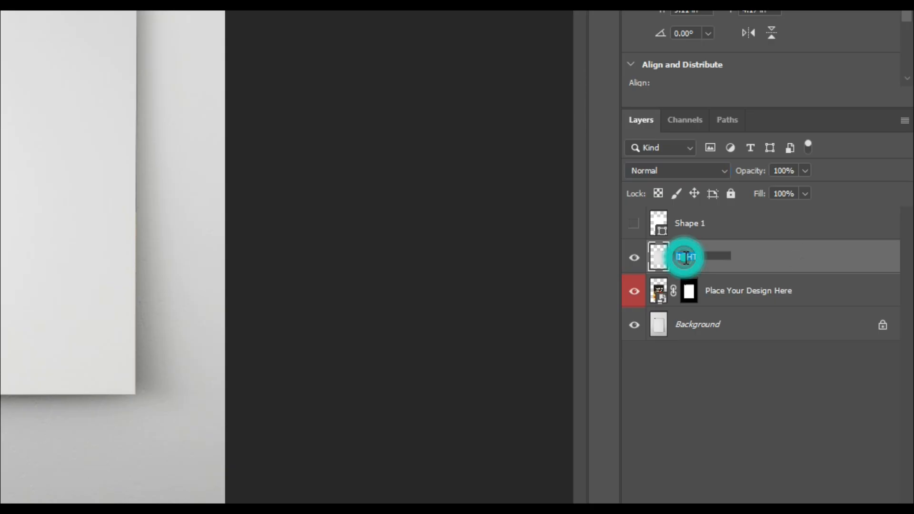
text(L)
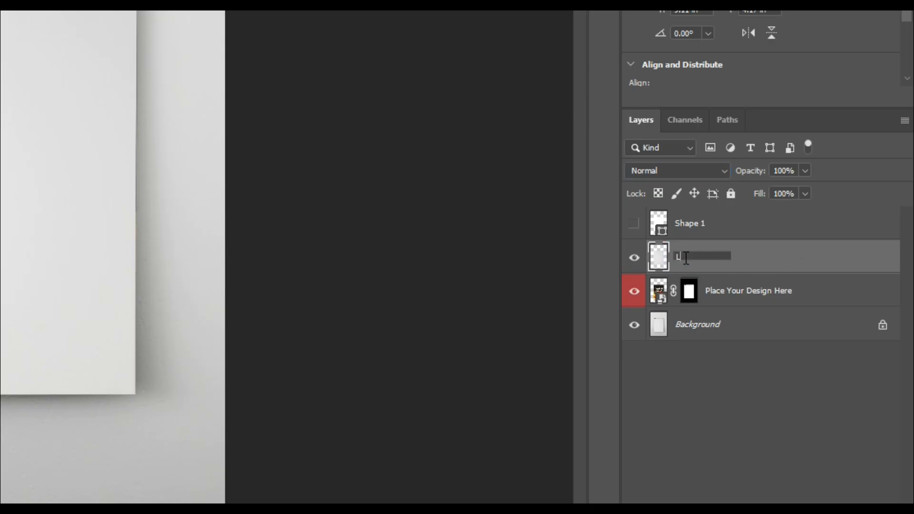
text(ight)
key(Return)
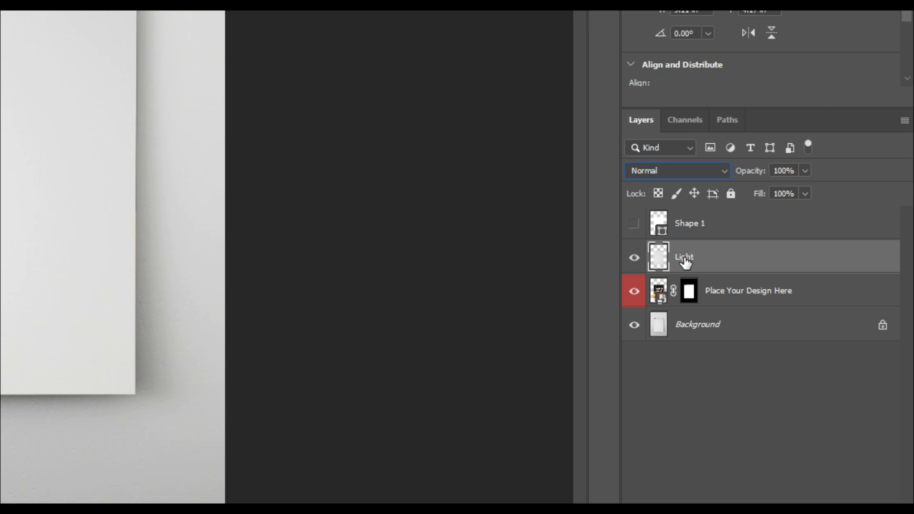
Step: Set the Light layer's blend mode to Screen
click(677, 171)
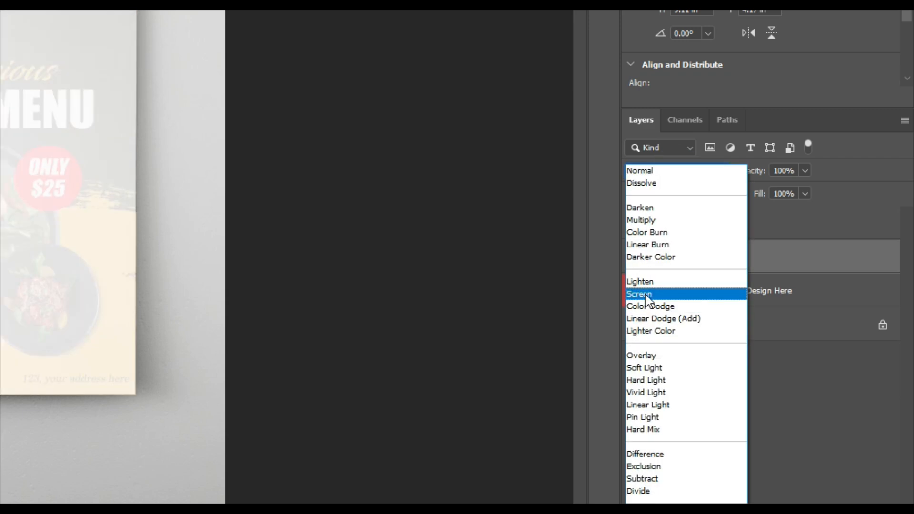
click(652, 294)
click(790, 398)
Step: Apply Levels to the Light layer with input black at 223 and output white at 183
click(735, 263)
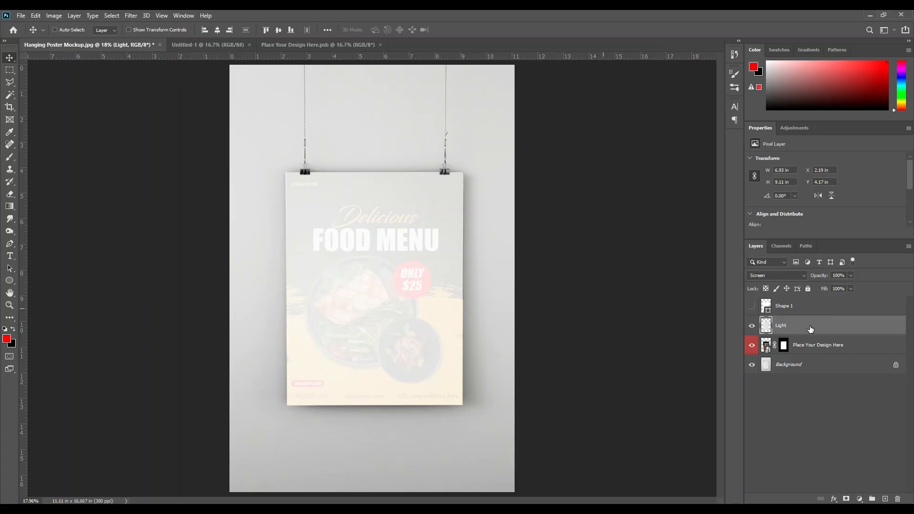
key(ctrl+l)
drag(571, 289, 678, 292)
drag(693, 329, 658, 338)
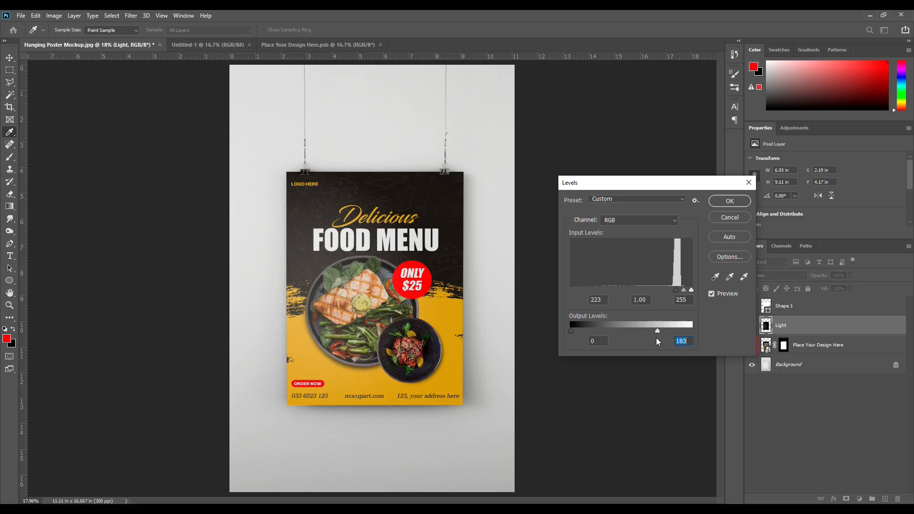
click(730, 201)
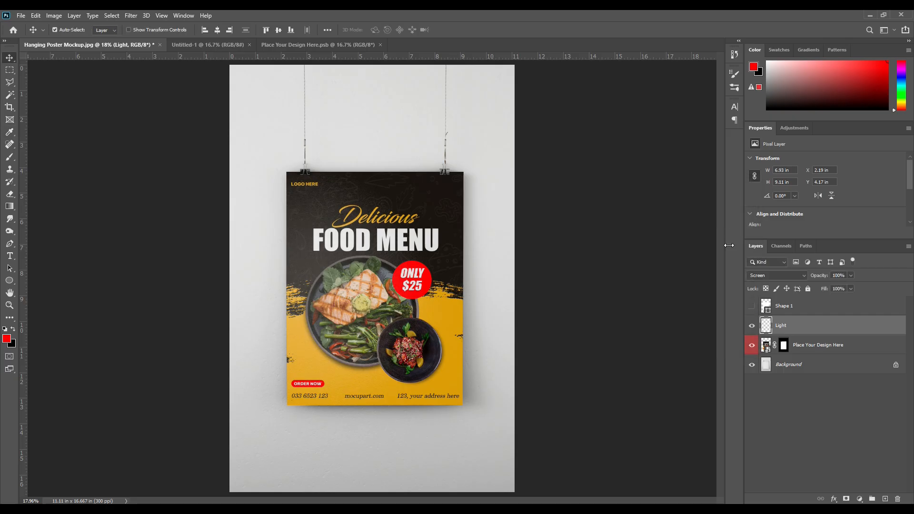
Step: Add a solid color fill layer in orange-yellow ffb400 directly above the Background
click(795, 366)
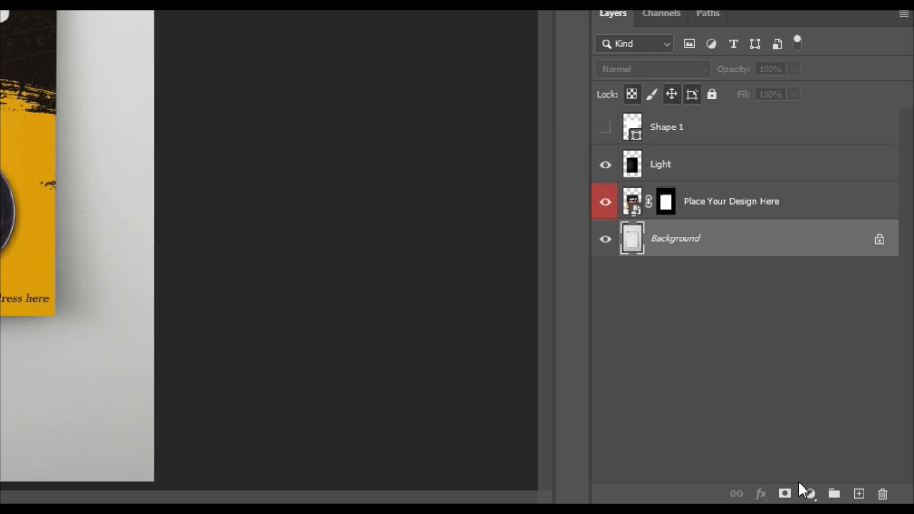
click(811, 494)
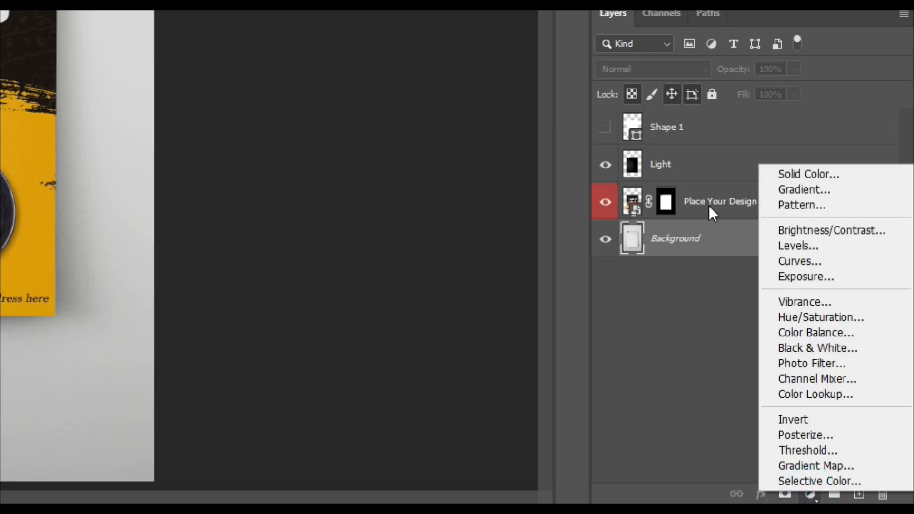
click(796, 172)
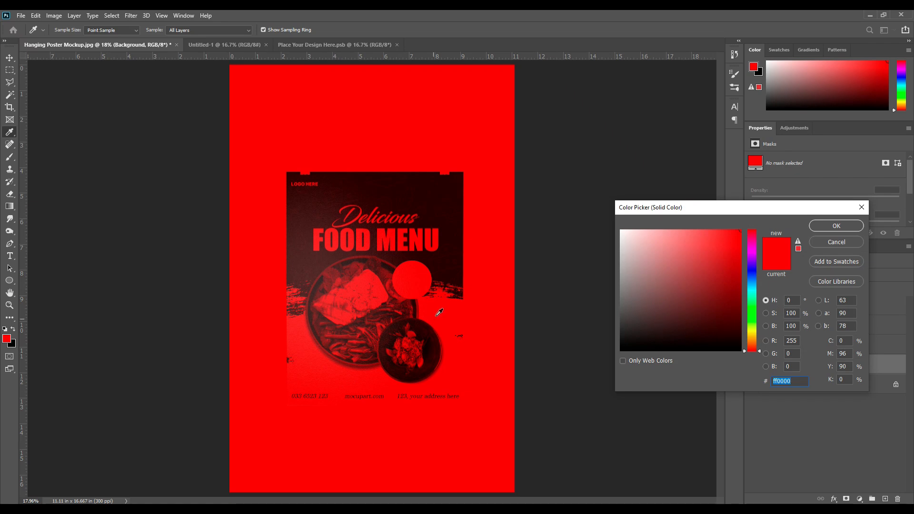
click(757, 349)
drag(757, 348, 754, 336)
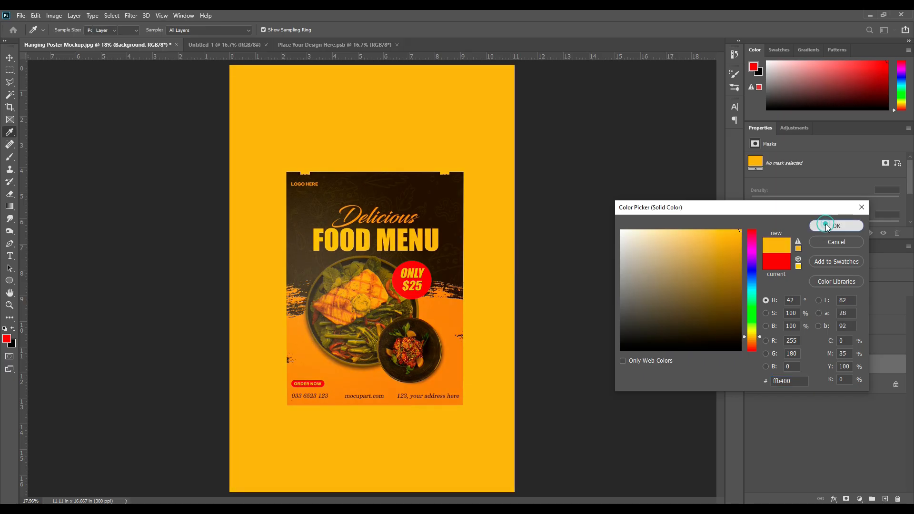
click(826, 223)
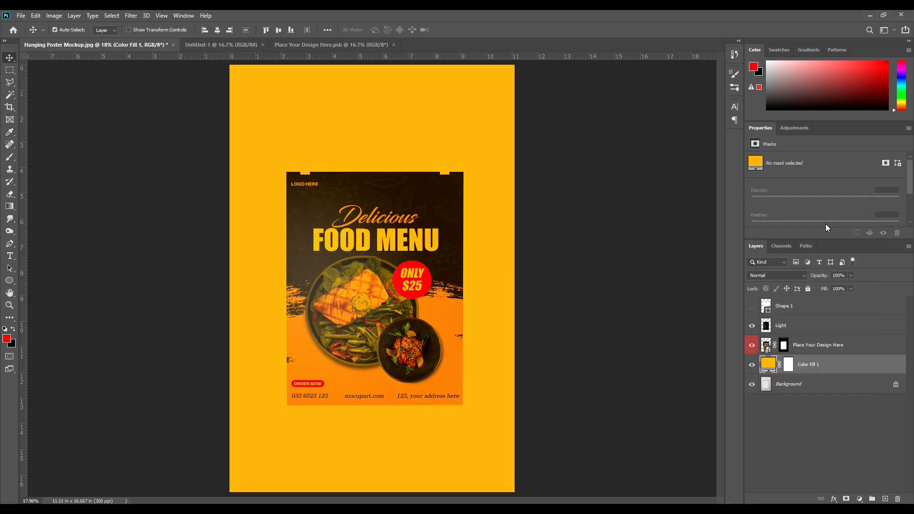
Step: Set the color fill layer's blend mode to Multiply
click(779, 275)
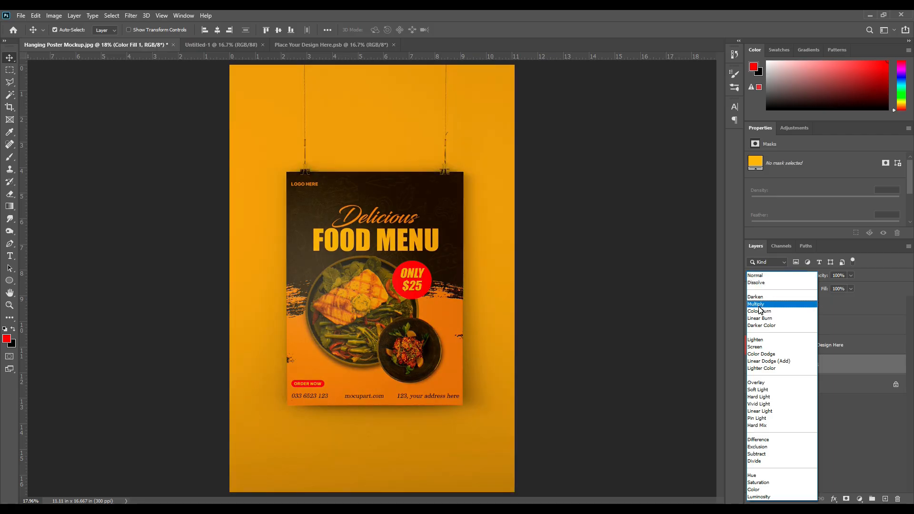
click(761, 305)
click(782, 415)
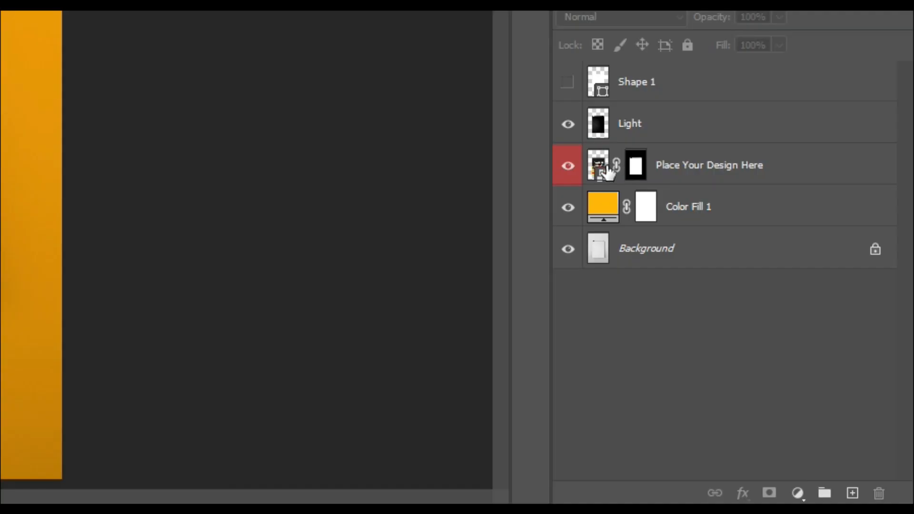
Step: Mask the poster area out of the color fill, using the design layer's mask as the selection
click(784, 344)
click(647, 206)
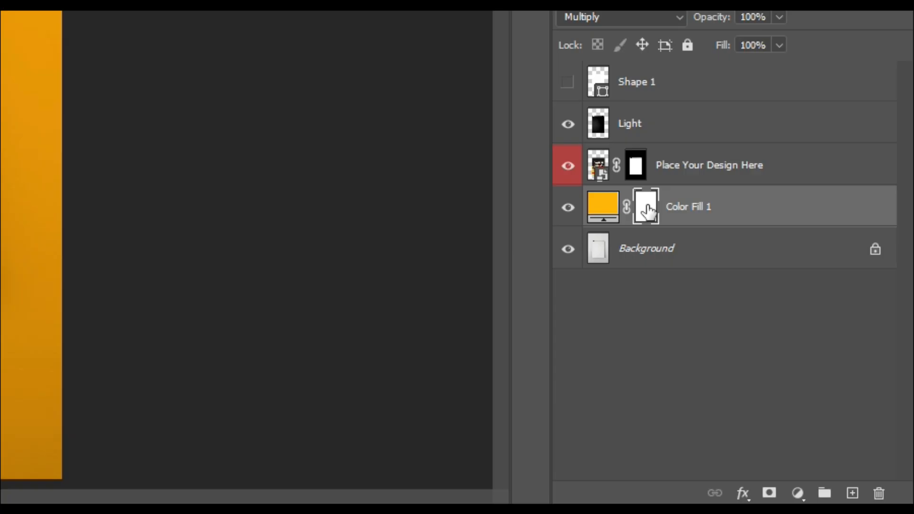
key(ctrl+i)
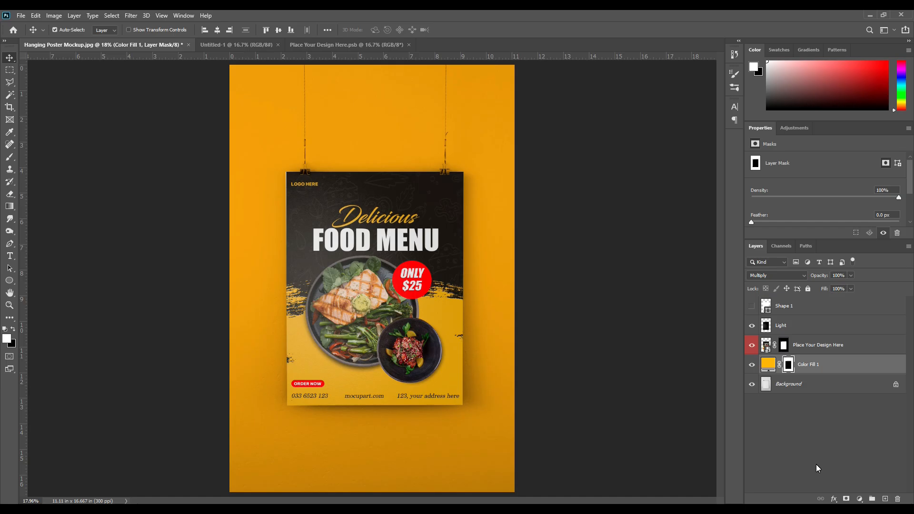
click(707, 420)
Step: Change the color fill layer's color to pale cream ffe9b3
click(598, 202)
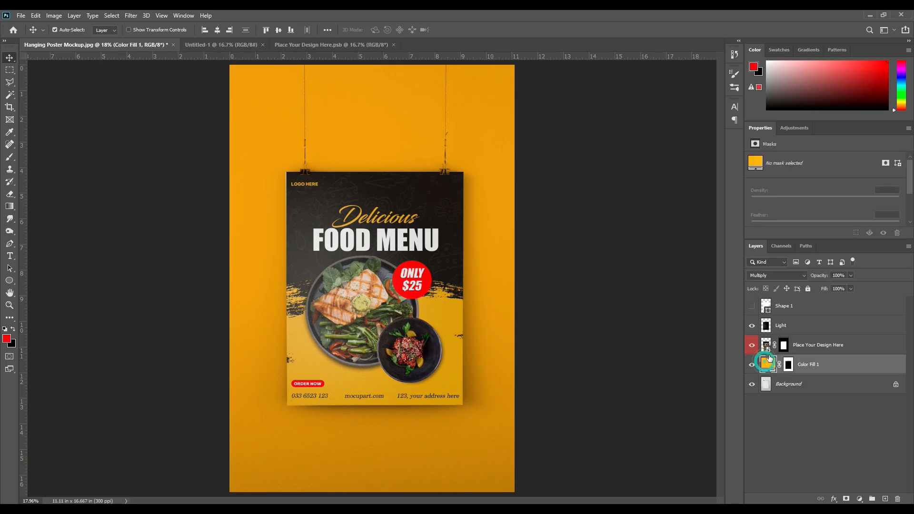
double_click(768, 361)
click(719, 254)
drag(717, 254, 659, 219)
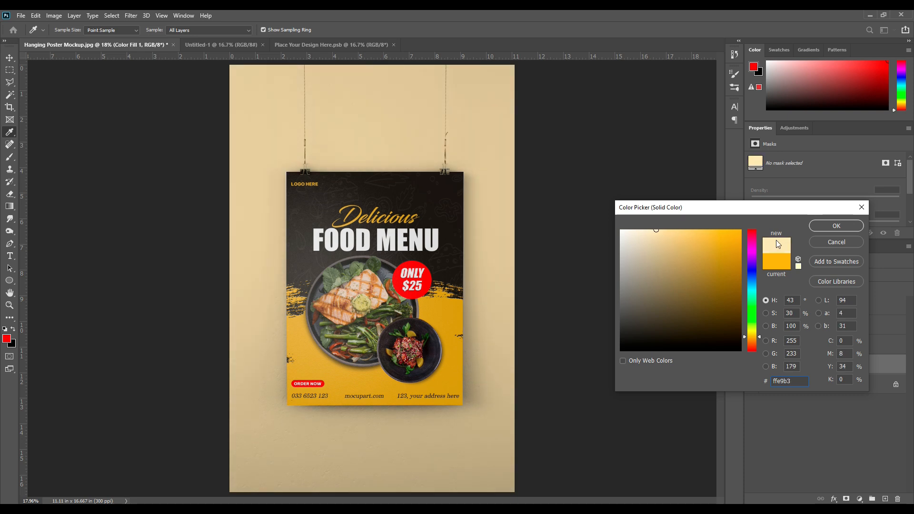
click(829, 228)
click(807, 408)
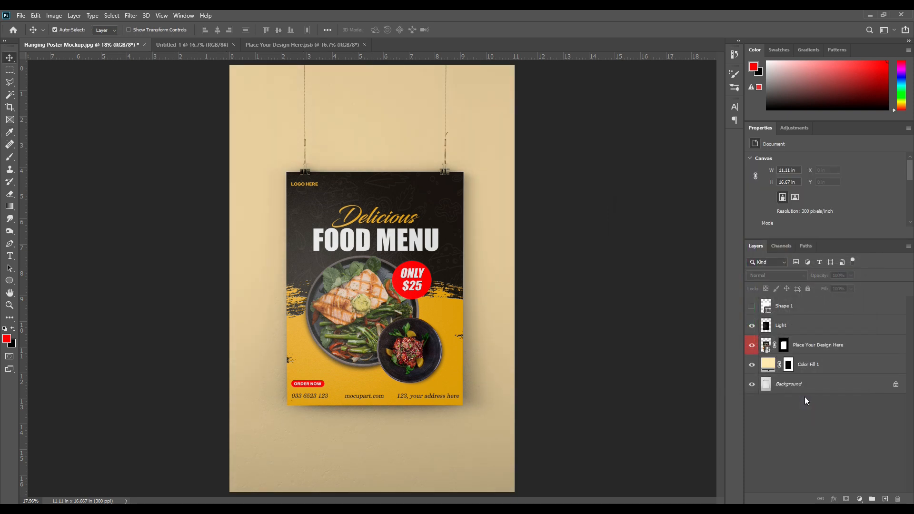
Step: Rename the color fill layer as change BG Color
double_click(808, 365)
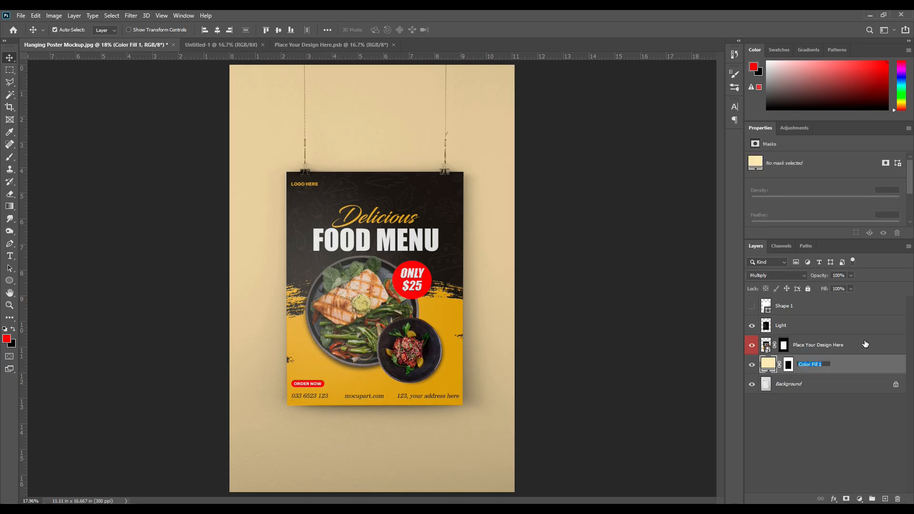
text(change BG Color)
key(Return)
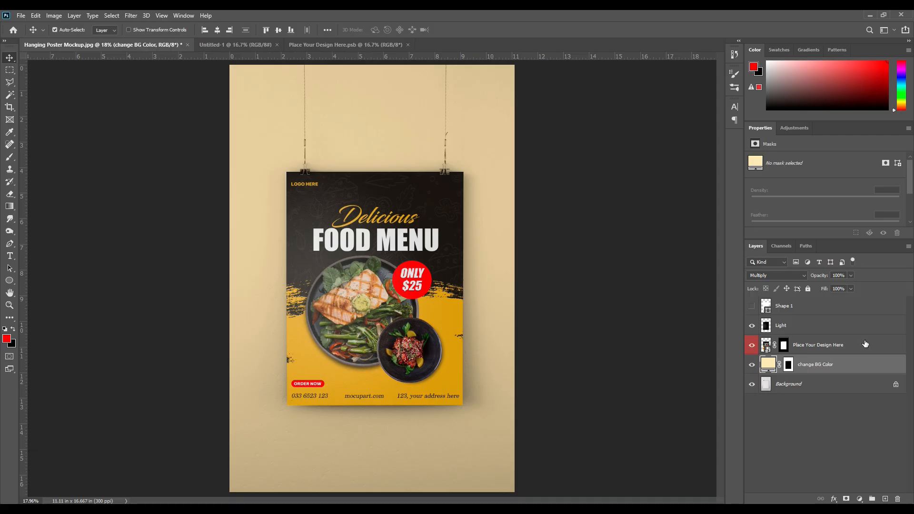
click(831, 440)
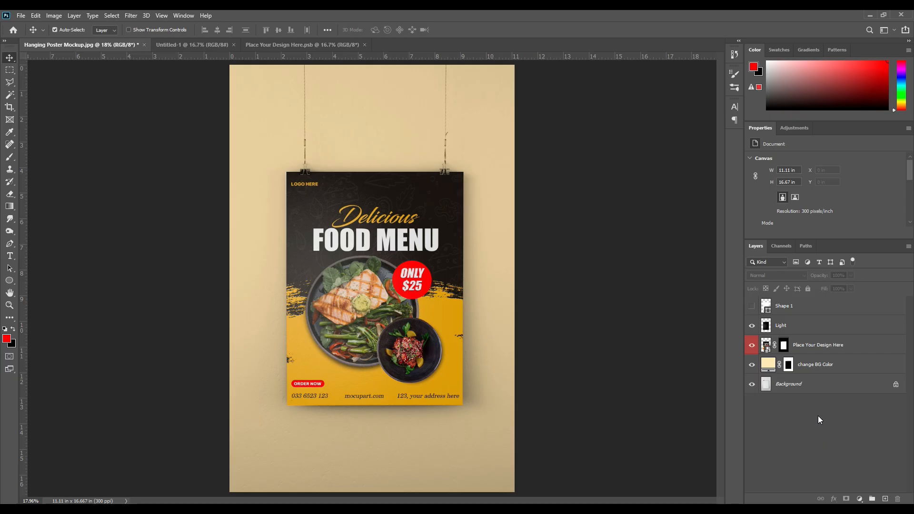
Step: Hide and reshow the Place Your Design Here layer to compare the blank and filled poster, and select that layer
click(752, 345)
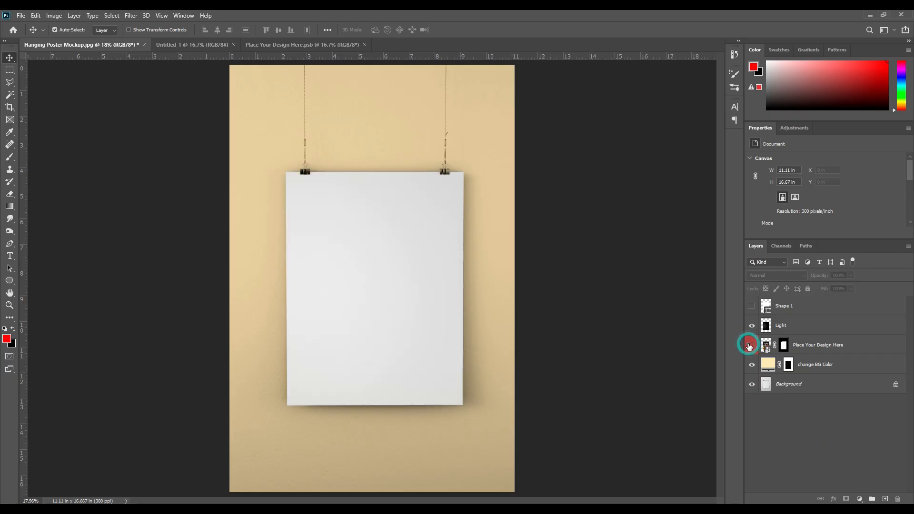
click(751, 345)
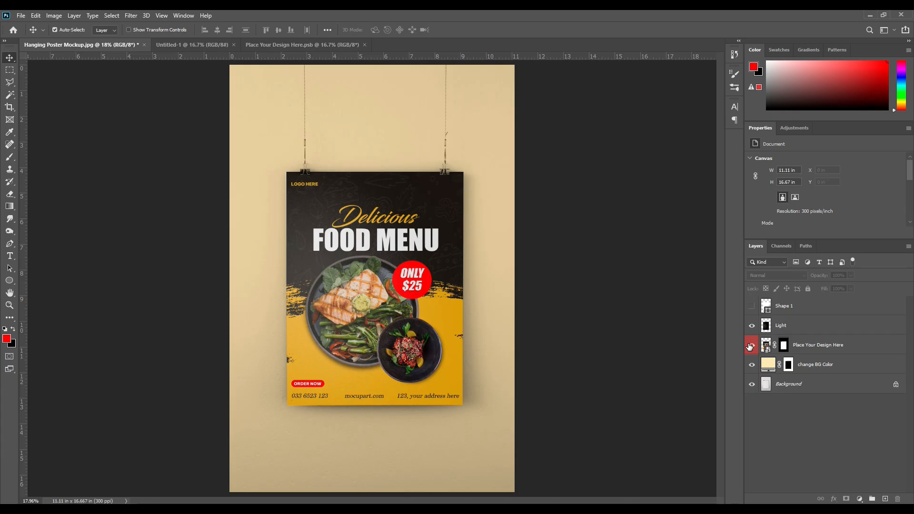
click(758, 344)
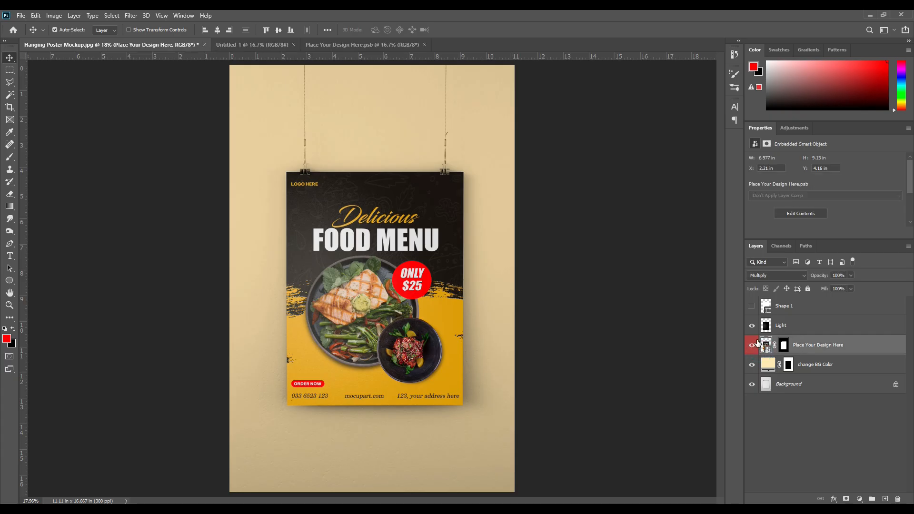